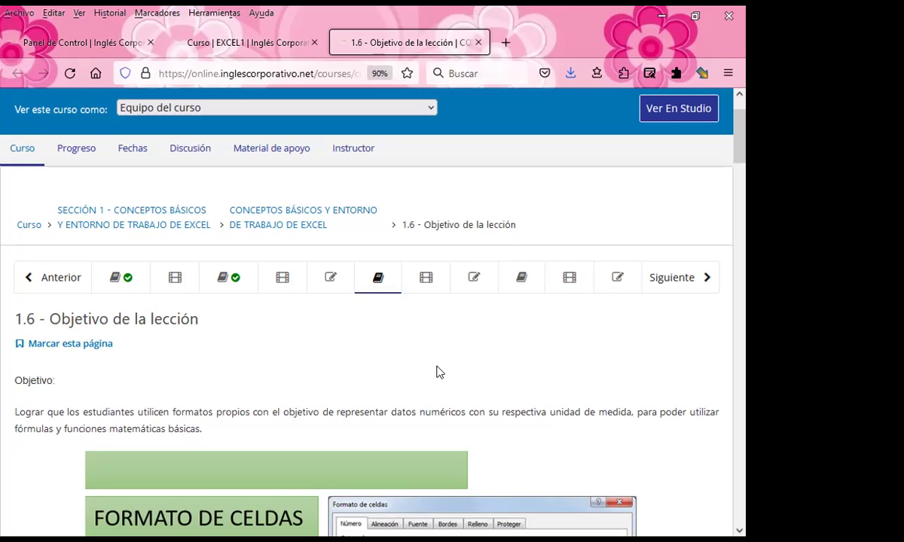
# Review the lesson objective, then the slides on the agenda, session objective, Copiar Hojas and the practical case of copying a sheet to another workbook.
pyautogui.scroll(-2, 214, 302)
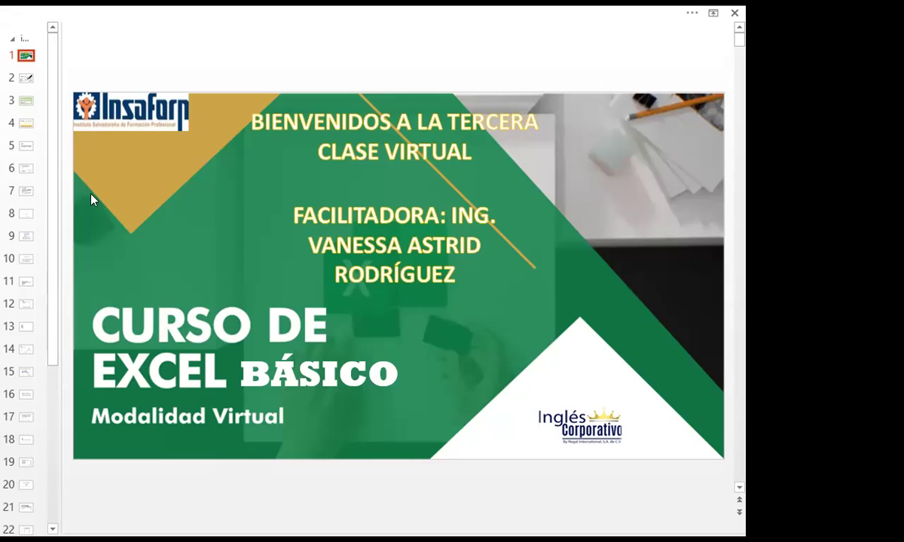
pyautogui.click(24, 100)
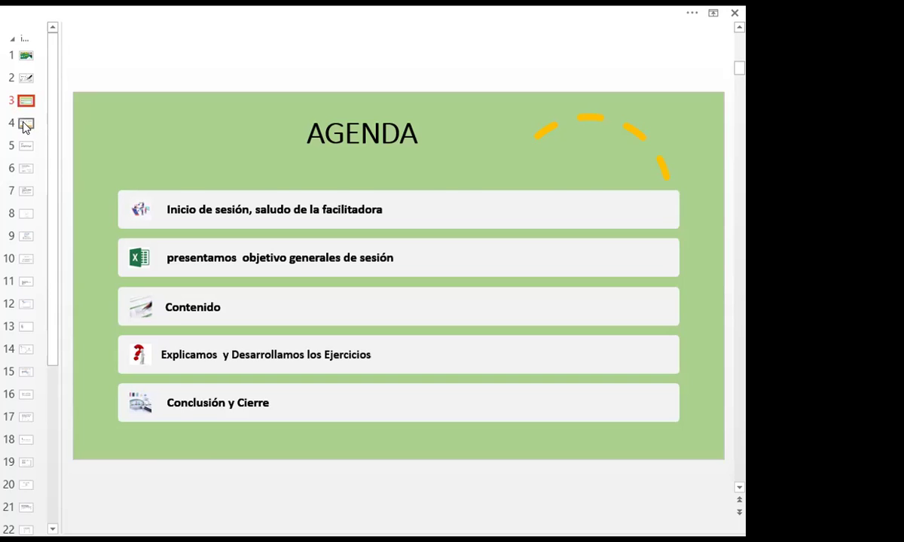
pyautogui.click(25, 125)
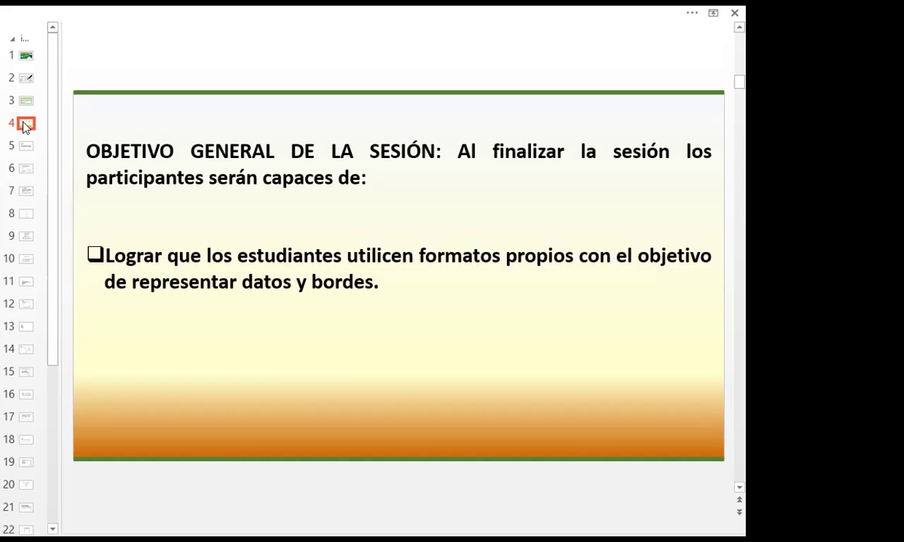
pyautogui.moveTo(24, 126); pyautogui.dragTo(25, 147)
pyautogui.click(27, 148)
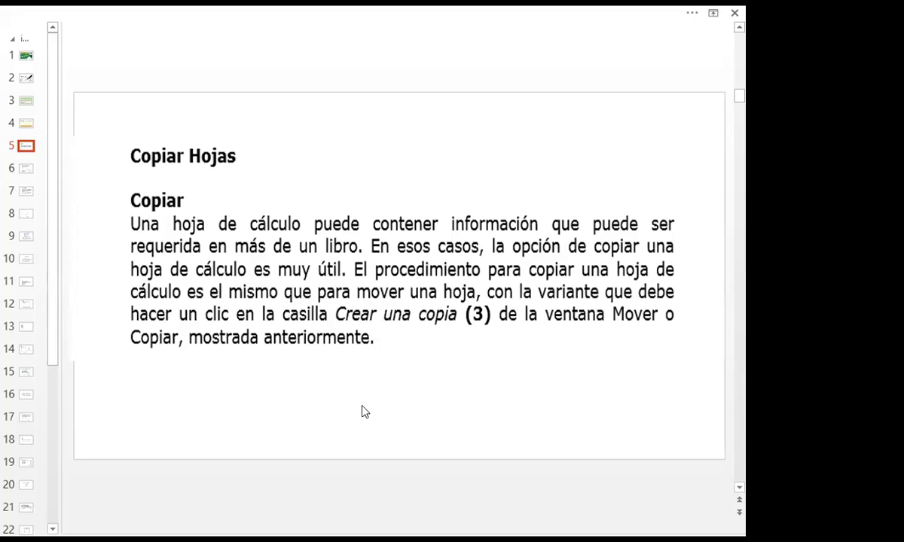
pyautogui.click(21, 169)
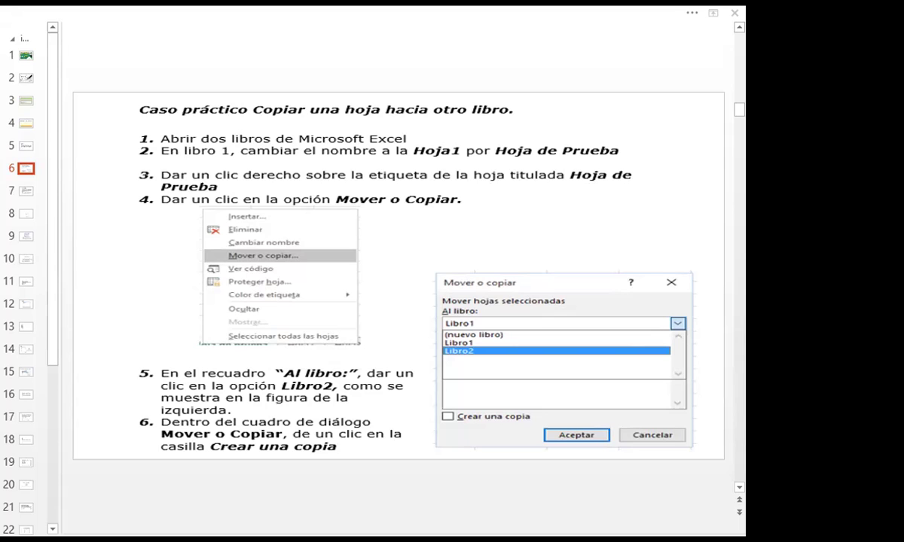
# Switch to Excel and copy the entire CREACION DE FORMATO sheet into a newly added sheet, starting at cell A1.
pyautogui.hotkey('alt', 'Tab')
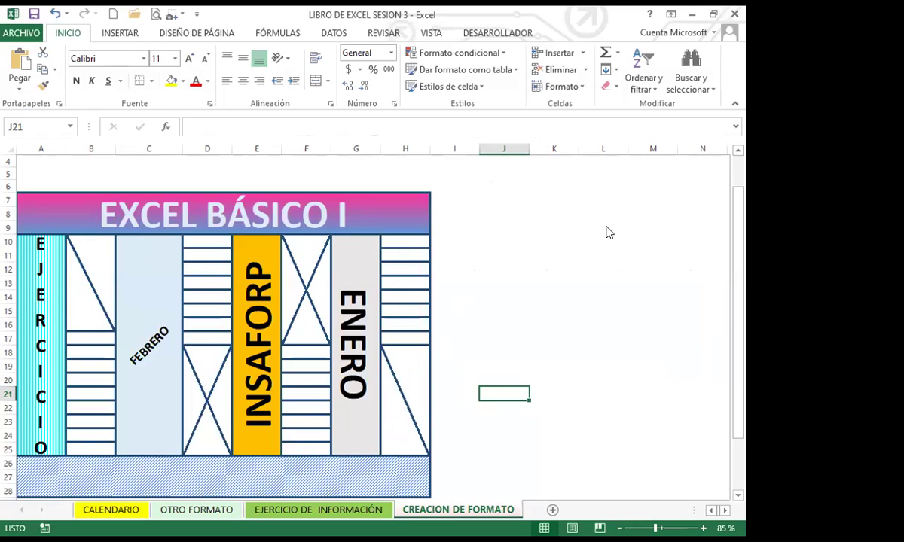
pyautogui.click(486, 308)
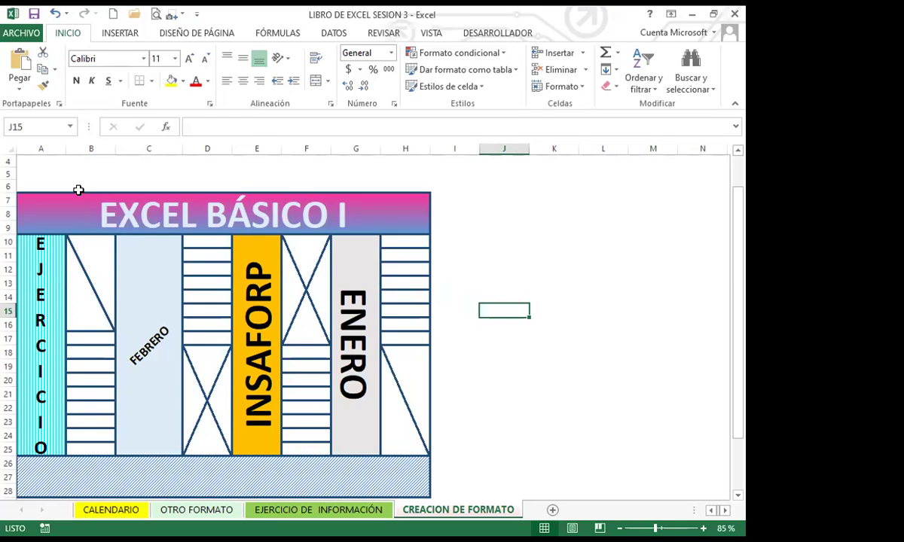
pyautogui.hotkey('ctrl', 'a')
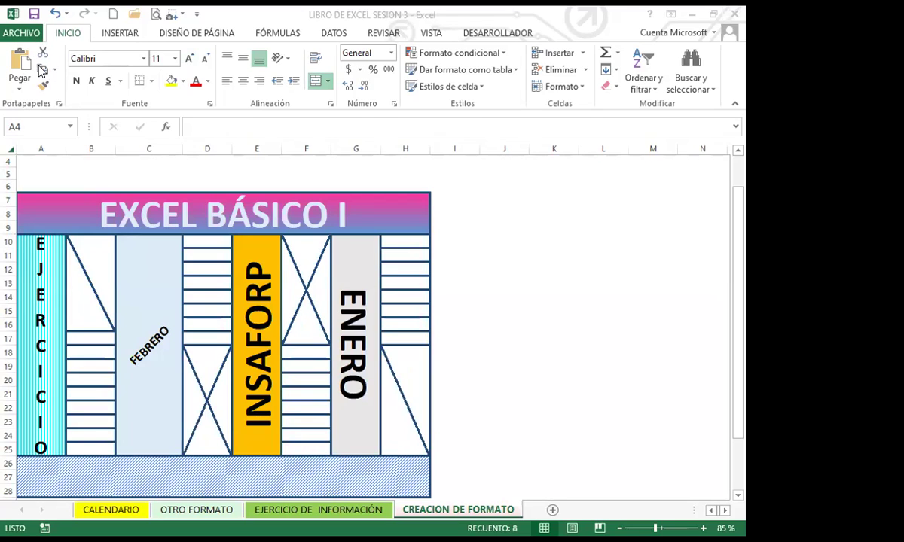
pyautogui.click(9, 147)
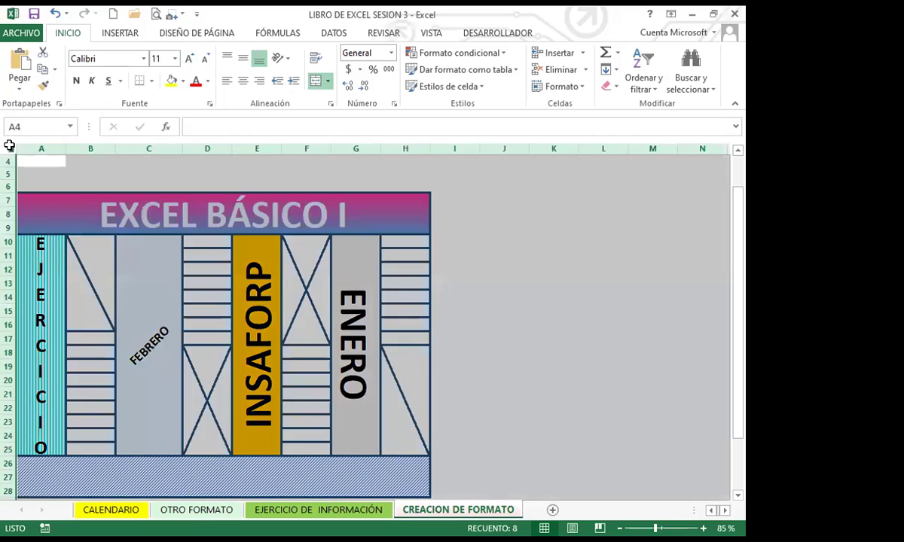
pyautogui.click(43, 69)
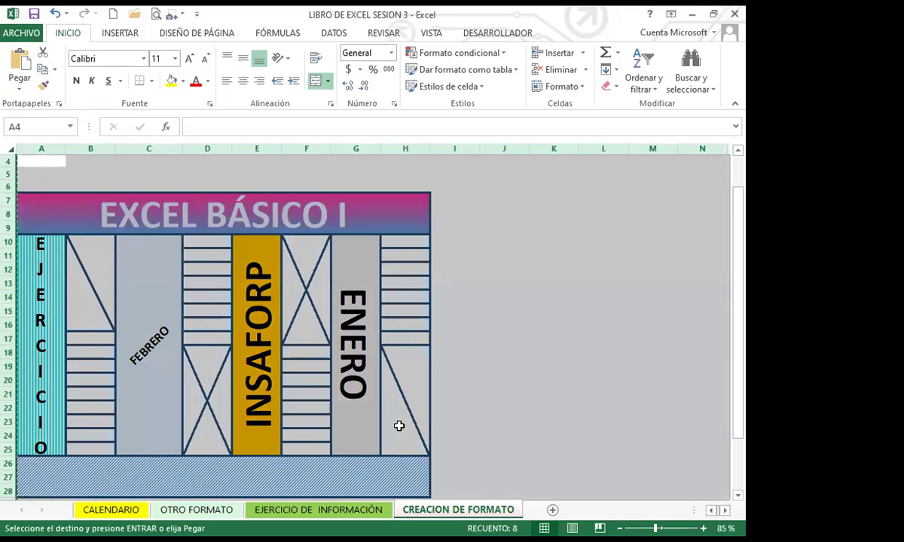
pyautogui.click(552, 510)
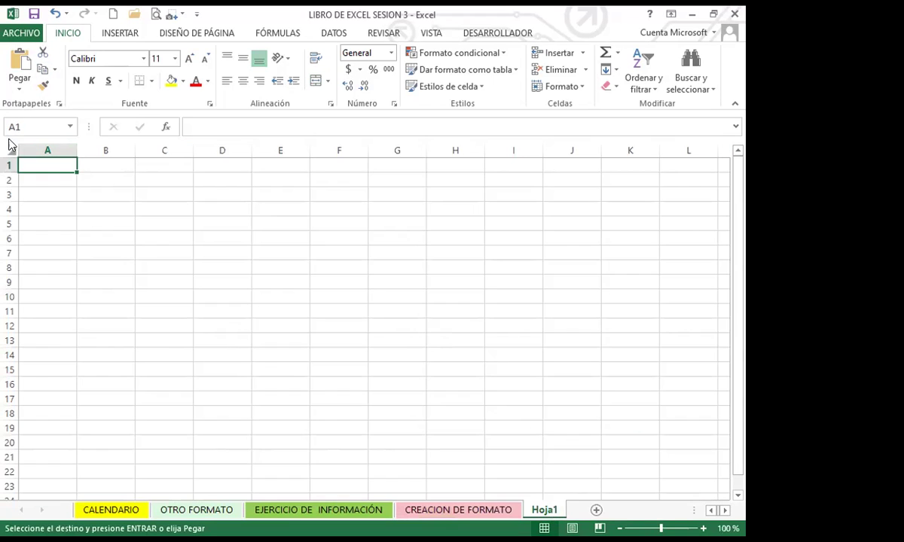
pyautogui.click(21, 63)
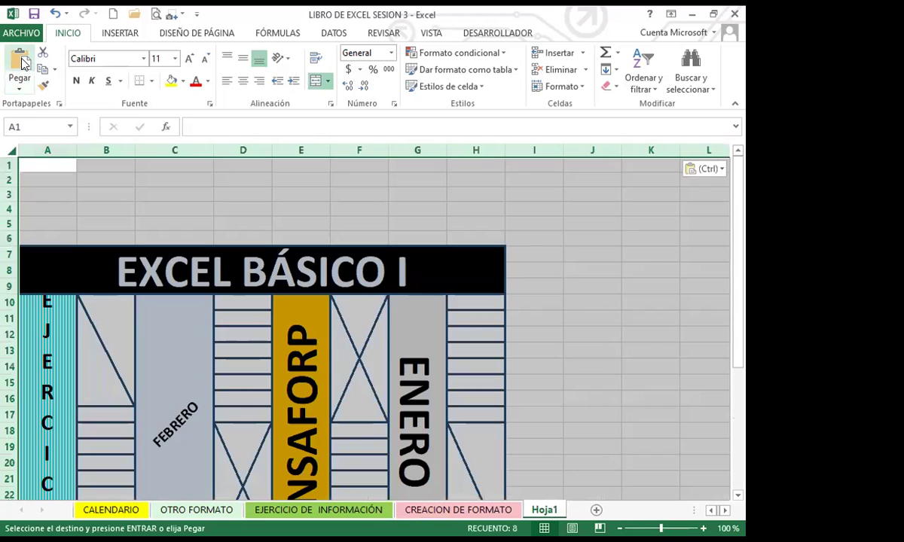
pyautogui.scroll(-5, 433, 373)
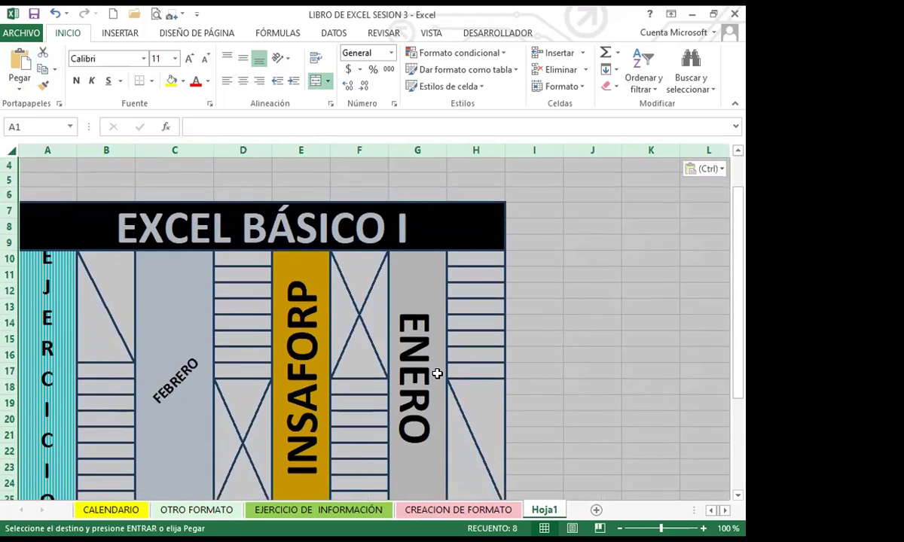
pyautogui.scroll(5, 428, 426)
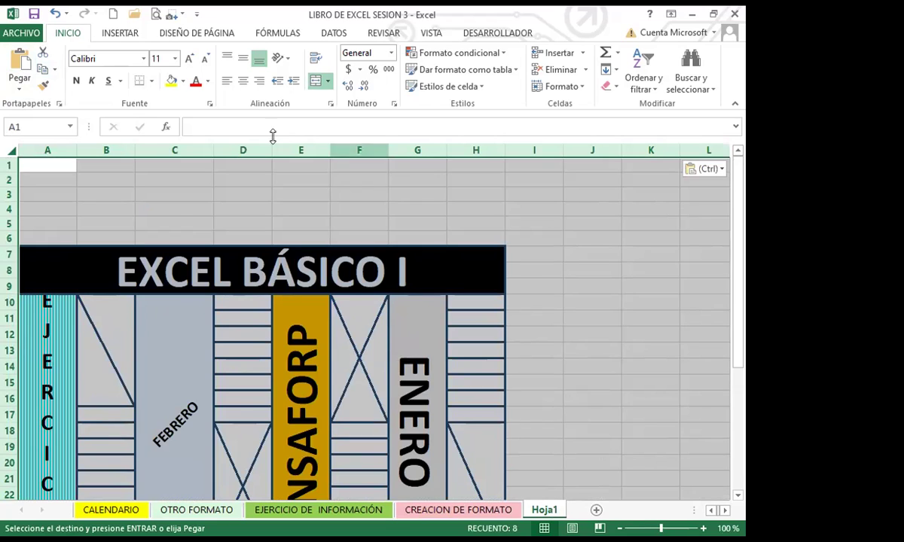
pyautogui.click(173, 212)
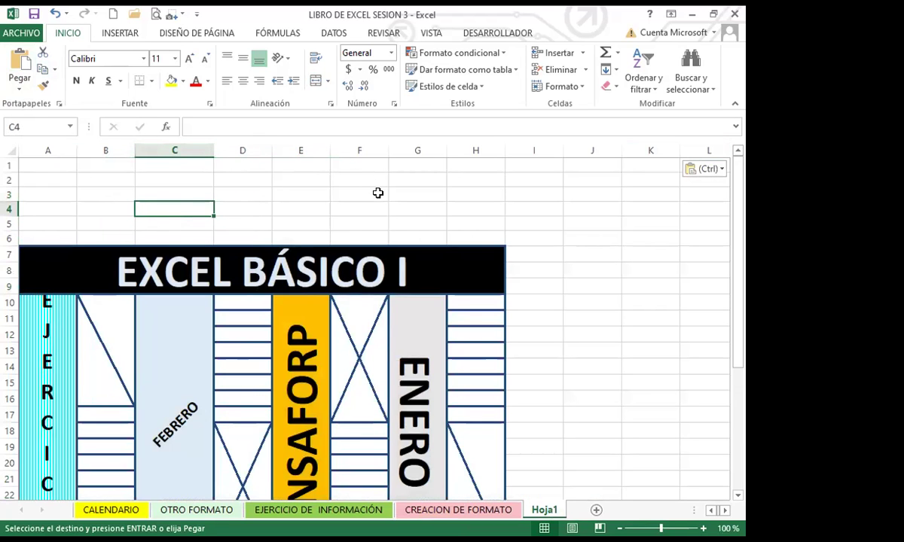
pyautogui.press('Escape')
pyautogui.press('F2')
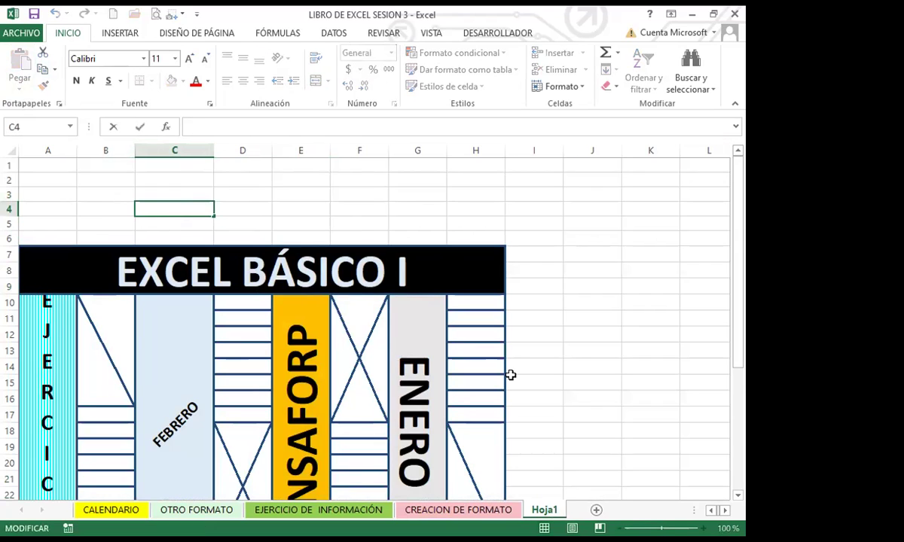
# Cut the EXCEL BÁSICO I table in A7:H29 of Hoja1 and paste it at cell A41.
pyautogui.click(341, 275)
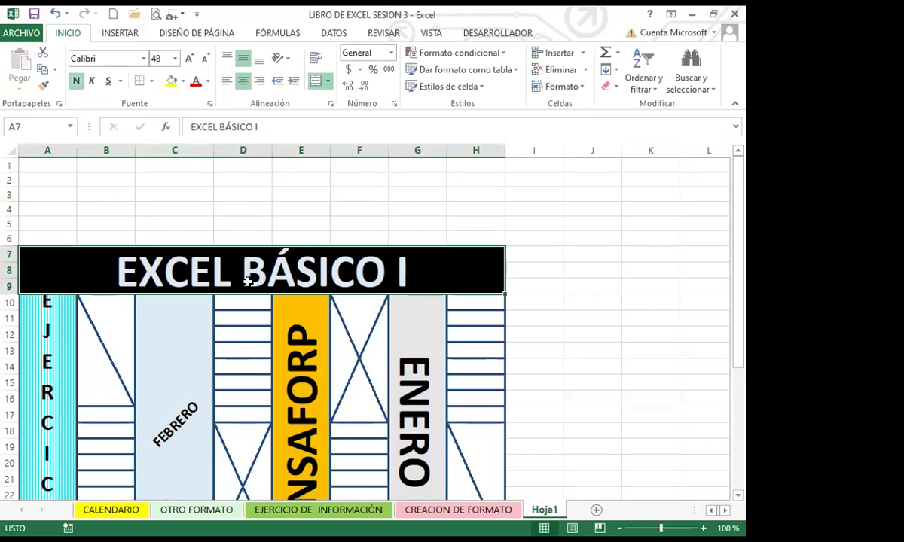
pyautogui.moveTo(307, 319); pyautogui.dragTo(501, 500)
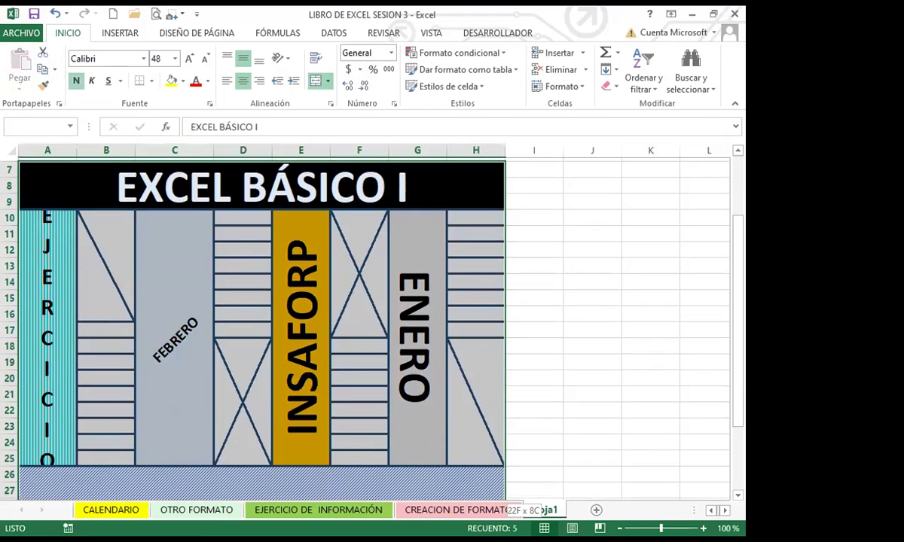
pyautogui.click(41, 68)
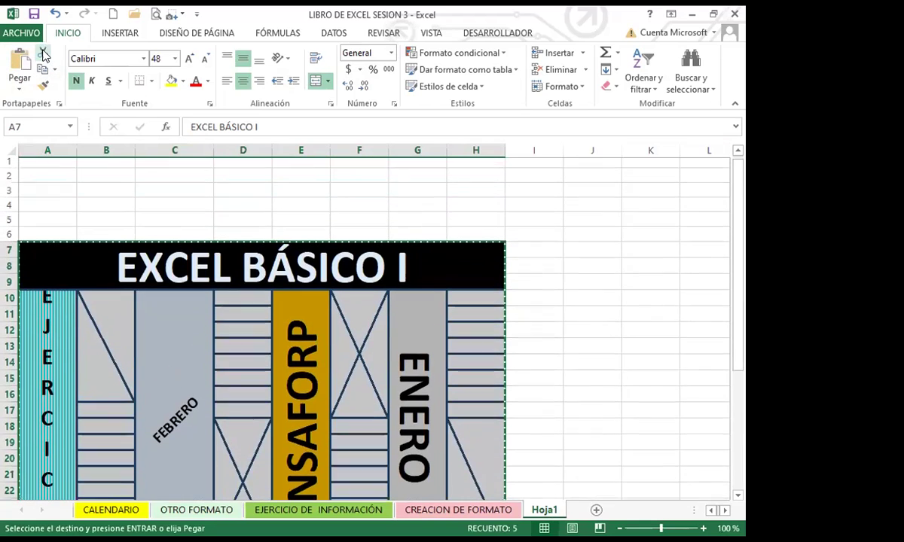
pyautogui.scroll(-9, 92, 367)
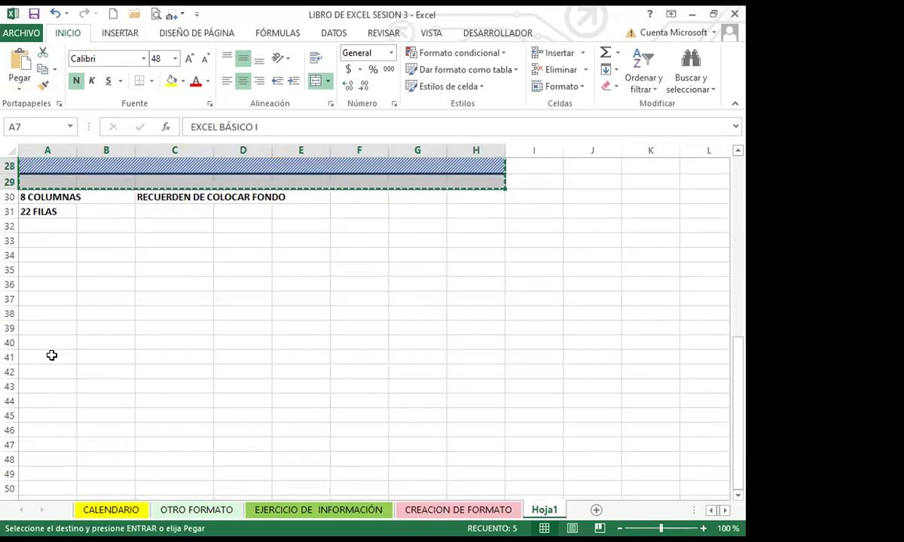
pyautogui.click(51, 355)
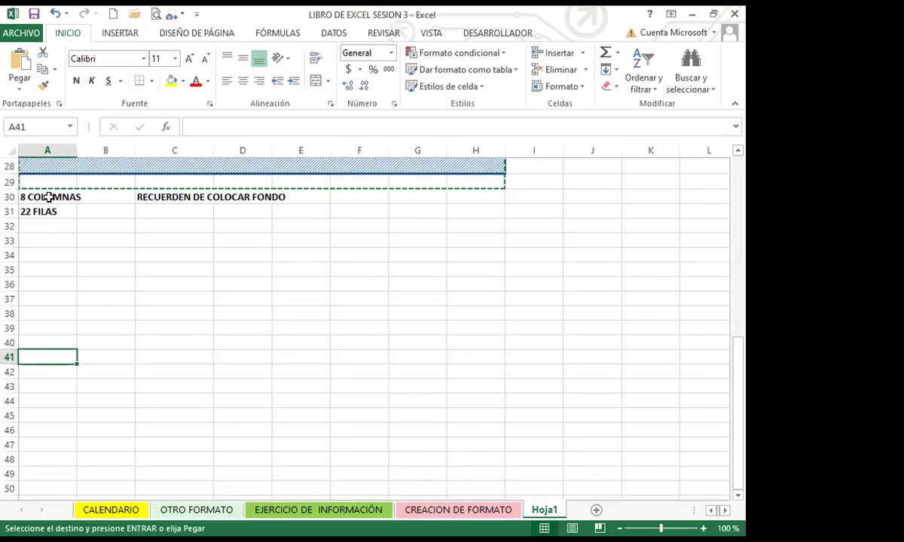
pyautogui.click(16, 60)
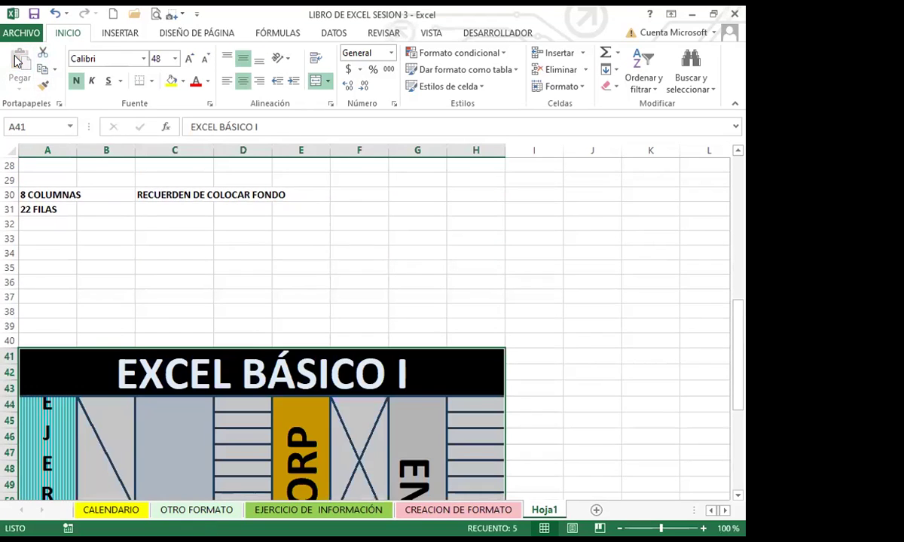
pyautogui.scroll(2, 345, 270)
pyautogui.scroll(7, 345, 270)
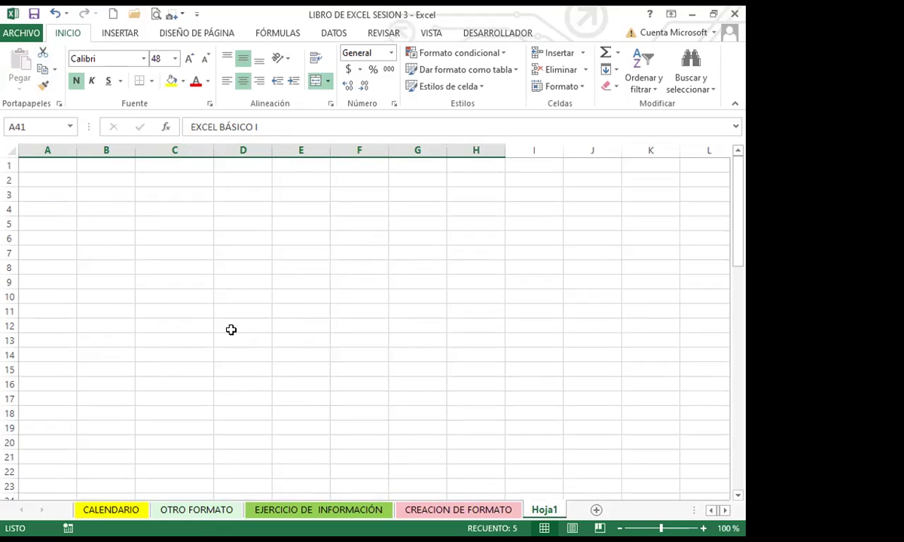
pyautogui.scroll(-3, 232, 329)
pyautogui.scroll(-7, 231, 330)
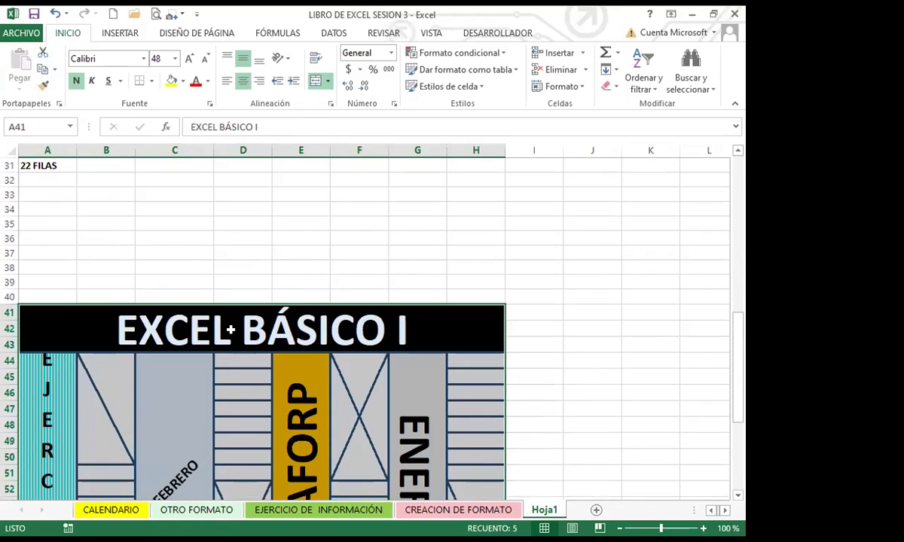
pyautogui.scroll(-6, 35, 208)
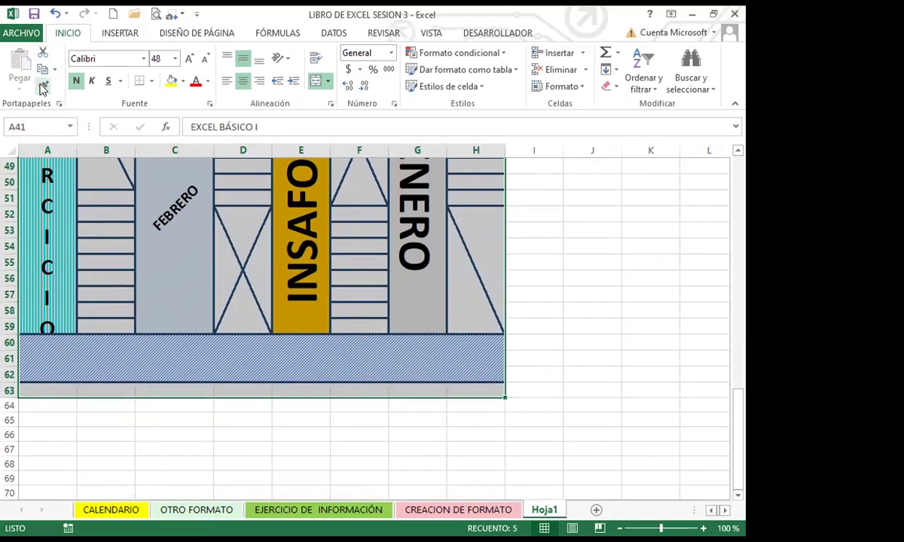
# Copy the EXCEL BÁSICO I table in A41:H62 and paste the duplicate at cell A69.
pyautogui.scroll(5, 168, 297)
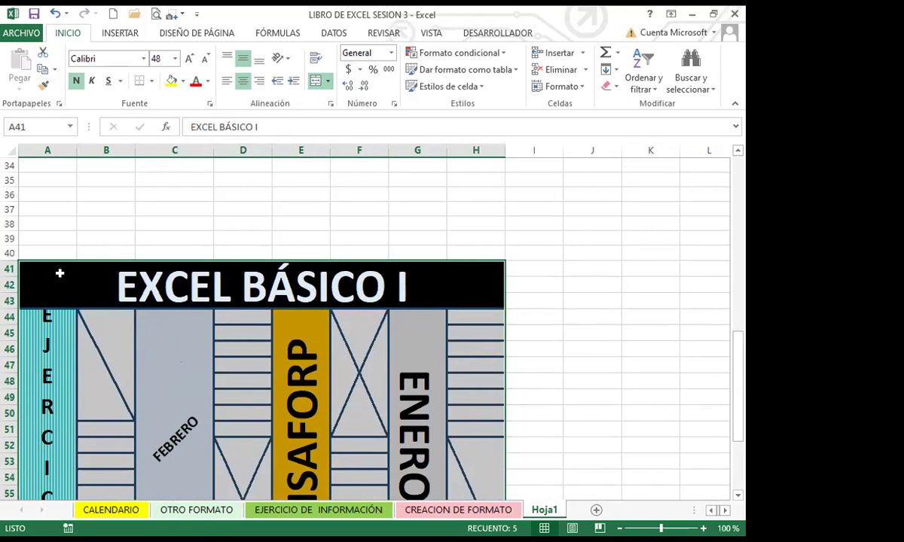
pyautogui.click(273, 309)
pyautogui.moveTo(272, 311)
pyautogui.mouseDown()
pyautogui.moveTo(346, 482)
pyautogui.moveTo(365, 415)
pyautogui.moveTo(366, 426)
pyautogui.mouseUp()
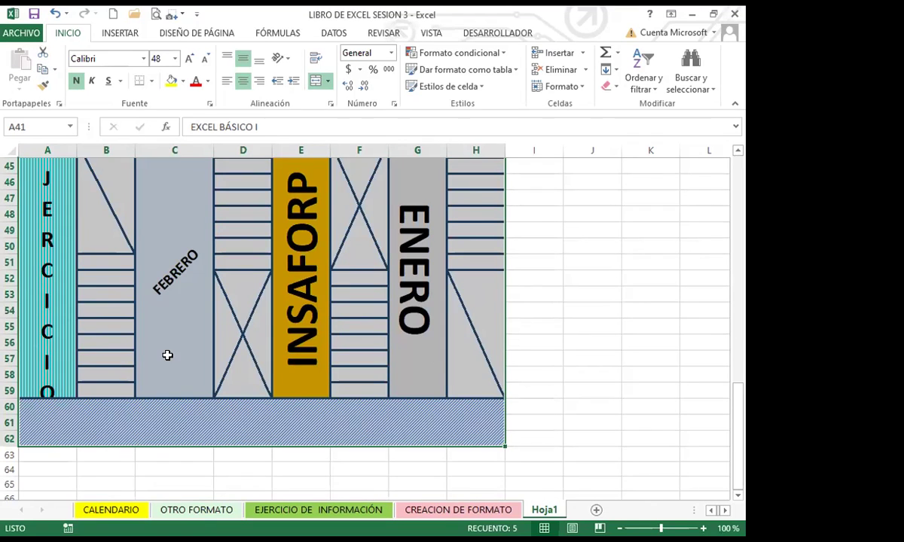
pyautogui.hotkey('ctrl', 'c')
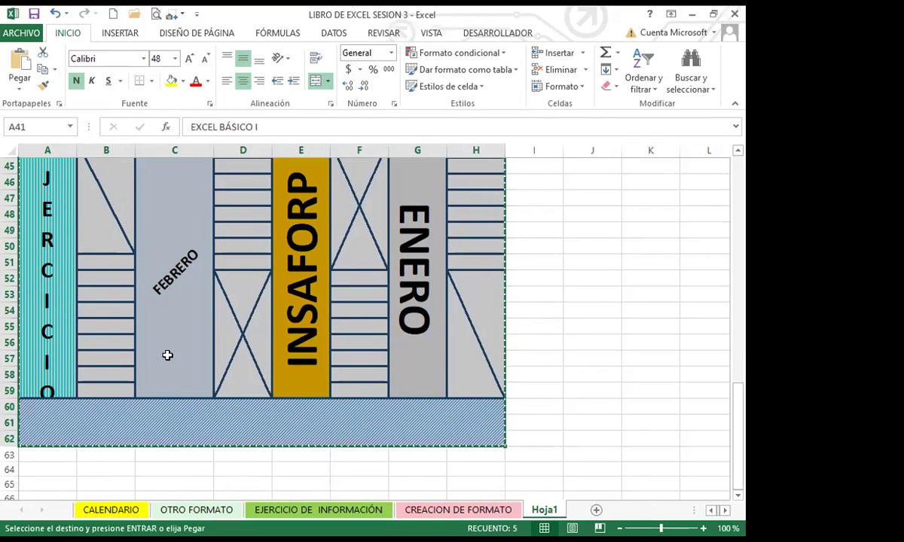
pyautogui.scroll(-5, 168, 355)
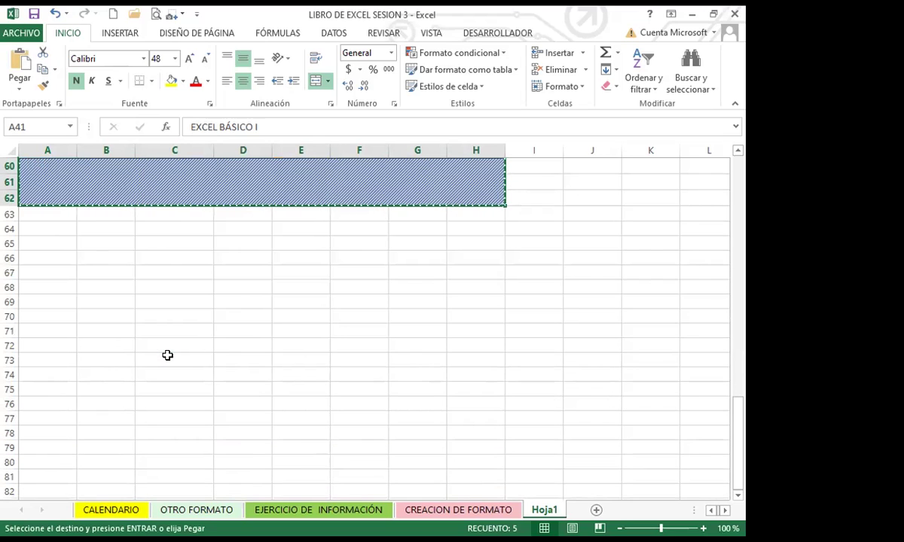
pyautogui.click(38, 300)
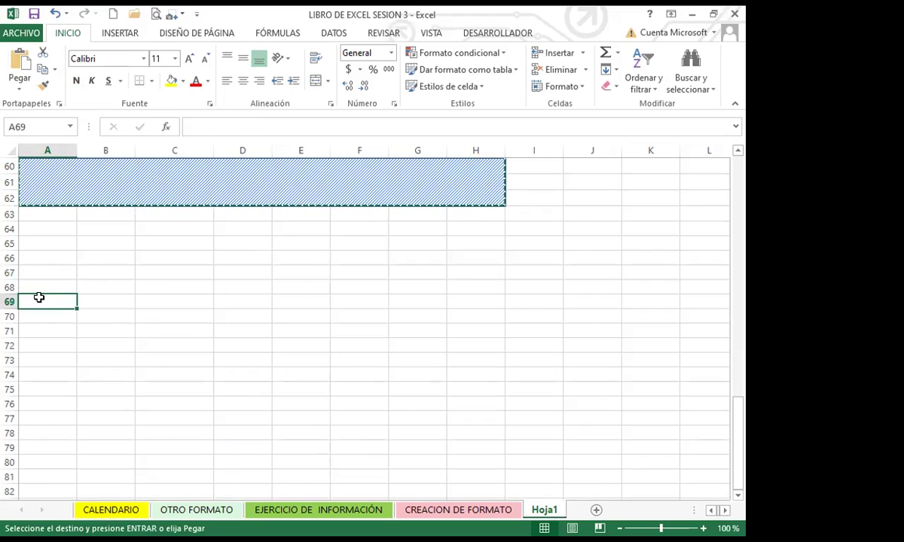
pyautogui.hotkey('ctrl', 'v')
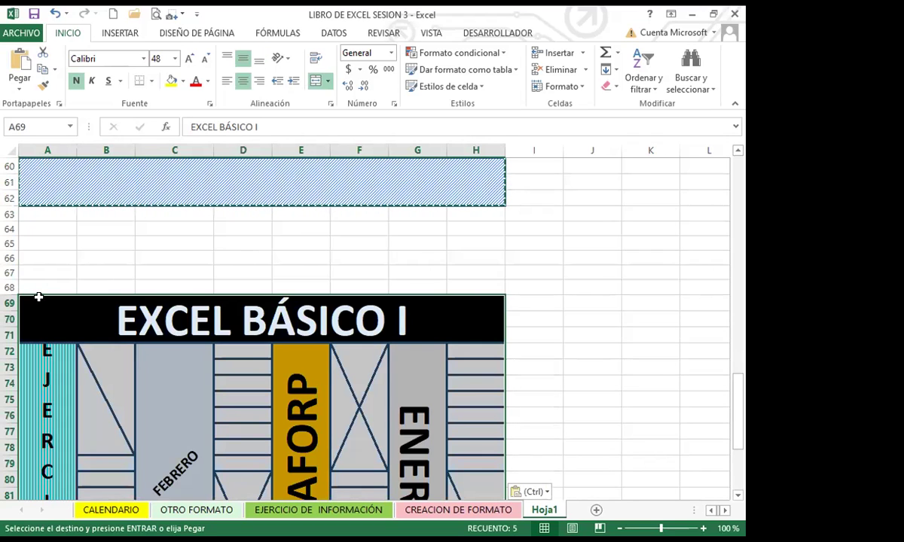
pyautogui.scroll(-2, 39, 298)
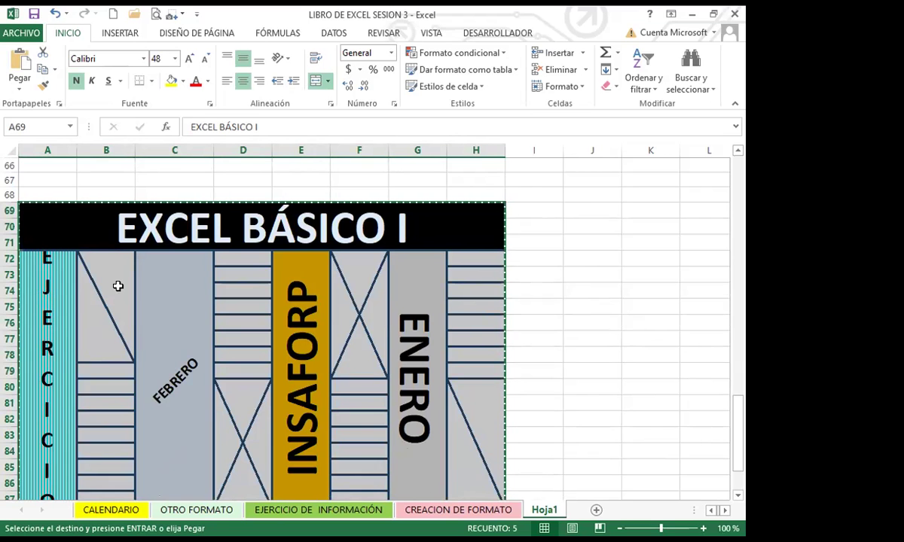
pyautogui.scroll(-4, 119, 286)
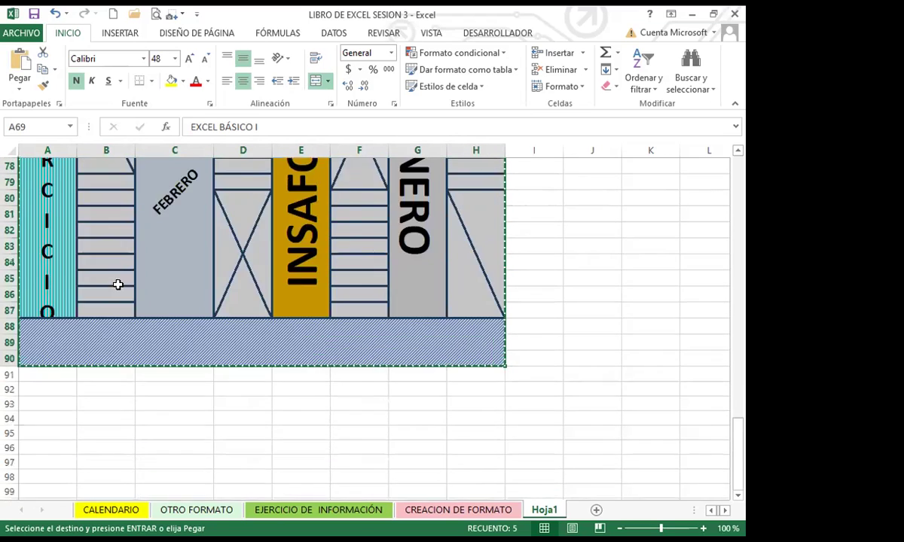
# Paste the cut EXCEL BÁSICO I table from A69:H90 at cell A1 of Hoja1.
pyautogui.scroll(20, 118, 284)
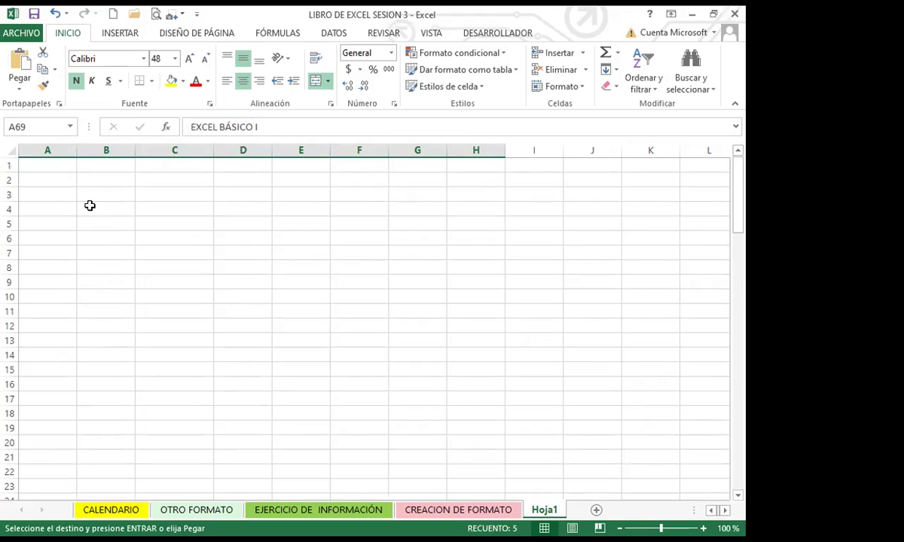
pyautogui.click(54, 163)
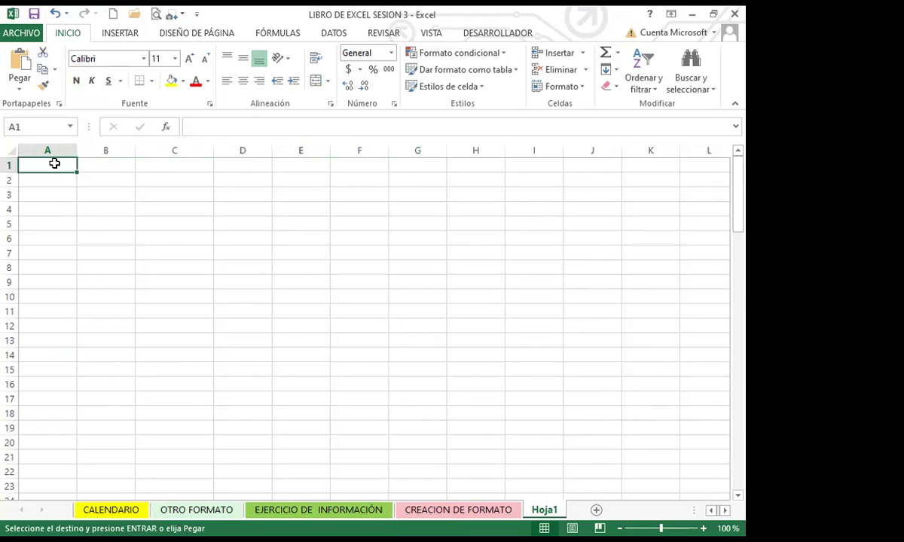
pyautogui.press('Return')
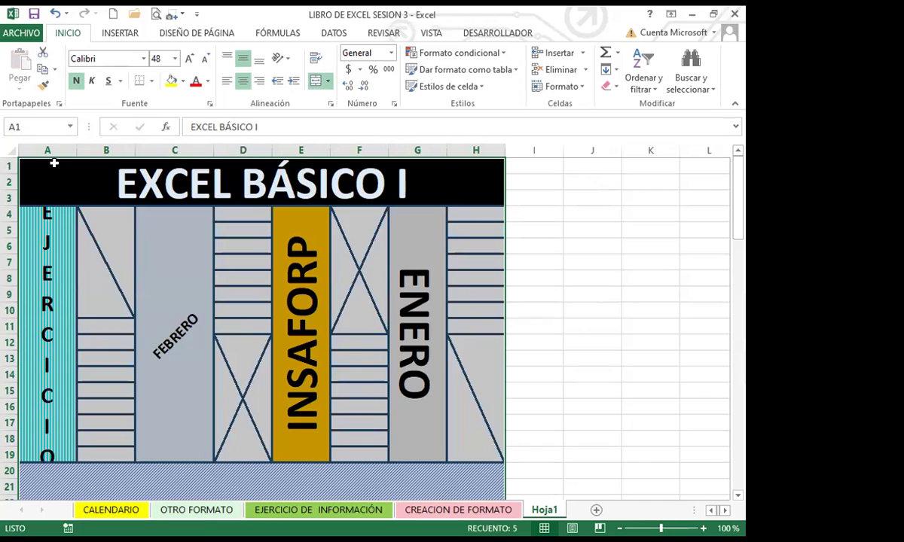
# Copy the EXCEL BÁSICO I title block in A1:H3 and paste it at cells J1, J6 and J11.
pyautogui.click(43, 68)
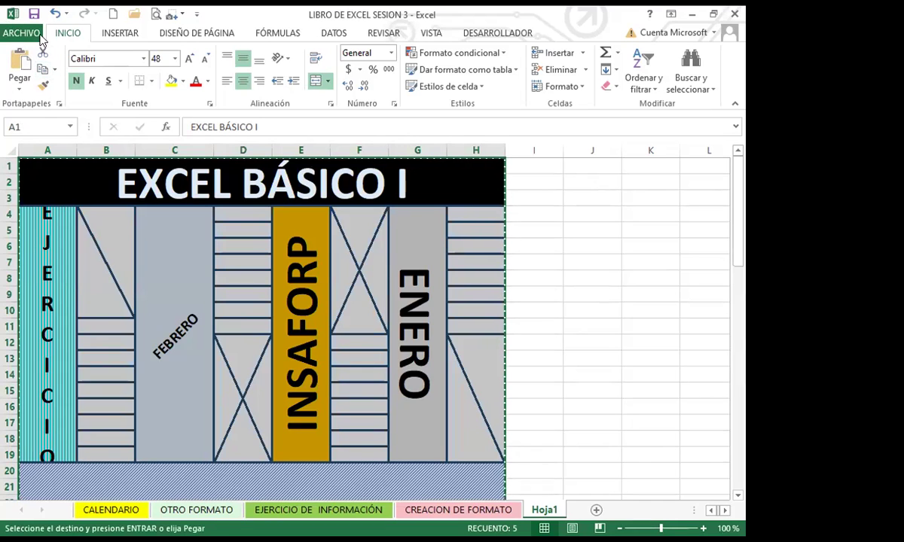
pyautogui.click(390, 187)
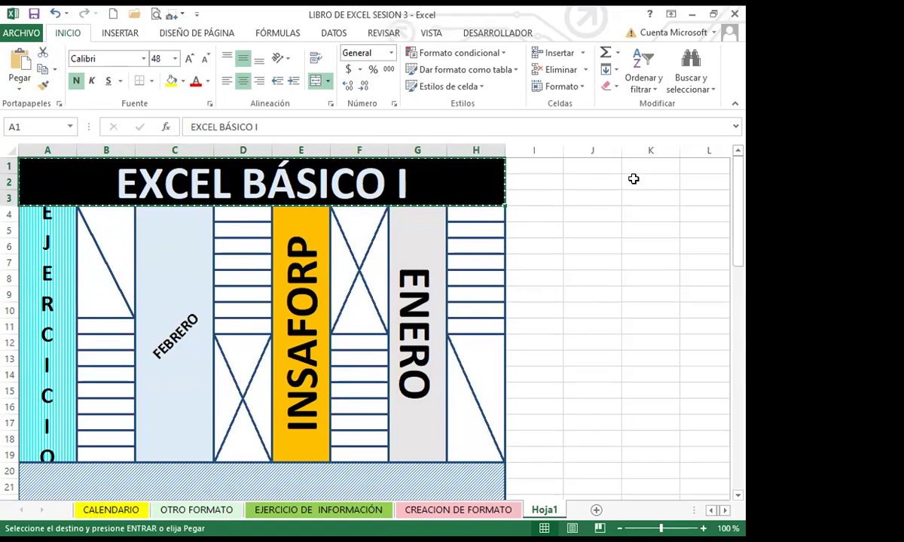
pyautogui.click(593, 167)
pyautogui.click(21, 62)
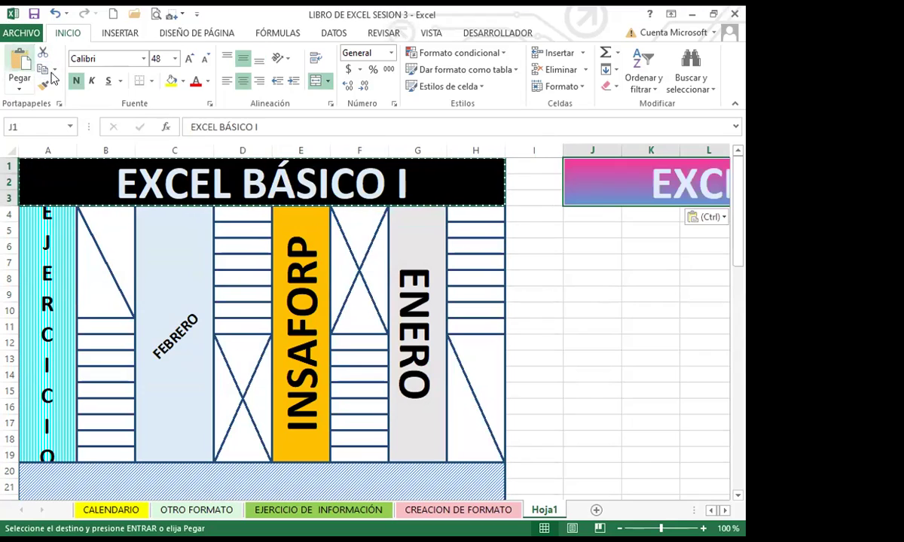
pyautogui.click(593, 247)
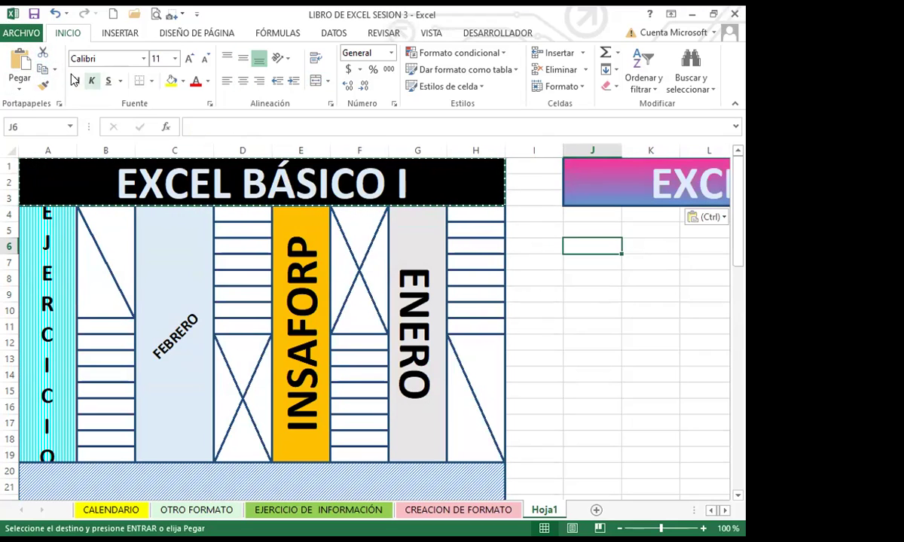
pyautogui.click(16, 63)
pyautogui.click(592, 326)
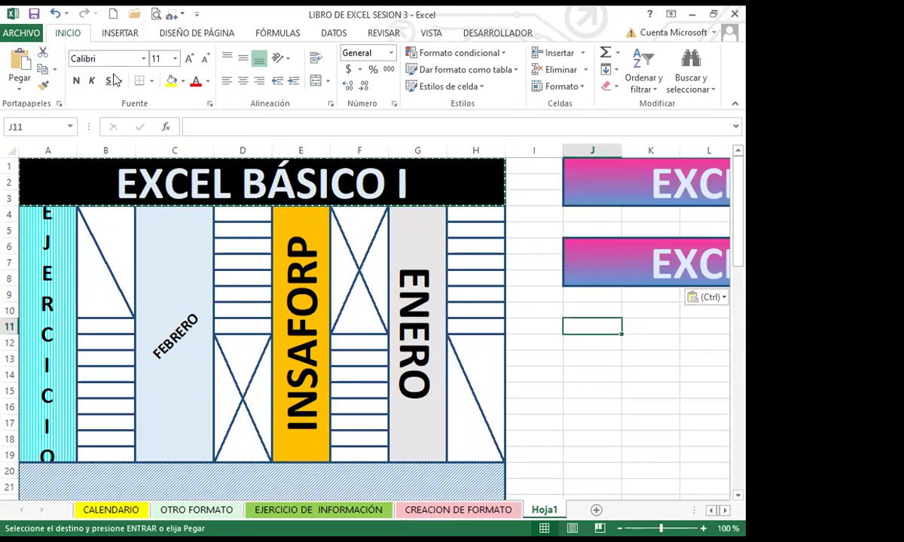
pyautogui.click(16, 64)
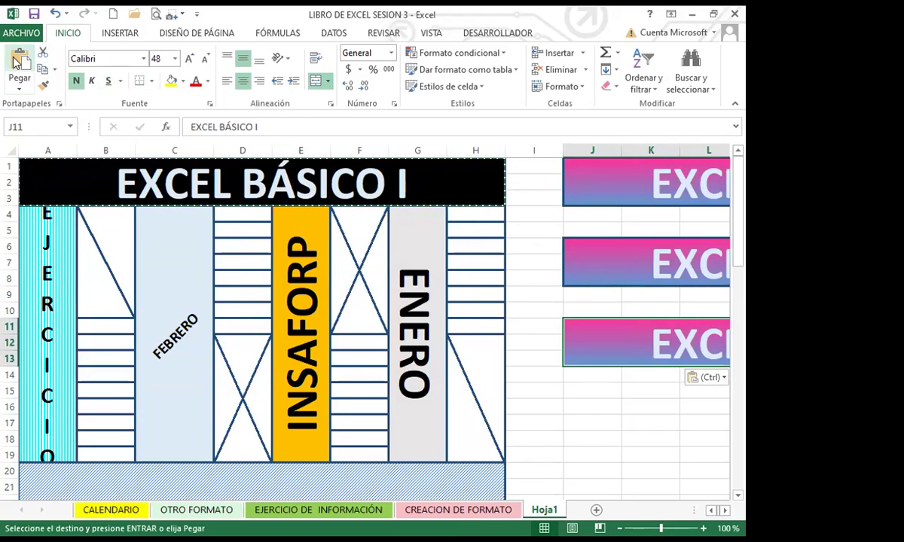
# Undo the three title block pastes and cancel the copy of A1:H3.
pyautogui.hotkey('ctrl', 'z')
pyautogui.hotkey('ctrl', 'z')
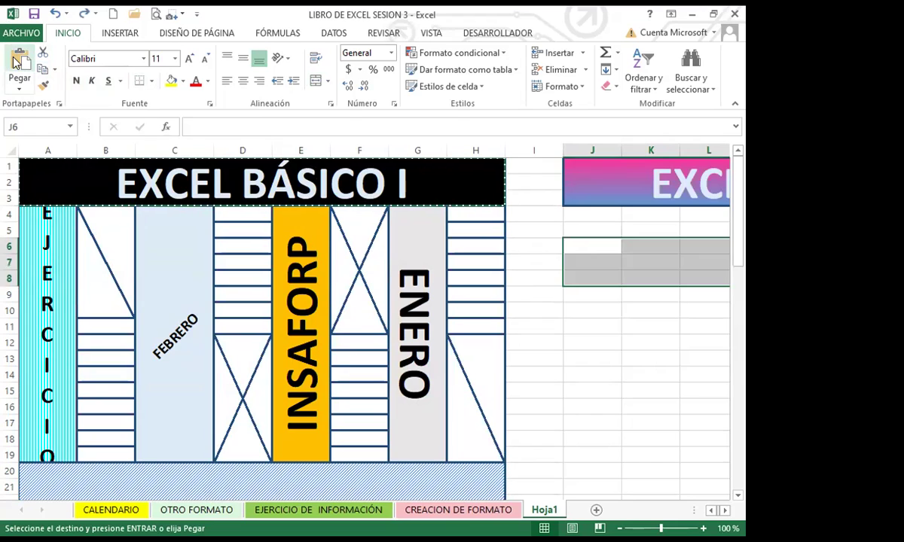
pyautogui.hotkey('ctrl', 'z')
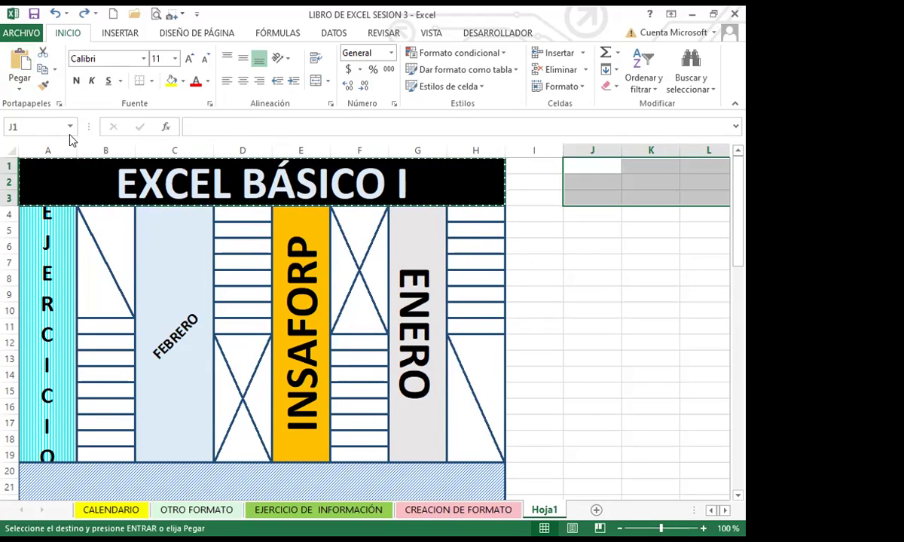
pyautogui.scroll(-2, 165, 286)
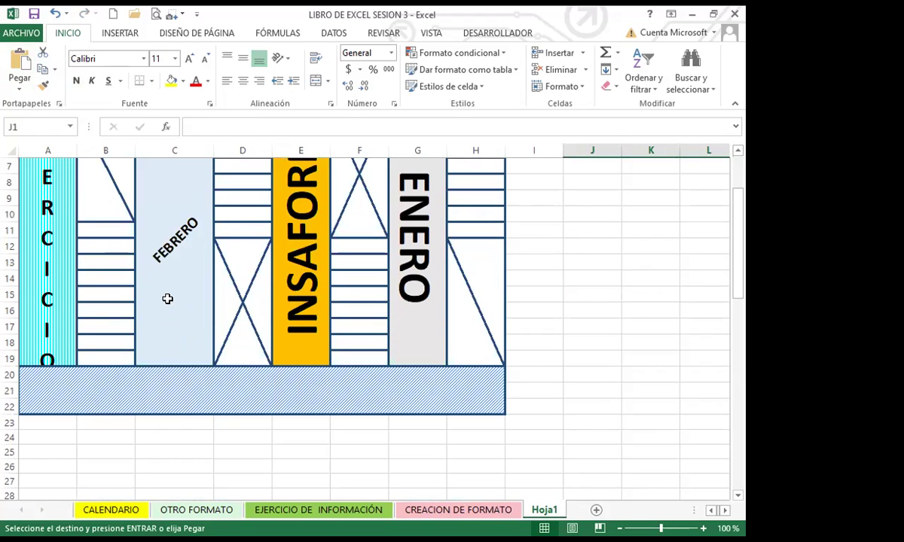
pyautogui.scroll(2, 165, 295)
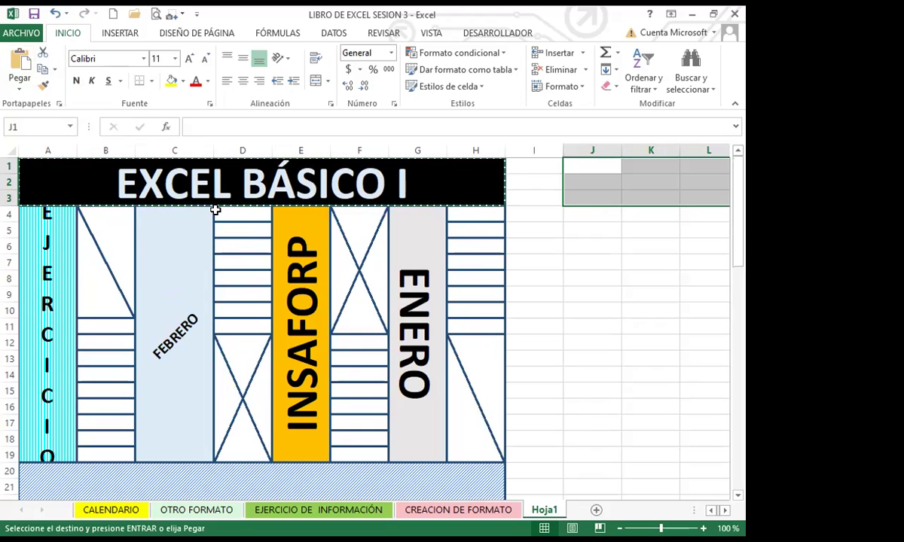
pyautogui.press('Escape')
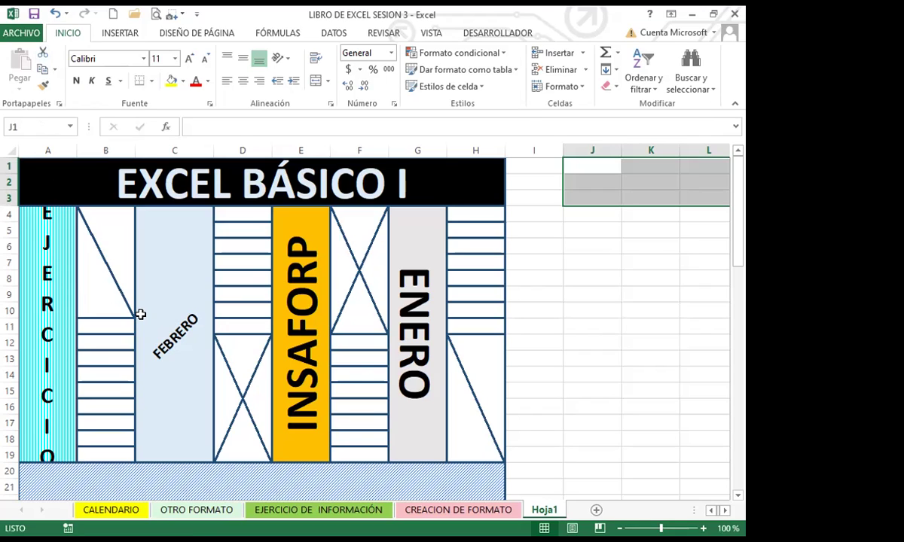
# Try to copy the EXCEL BÁSICO I table in A1:H22 and paste it at cell A70.
pyautogui.moveTo(87, 184); pyautogui.dragTo(251, 337)
pyautogui.scroll(-3, 244, 333)
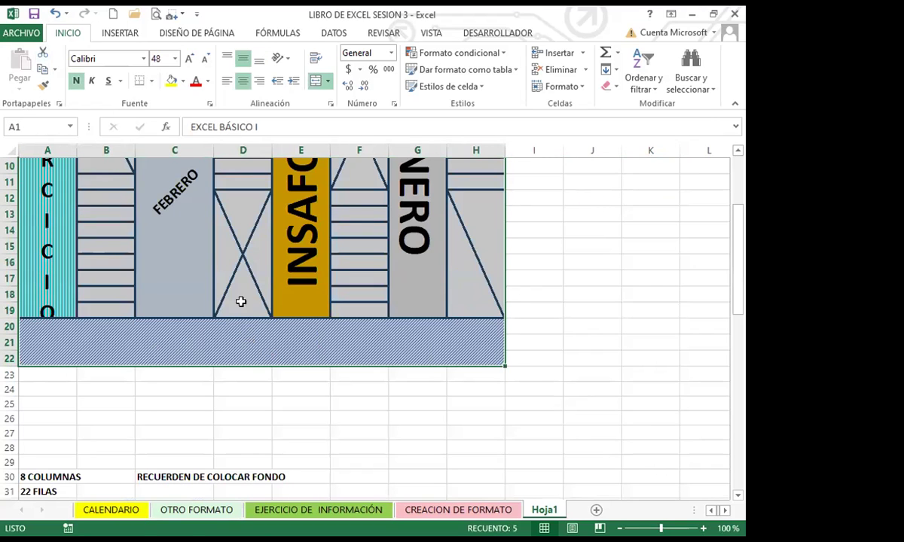
pyautogui.rightClick(203, 245)
pyautogui.click(240, 271)
pyautogui.scroll(-17, 109, 373)
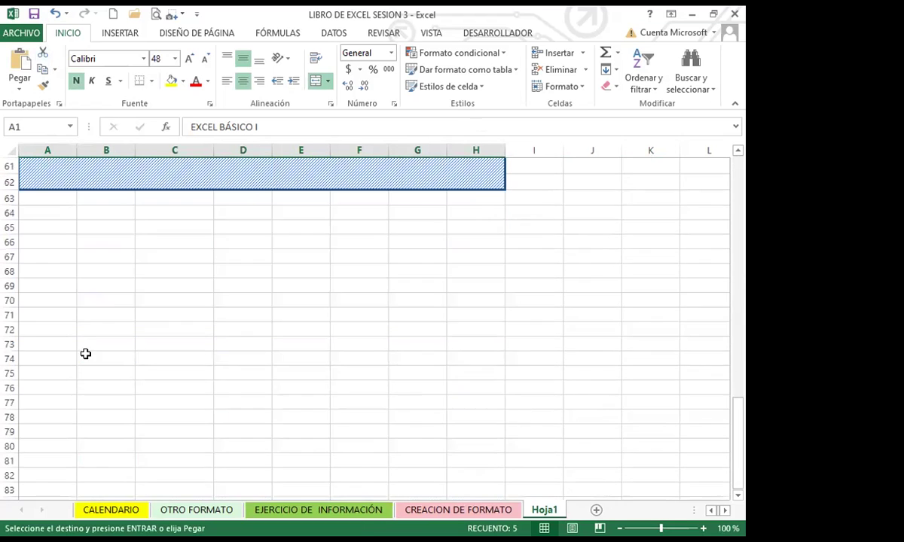
pyautogui.doubleClick(42, 297)
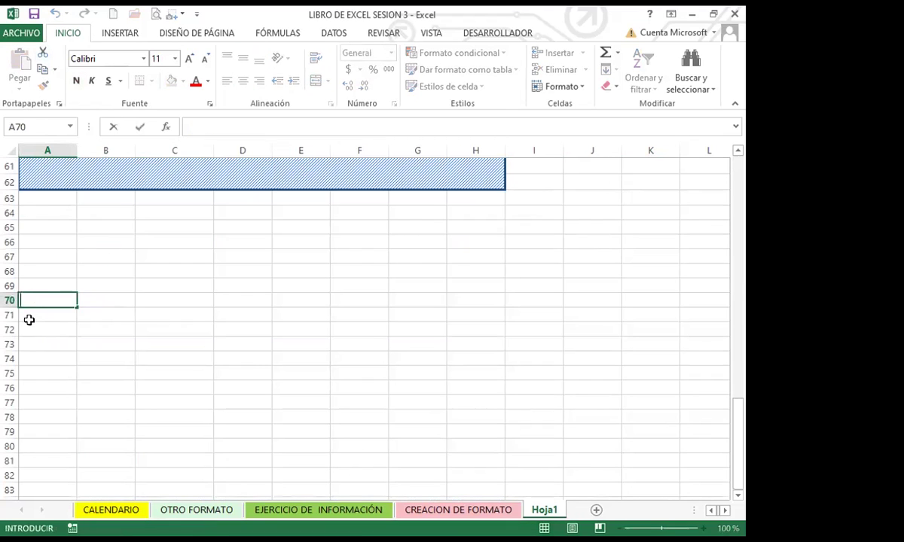
pyautogui.moveTo(28, 321); pyautogui.dragTo(28, 297)
pyautogui.click(28, 297)
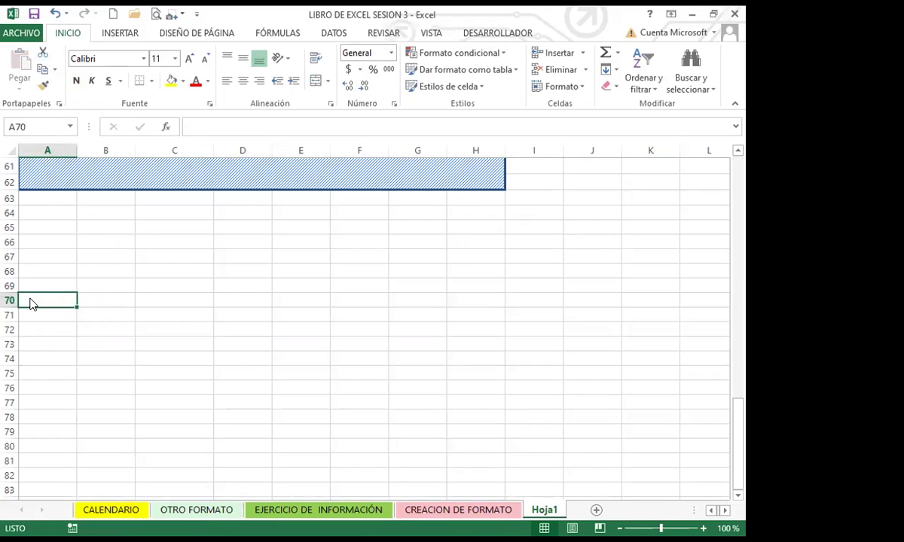
pyautogui.rightClick(29, 300)
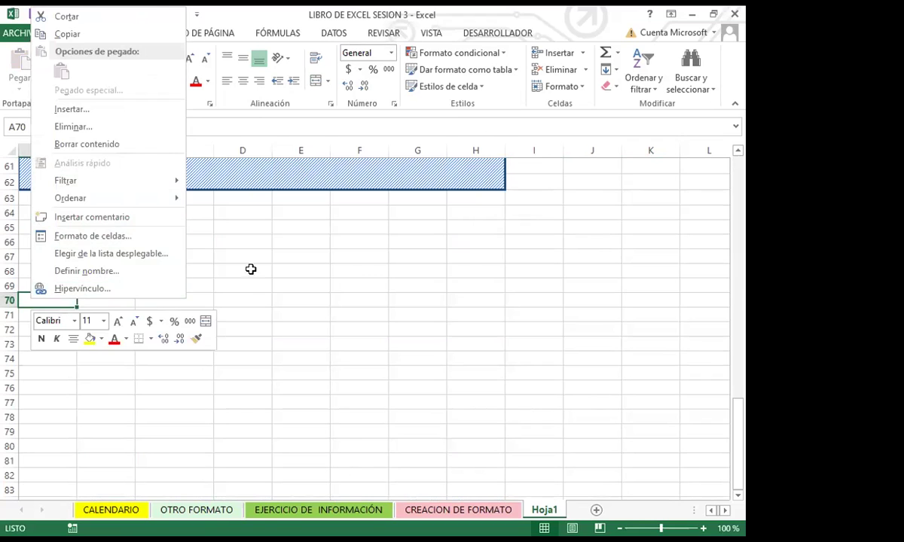
# Copy the EXCEL BÁSICO I table in A41:H62 and paste it with its formatting at cell A68.
pyautogui.scroll(9, 250, 268)
pyautogui.click(175, 281)
pyautogui.moveTo(262, 319); pyautogui.dragTo(354, 418)
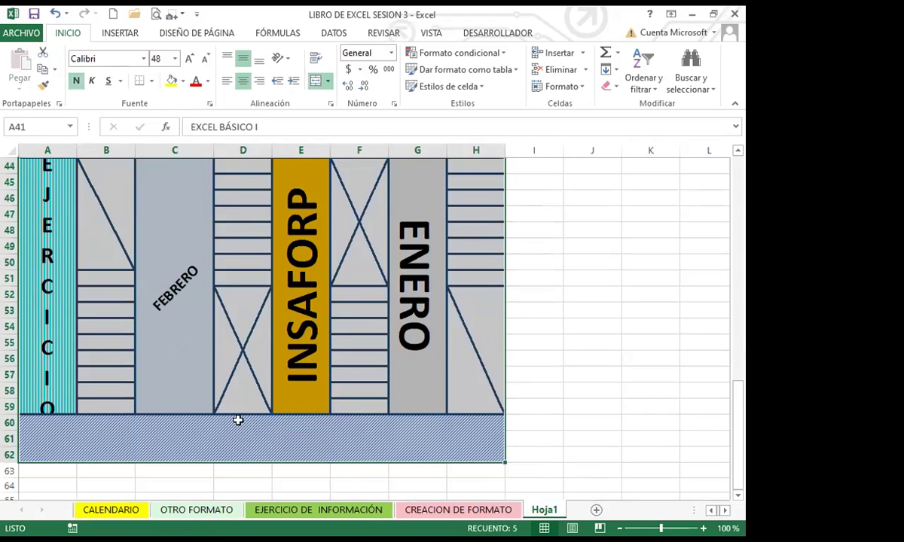
pyautogui.hotkey('ctrl', 'c')
pyautogui.scroll(3, 137, 214)
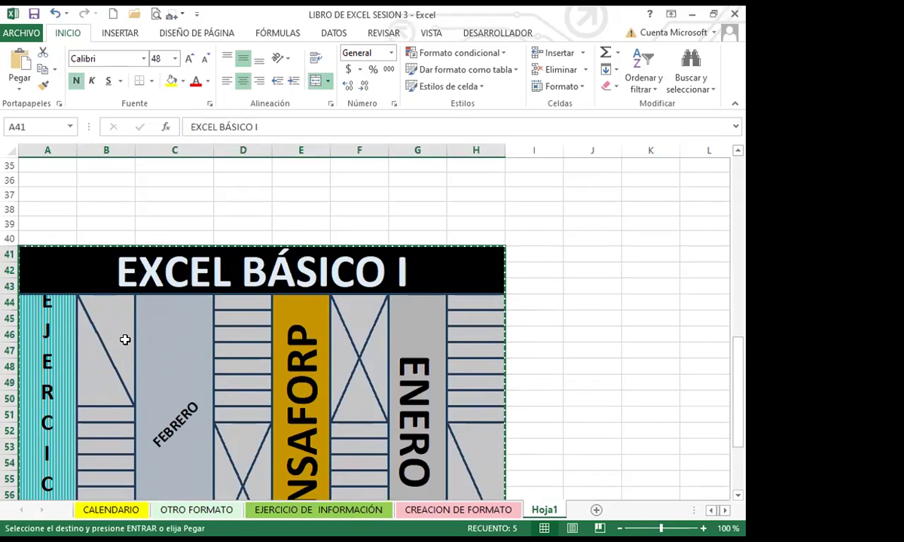
pyautogui.scroll(-10, 33, 244)
pyautogui.click(33, 208)
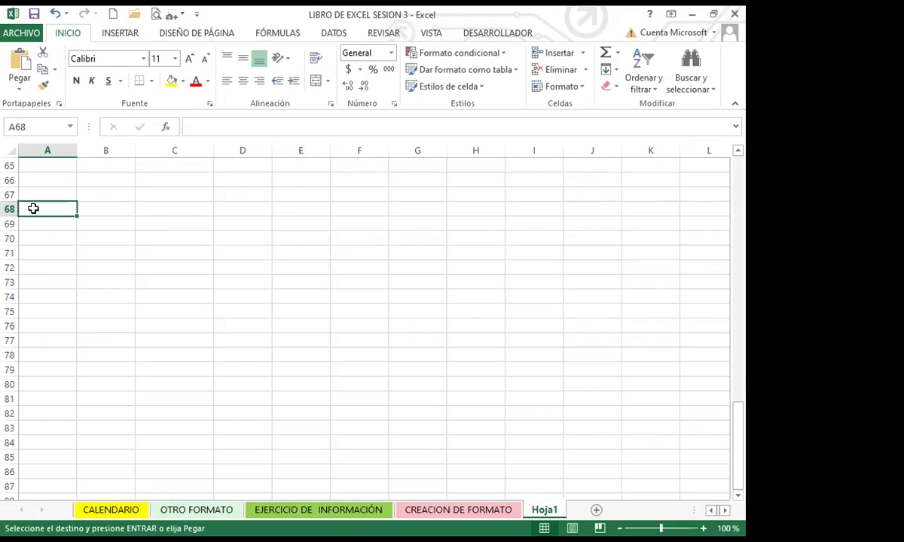
pyautogui.rightClick(65, 278)
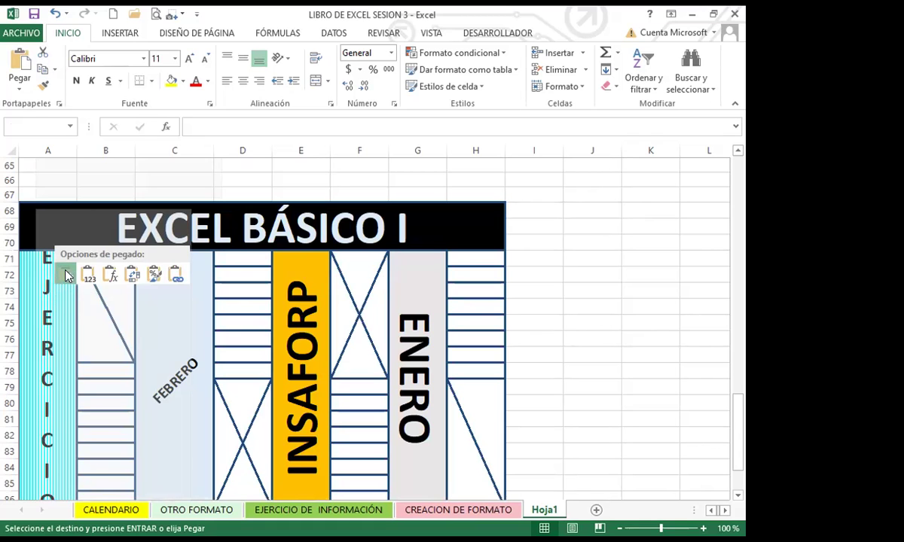
pyautogui.click(65, 275)
# Paste further copies of the EXCEL BÁSICO I table at cells A93, A124 and A152.
pyautogui.scroll(-8, 71, 297)
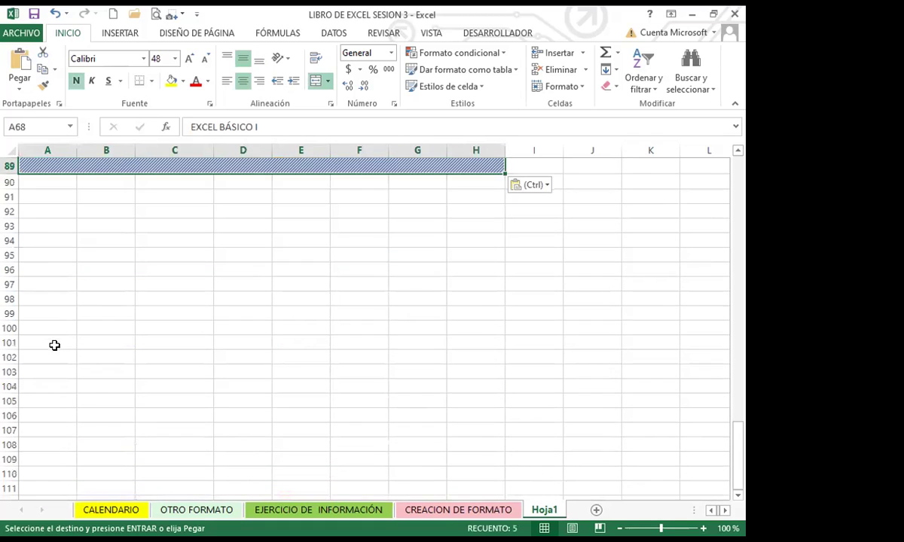
pyautogui.click(49, 225)
pyautogui.hotkey('ctrl', 'v')
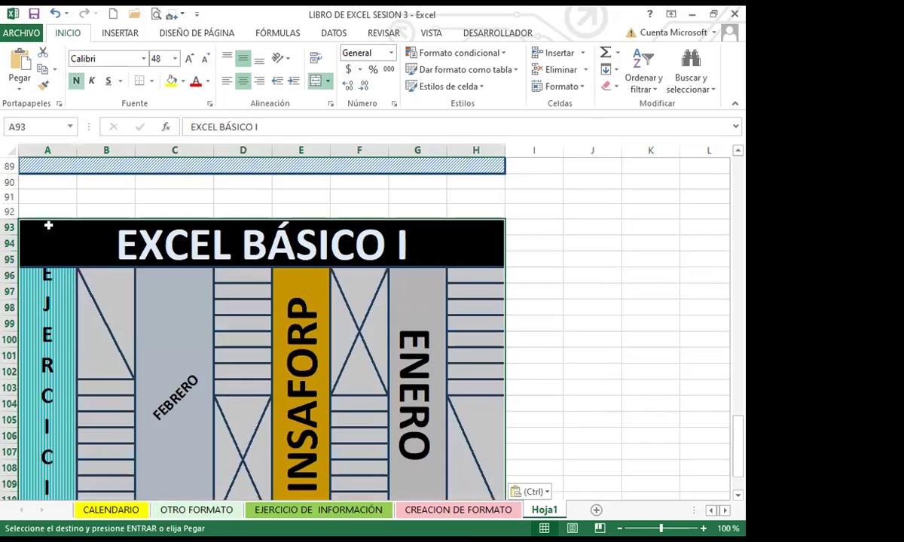
pyautogui.scroll(-10, 71, 316)
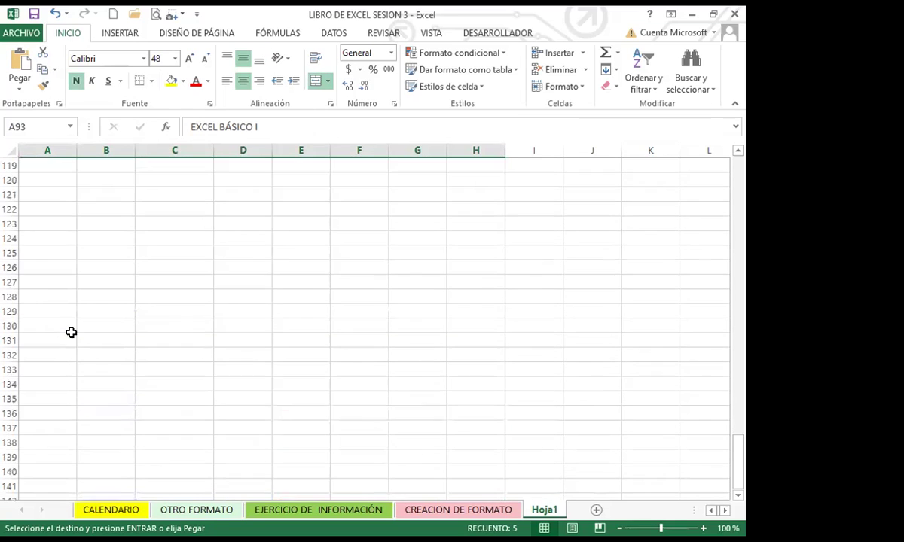
pyautogui.click(44, 238)
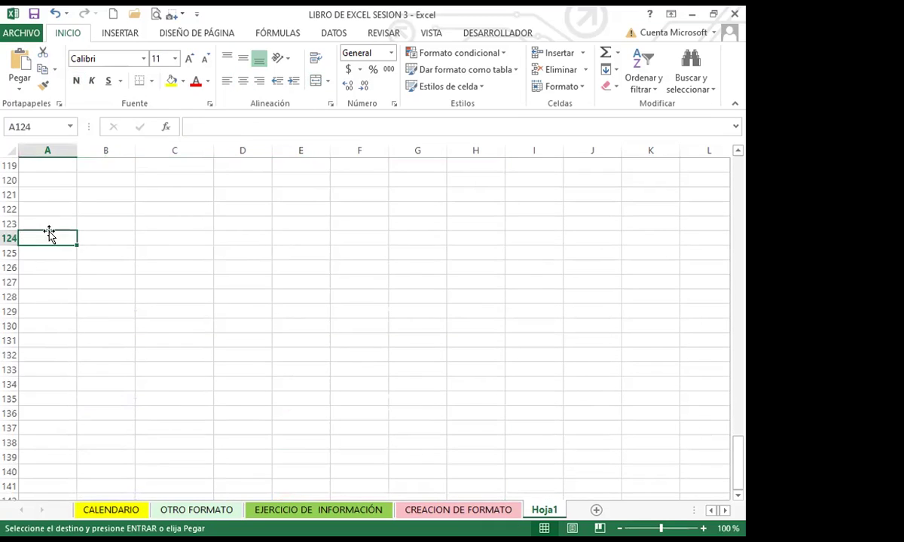
pyautogui.click(20, 60)
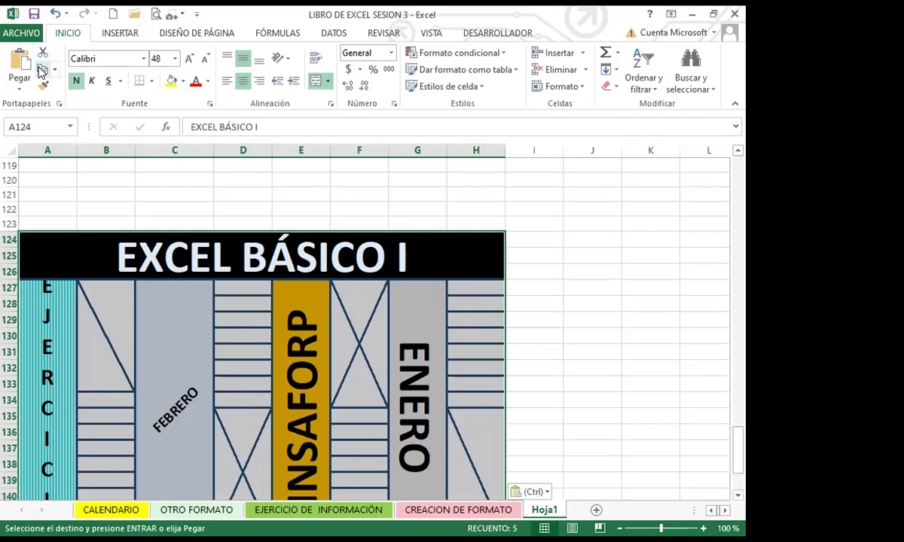
pyautogui.scroll(-9, 44, 336)
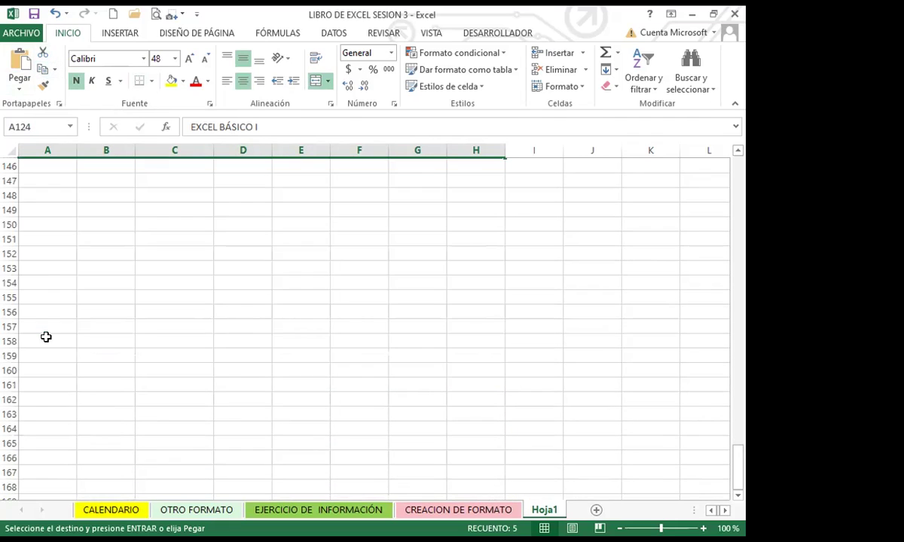
pyautogui.click(44, 250)
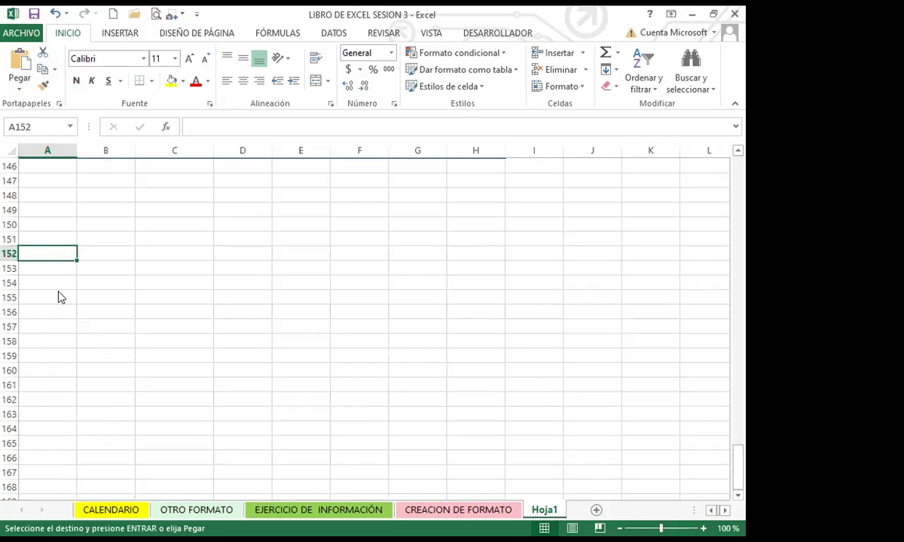
pyautogui.hotkey('ctrl', 'v')
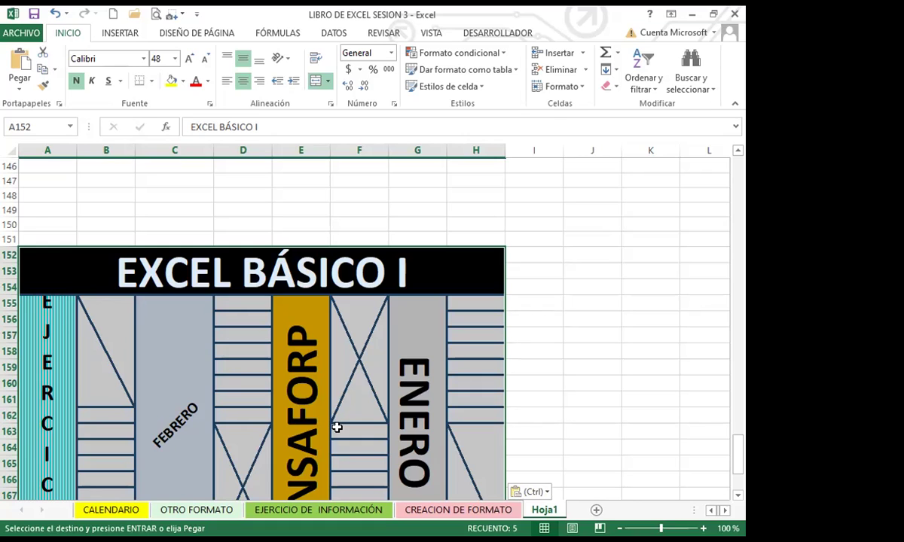
# Go to the CREACION DE FORMATO sheet and replace its whole-sheet selection with the single cell J14.
pyautogui.click(458, 510)
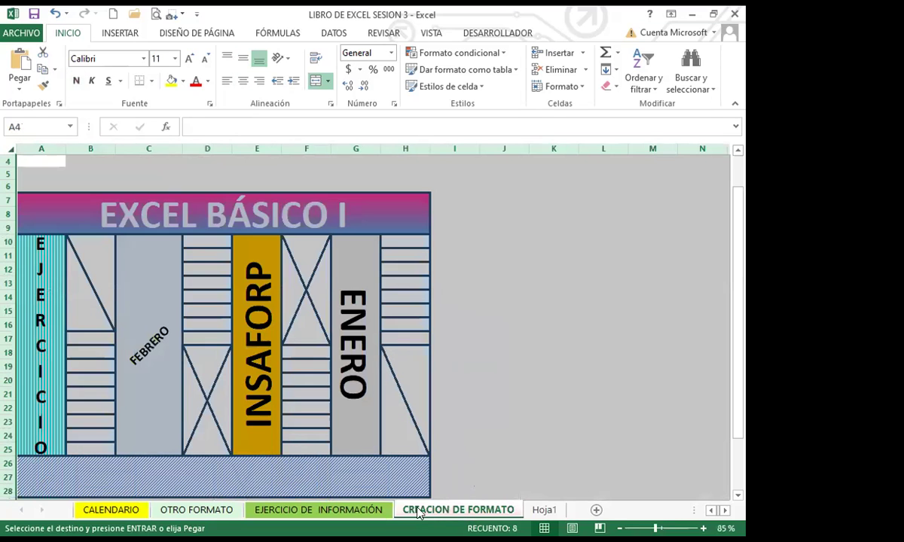
pyautogui.click(467, 296)
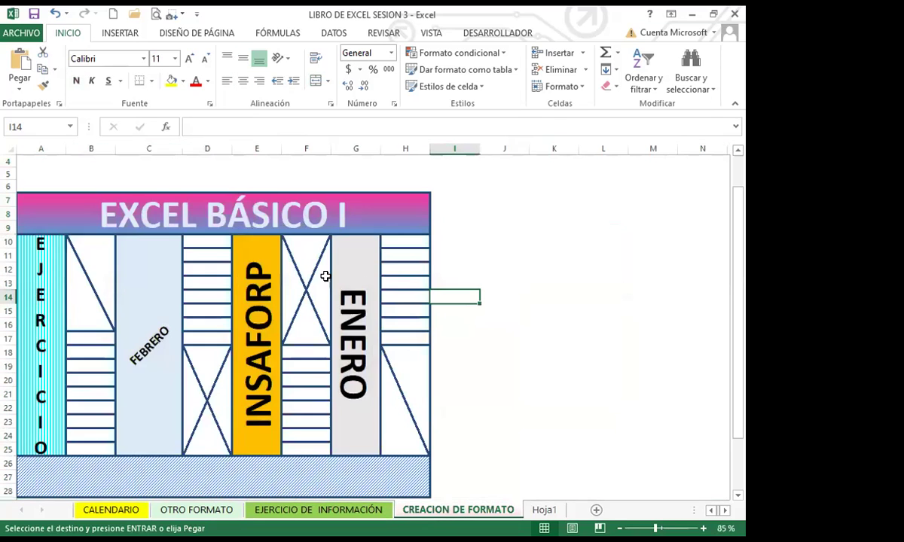
pyautogui.click(521, 265)
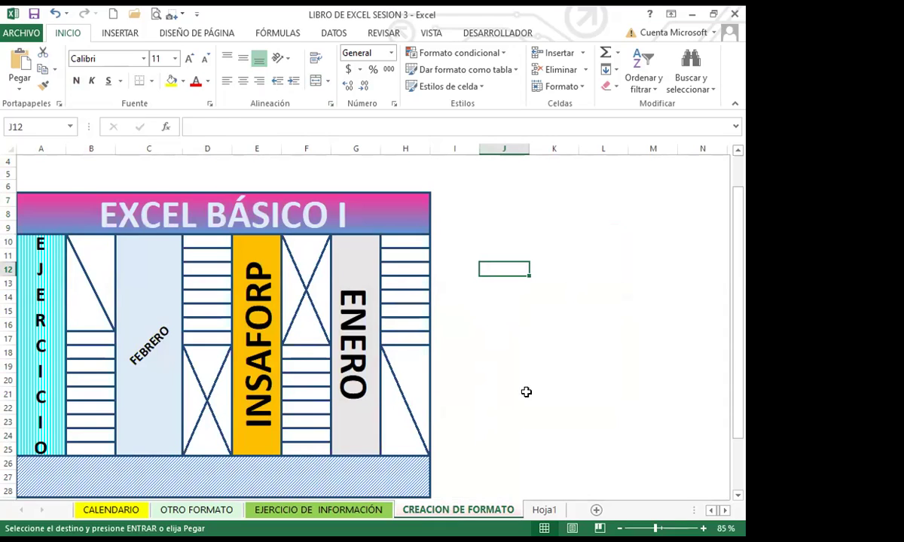
pyautogui.click(479, 296)
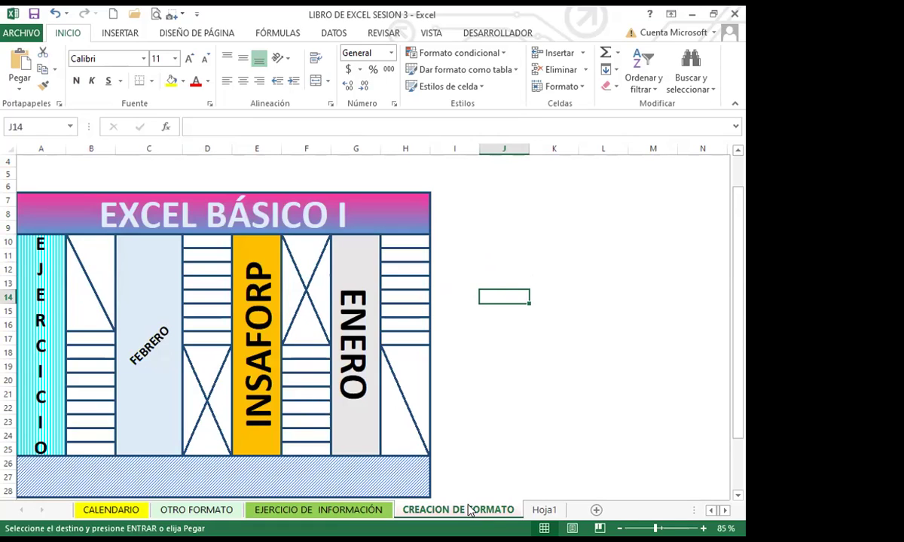
# Search Bing images for "PAISAJES" as a background for the CREACION DE FORMATO sheet.
pyautogui.click(468, 246)
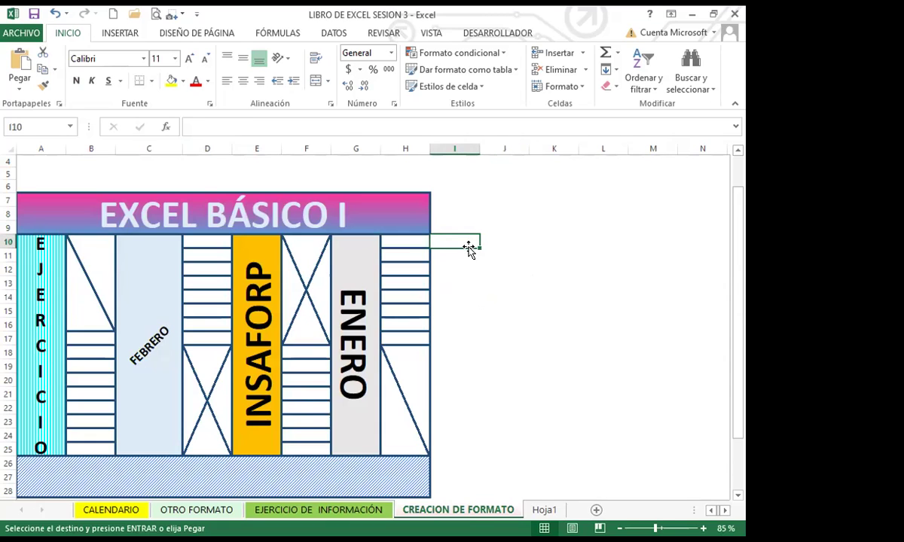
pyautogui.click(193, 35)
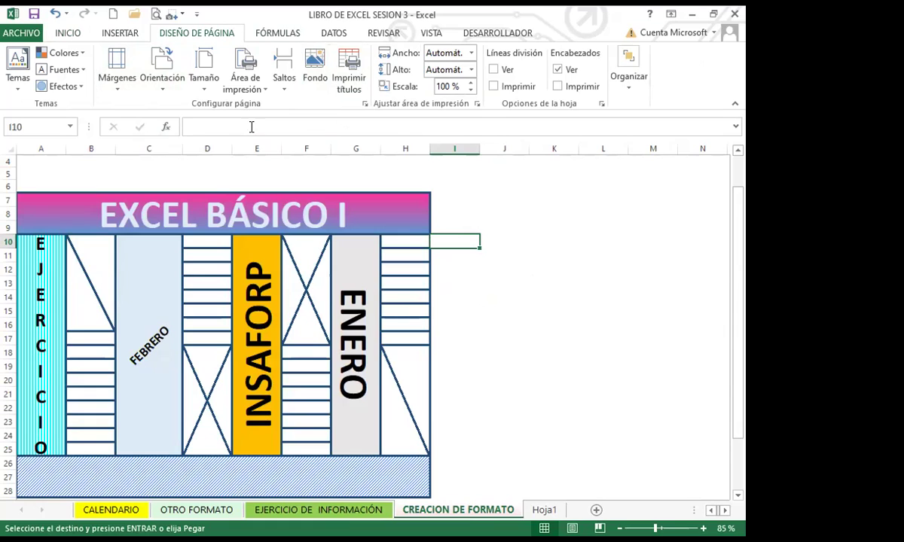
pyautogui.click(316, 60)
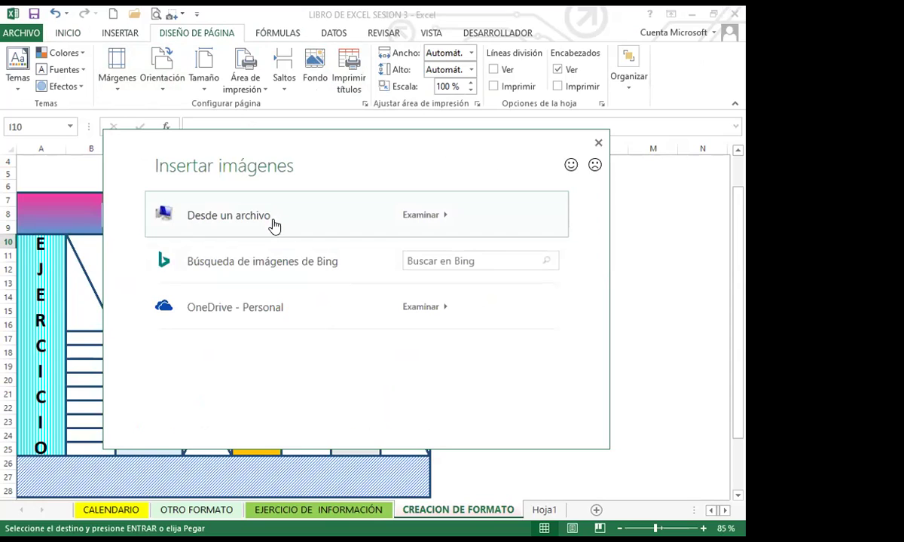
pyautogui.click(419, 260)
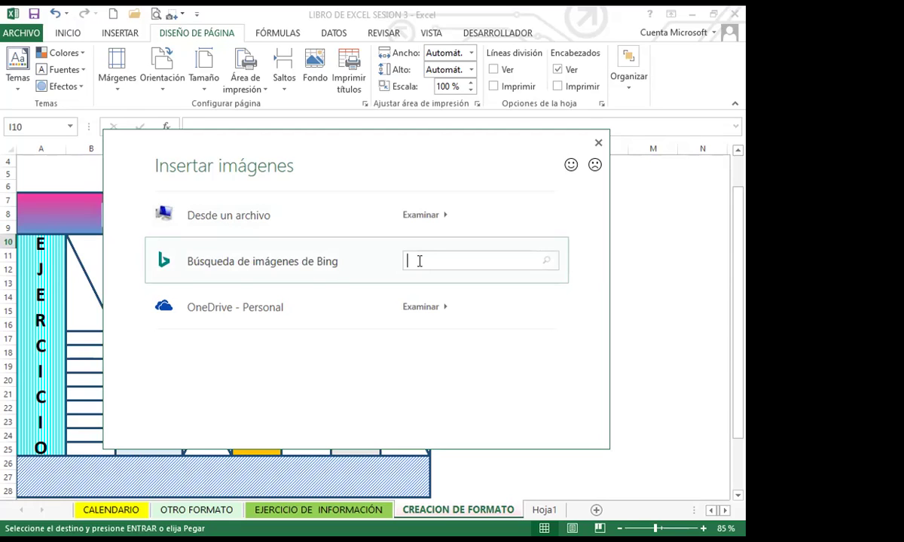
pyautogui.click(544, 261)
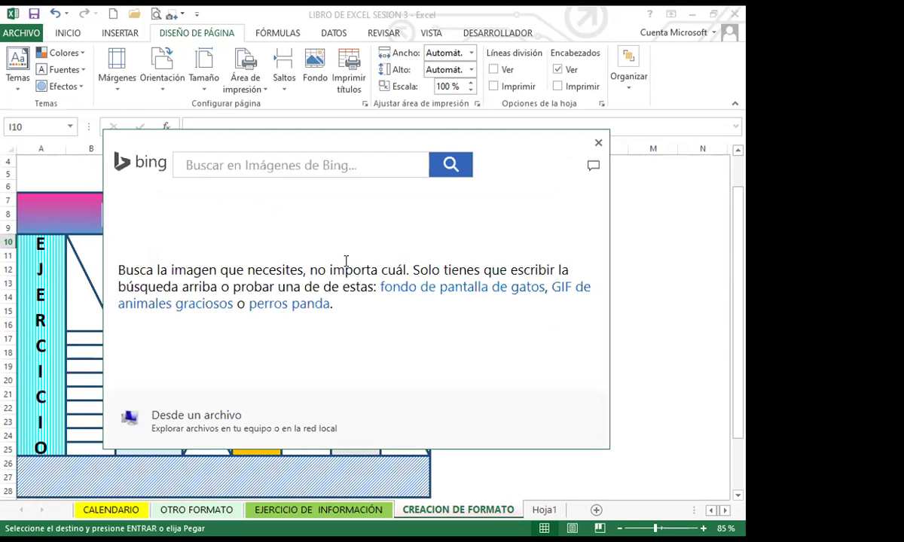
pyautogui.click(316, 168)
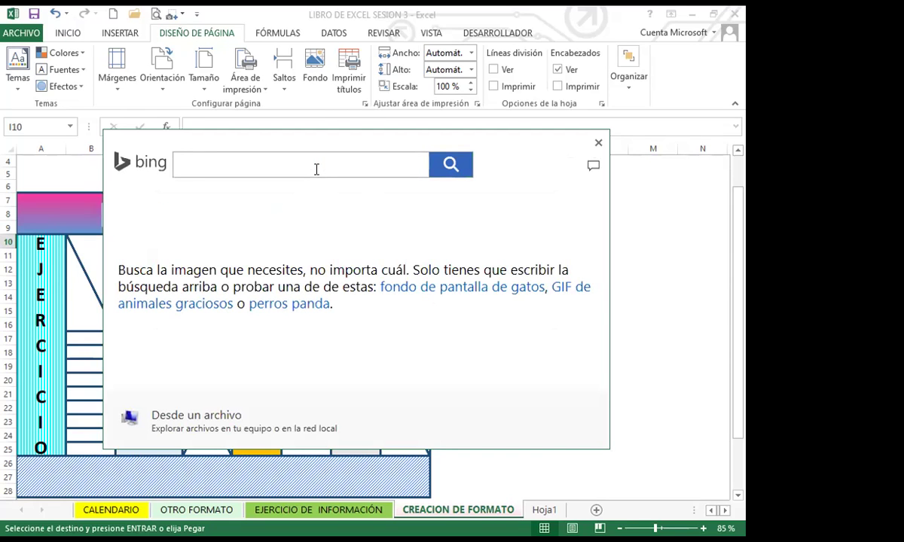
pyautogui.write('PAISAJES')
pyautogui.press('Return')
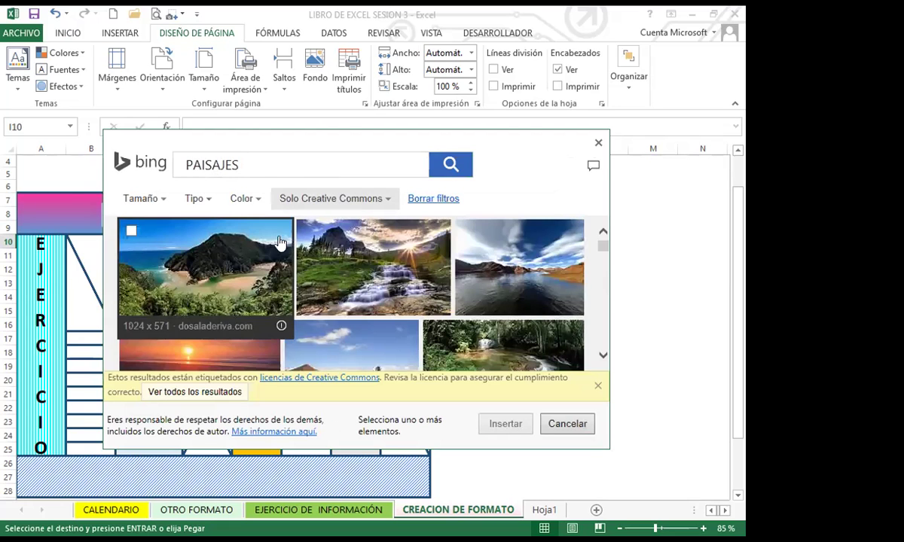
# Insert the picture of the sunset over a stony beach as the sheet background and check how it covers the sheet.
pyautogui.scroll(-2, 201, 307)
pyautogui.click(132, 285)
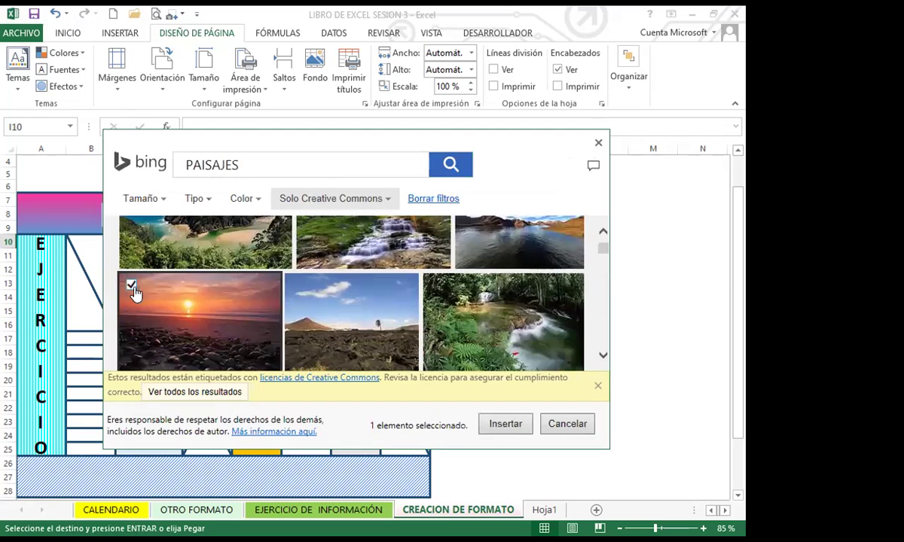
pyautogui.click(504, 423)
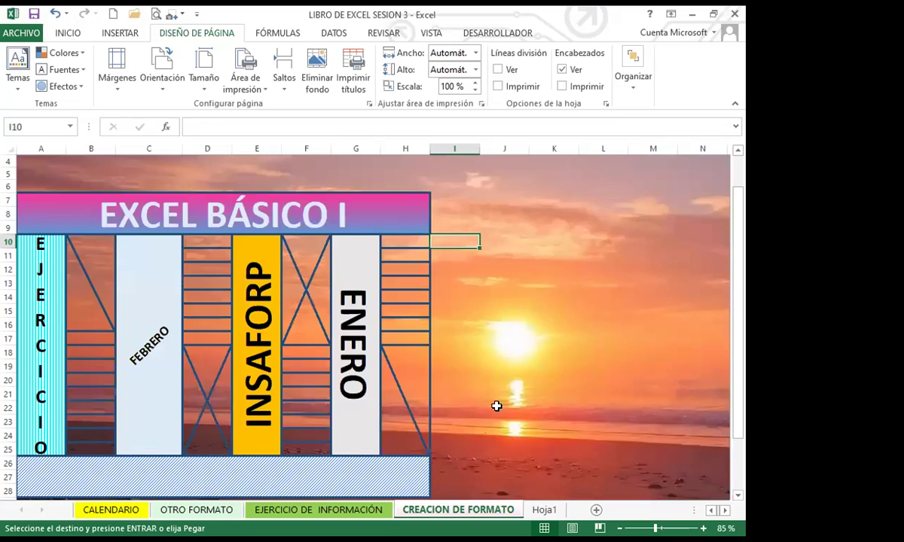
pyautogui.click(490, 333)
pyautogui.scroll(-5, 496, 325)
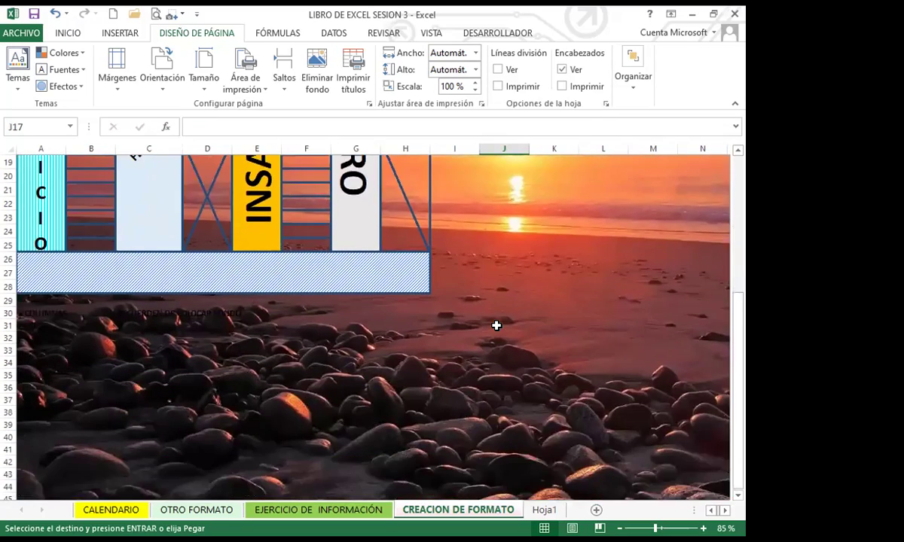
pyautogui.scroll(-8, 496, 325)
pyautogui.scroll(9, 497, 324)
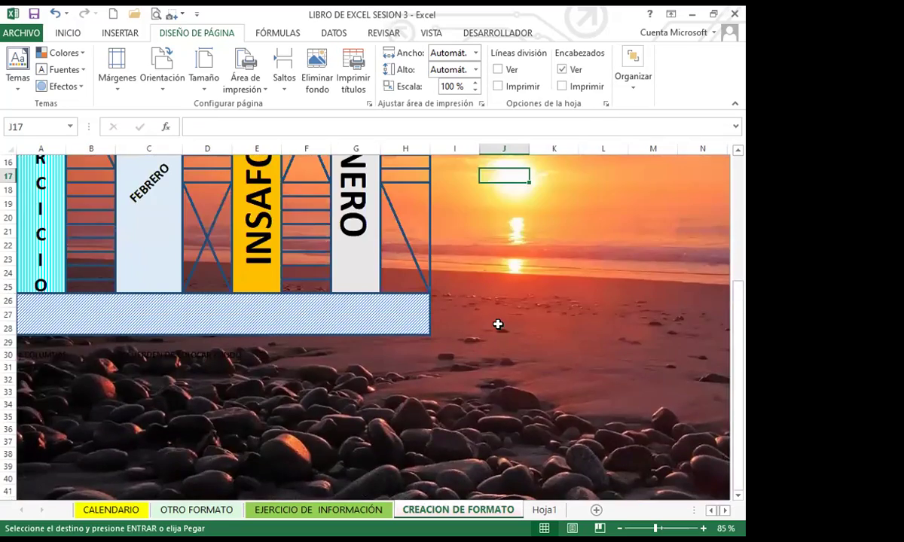
pyautogui.scroll(5, 498, 324)
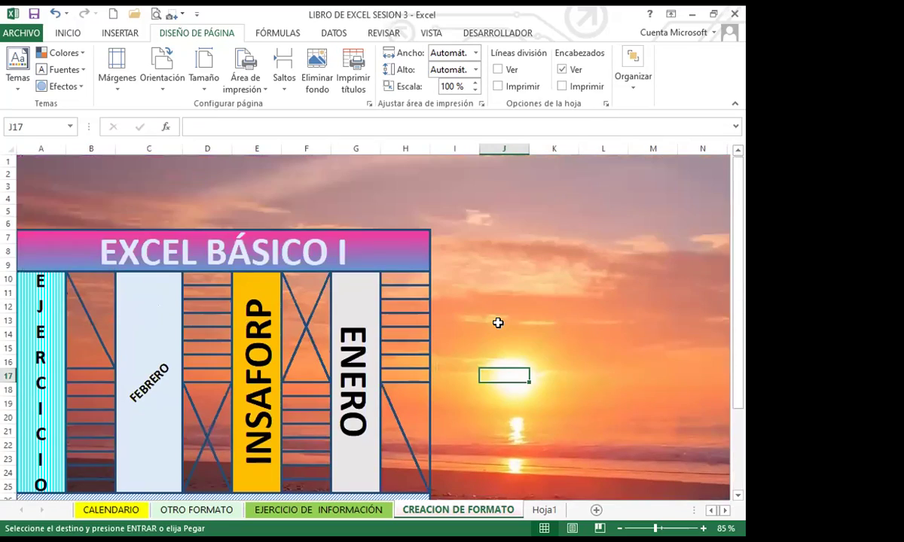
# Copy the whole CREACION DE FORMATO sheet, paste it into a new sheet and check the pasted table.
pyautogui.click(8, 146)
pyautogui.click(57, 30)
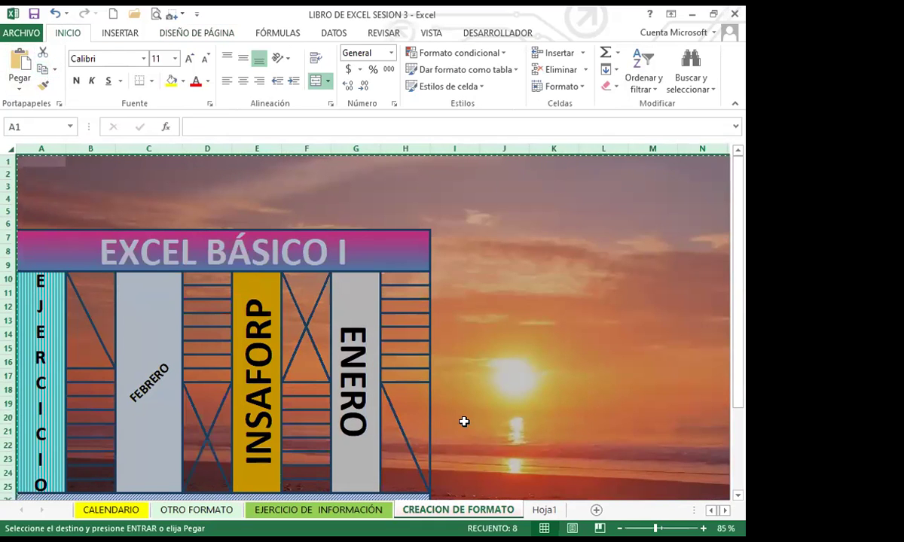
pyautogui.click(596, 509)
pyautogui.click(10, 147)
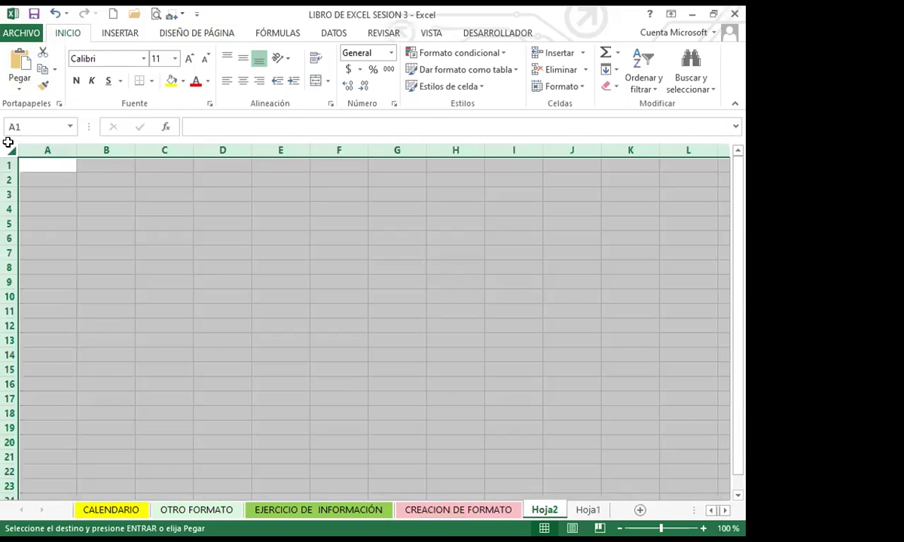
pyautogui.click(20, 61)
pyautogui.click(585, 320)
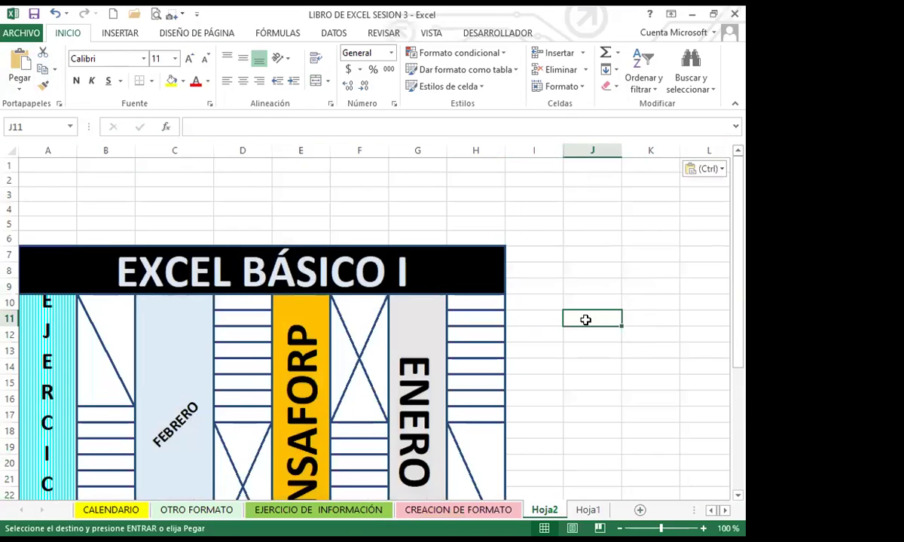
pyautogui.scroll(-4, 549, 341)
pyautogui.scroll(-2, 550, 345)
pyautogui.scroll(4, 550, 345)
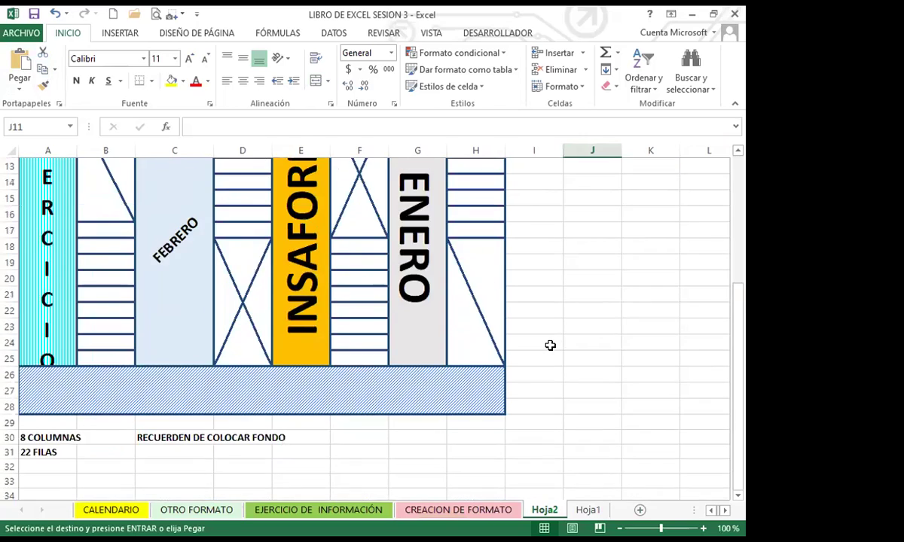
pyautogui.click(340, 257)
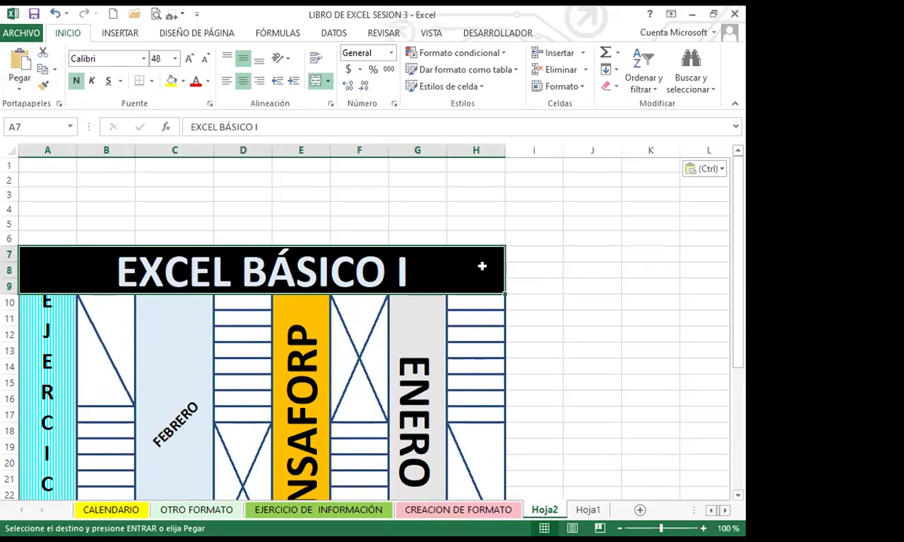
pyautogui.click(527, 272)
pyautogui.scroll(-7, 314, 262)
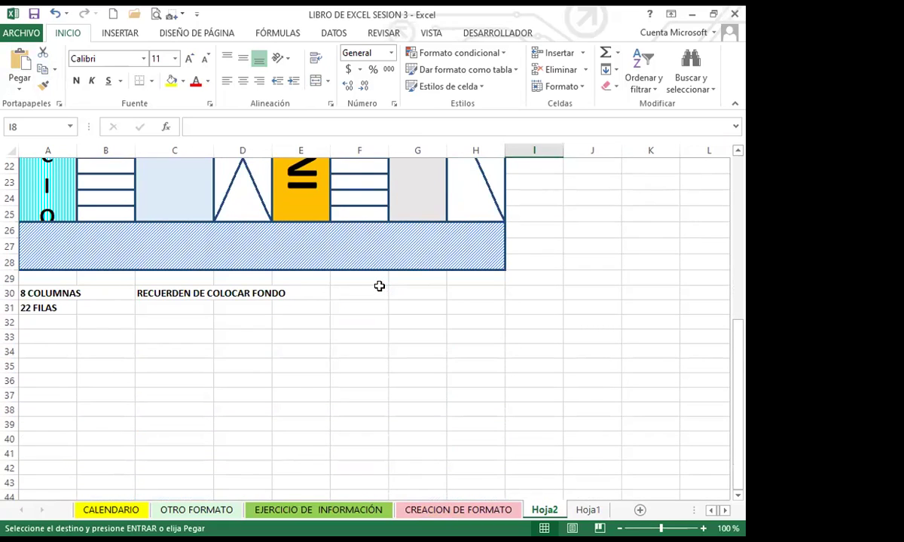
# Delete the Hoja1 sheet from the workbook.
pyautogui.click(588, 510)
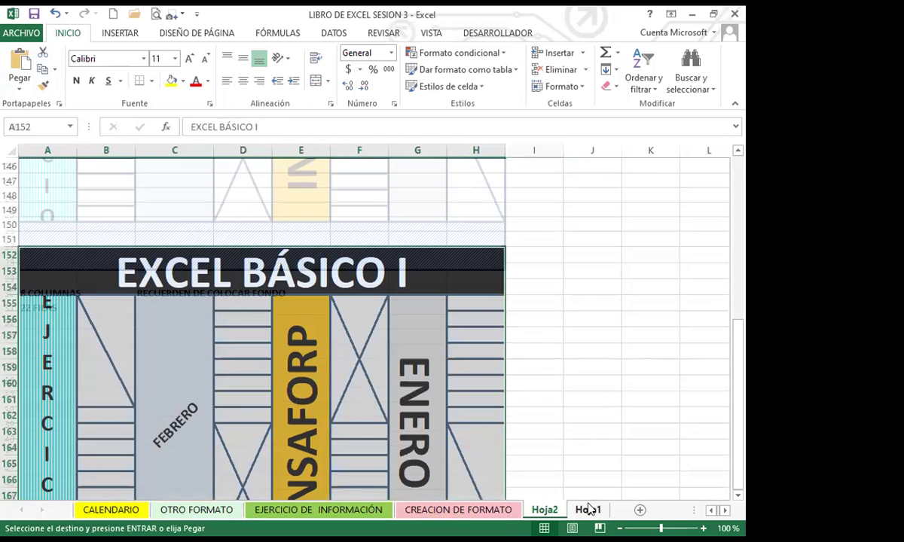
pyautogui.rightClick(588, 510)
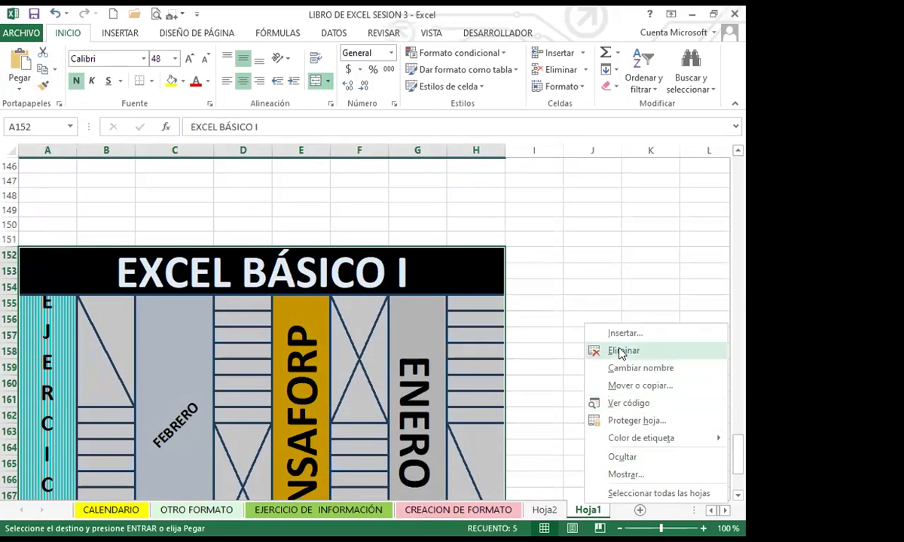
pyautogui.press('Return')
# Return to the CREACION DE FORMATO sheet and examine the EXCEL BÁSICO I table against its background picture.
pyautogui.click(428, 511)
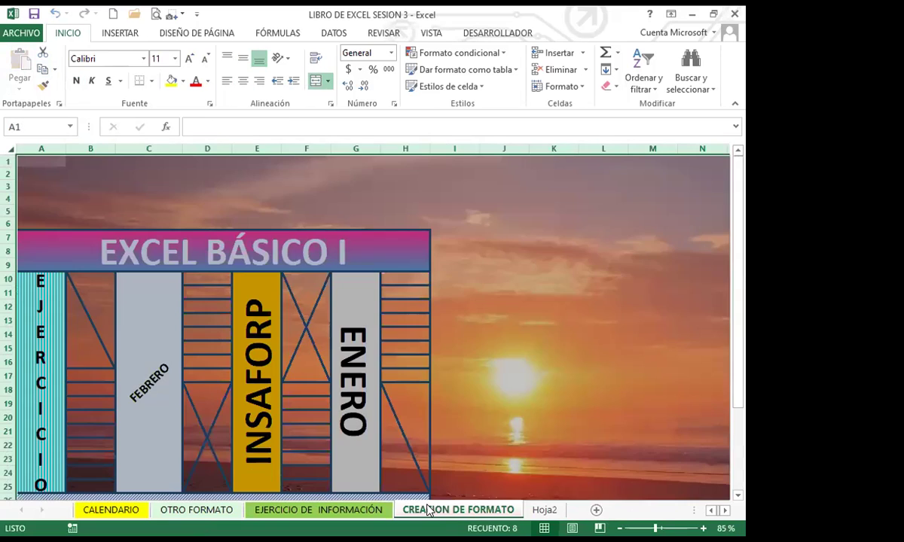
pyautogui.click(497, 339)
pyautogui.scroll(-3, 497, 338)
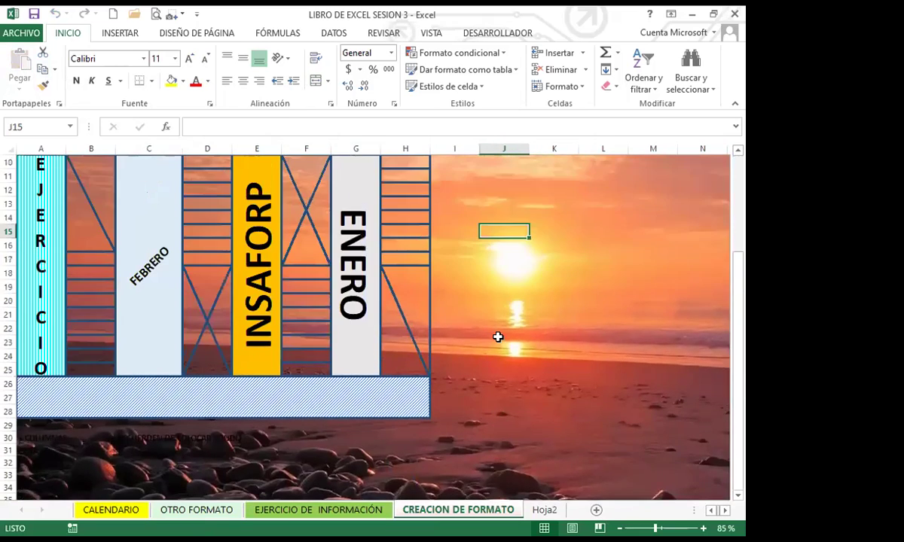
pyautogui.scroll(3, 497, 338)
pyautogui.click(343, 233)
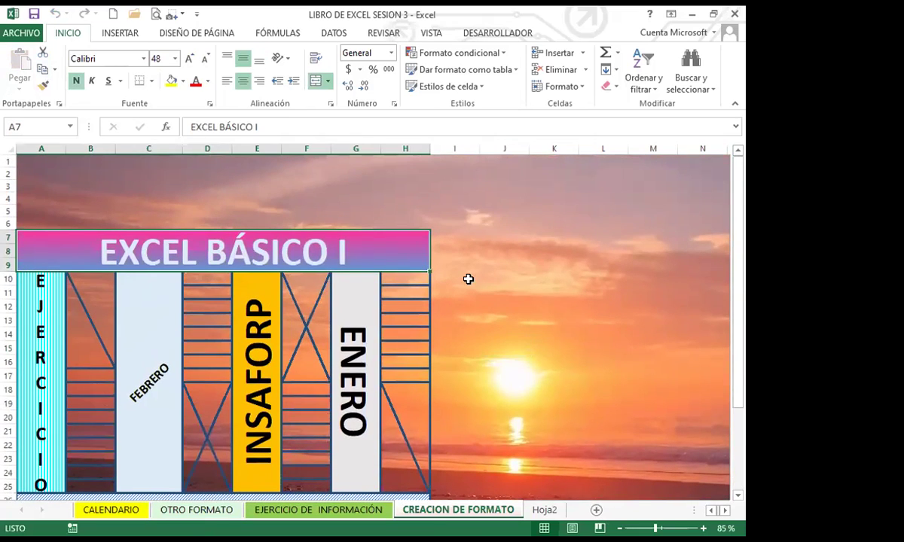
pyautogui.scroll(-1, 460, 279)
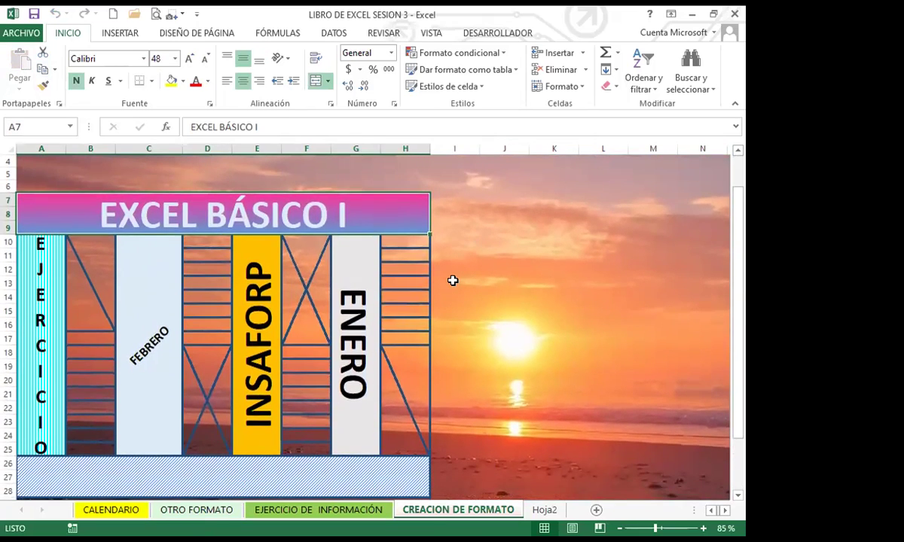
pyautogui.scroll(-3, 416, 308)
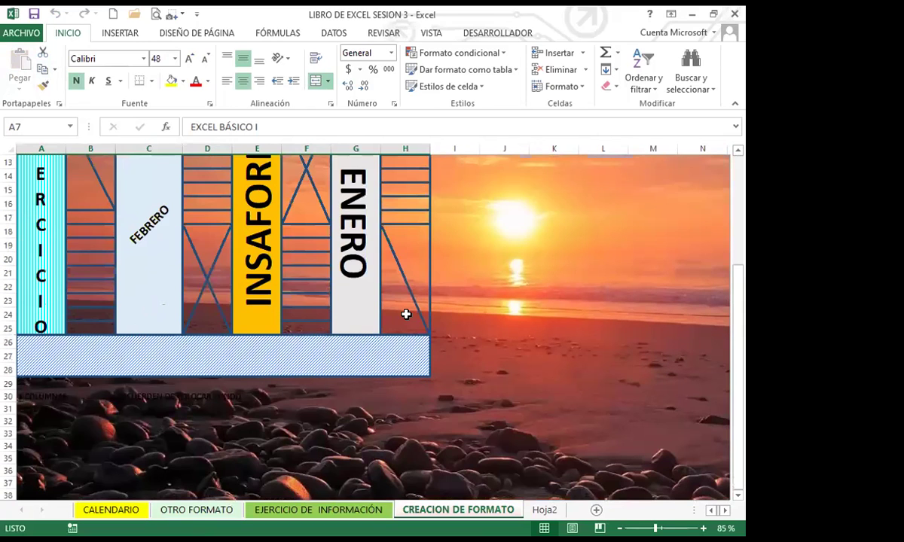
pyautogui.click(501, 341)
pyautogui.scroll(3, 546, 306)
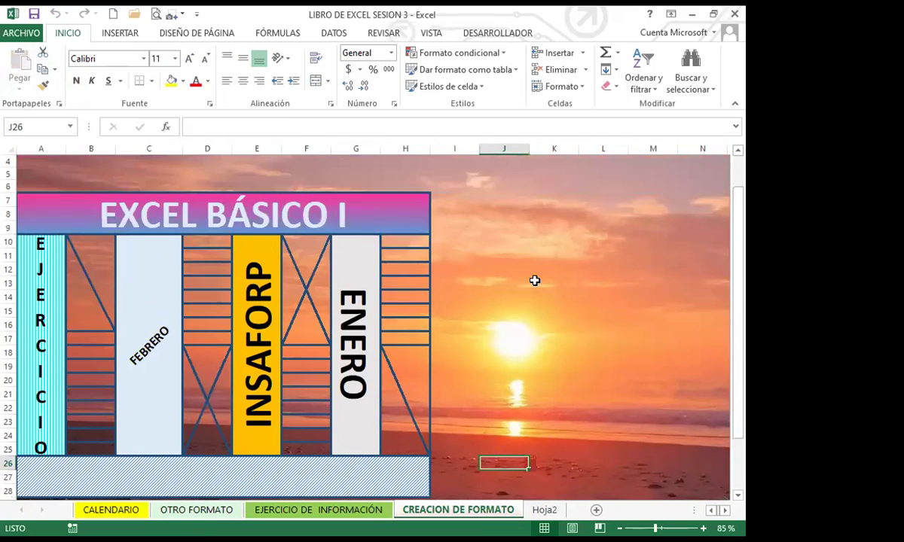
pyautogui.scroll(1, 535, 280)
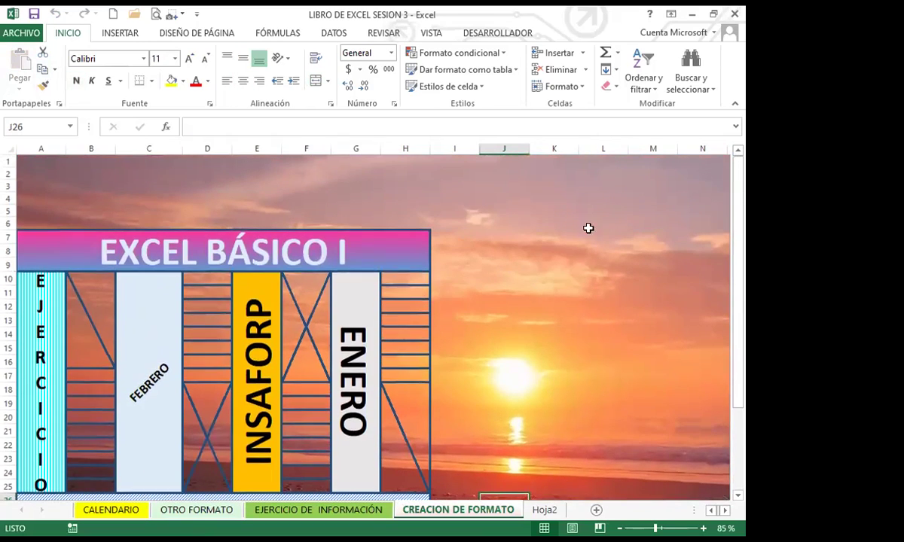
pyautogui.click(496, 305)
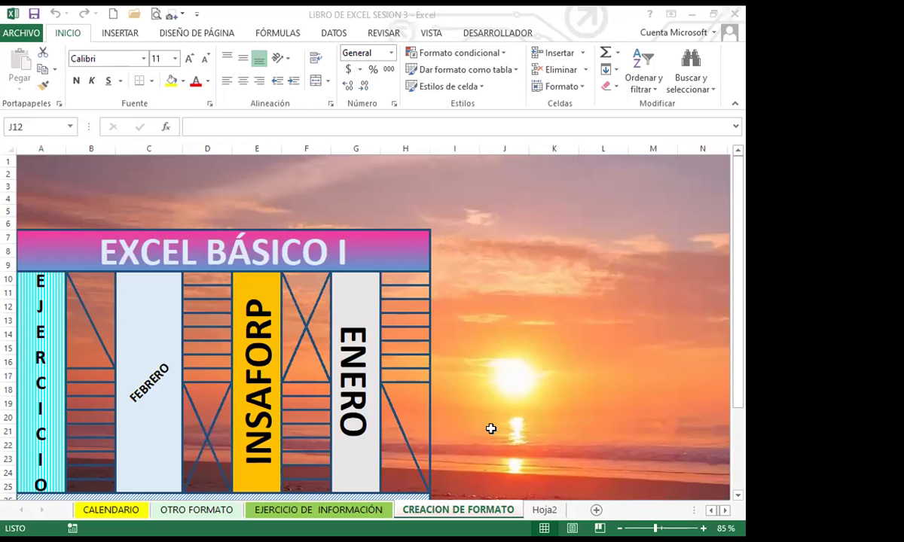
pyautogui.click(521, 311)
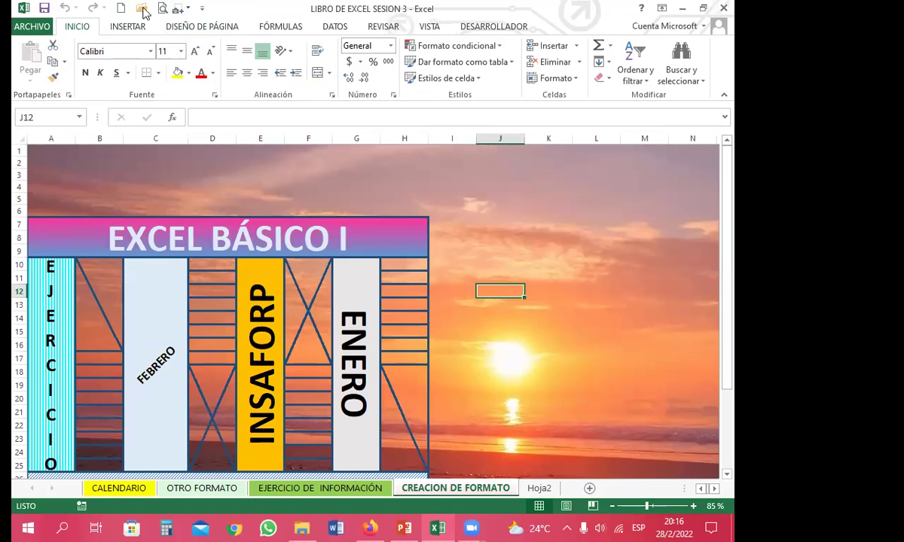
# Create a blank workbook and save it in the SESION 3 folder, replacing the existing workbook named after a person.
pyautogui.click(121, 9)
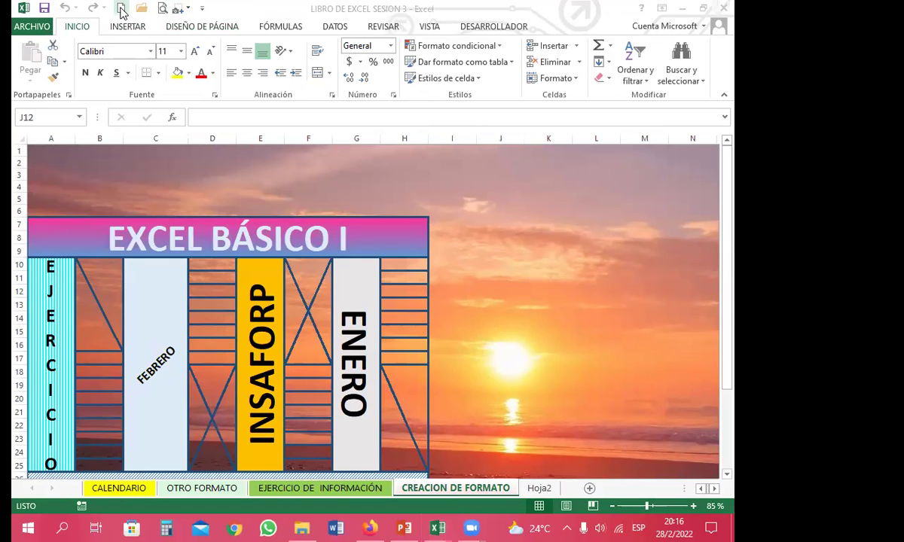
pyautogui.click(32, 26)
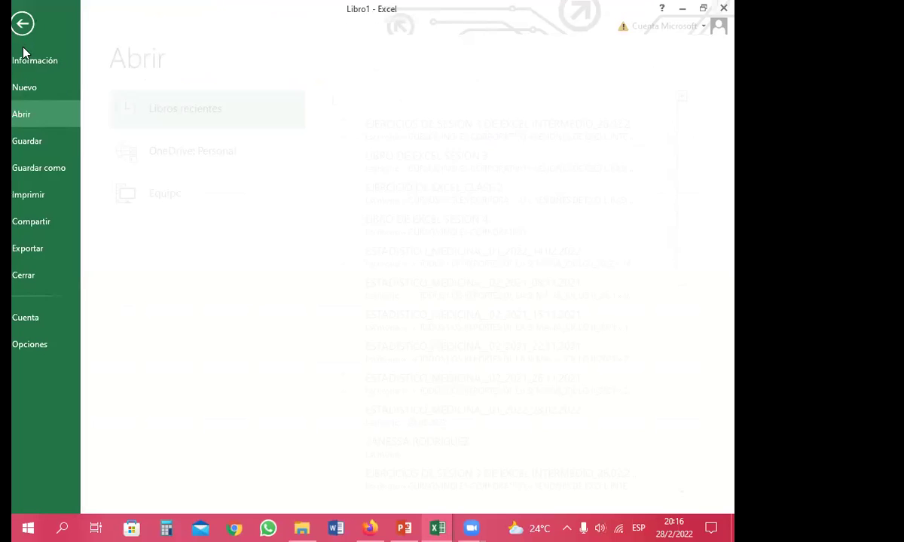
pyautogui.click(52, 169)
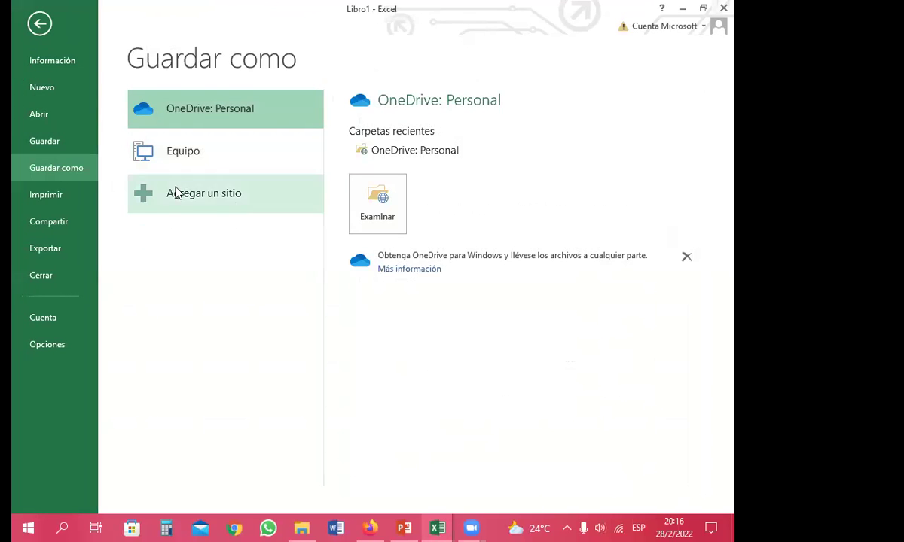
pyautogui.click(177, 156)
pyautogui.click(376, 156)
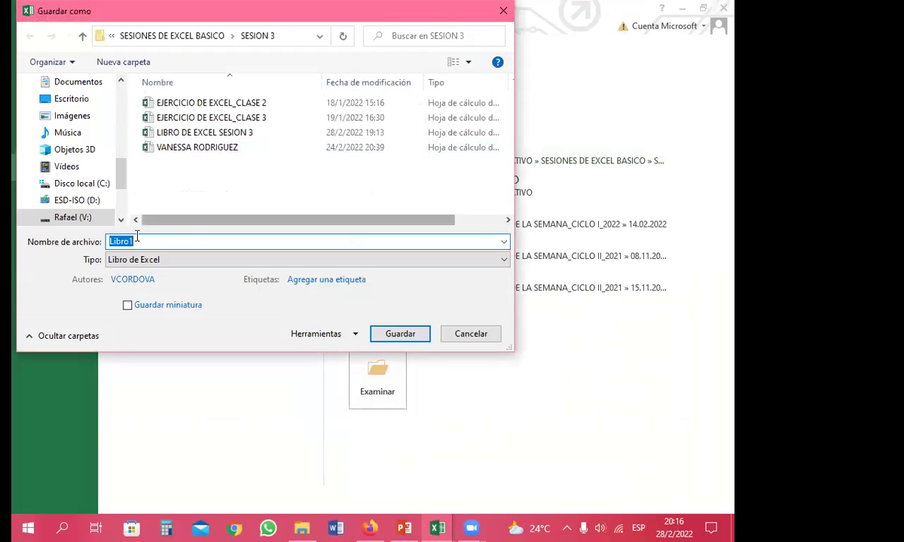
pyautogui.click(195, 148)
pyautogui.click(400, 333)
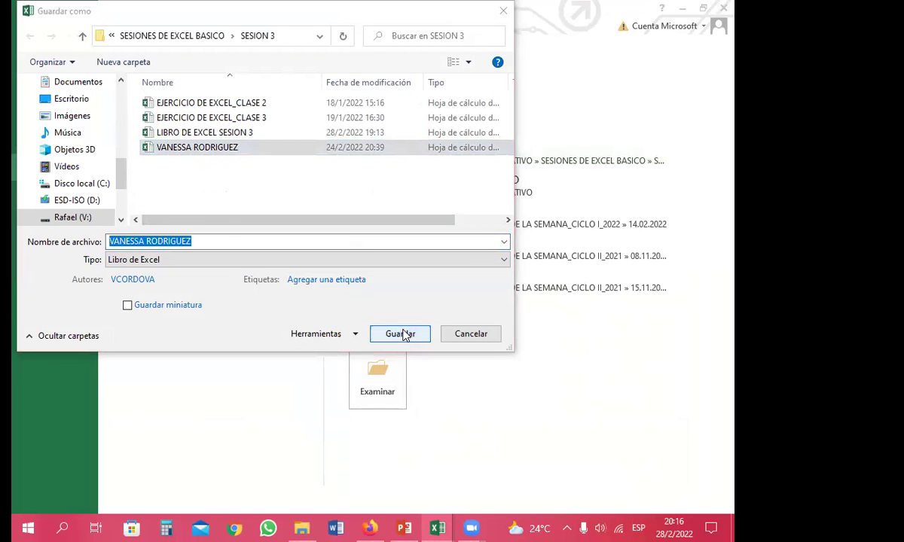
pyautogui.click(415, 269)
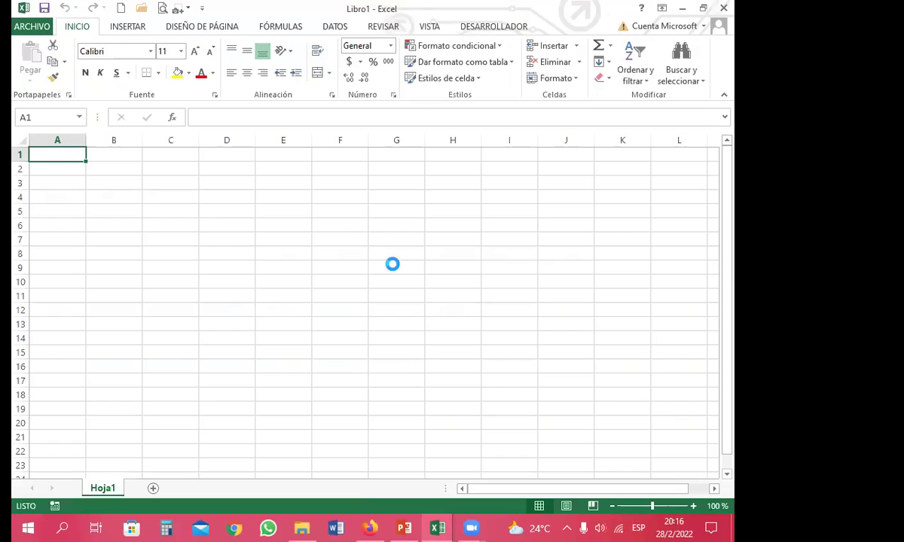
# Return to the LIBRO DE EXCEL SESION 3 workbook and activate its CREACION DE FORMATO sheet.
pyautogui.click(216, 214)
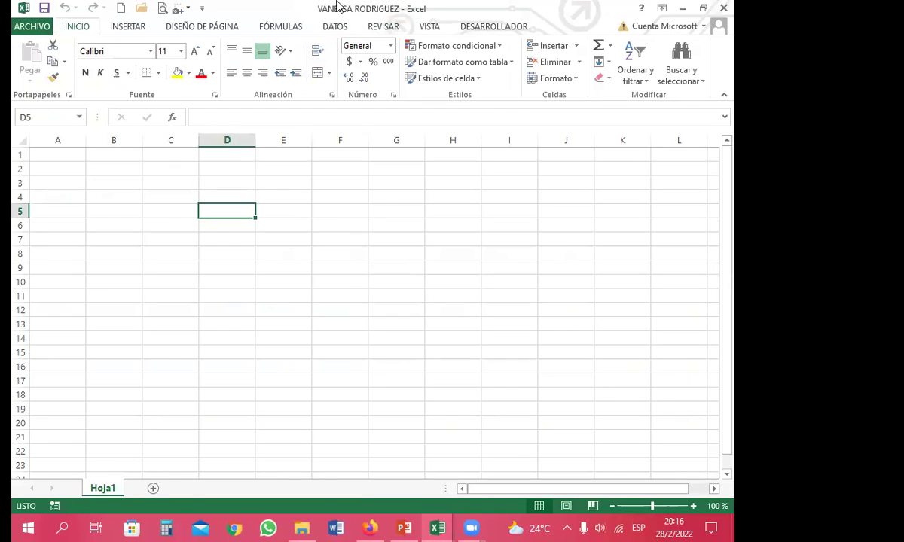
pyautogui.click(399, 240)
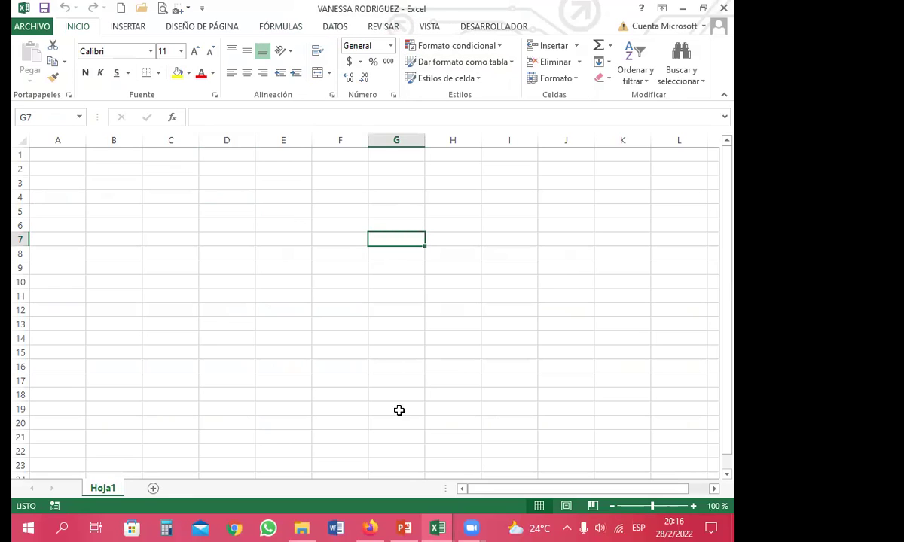
pyautogui.click(437, 528)
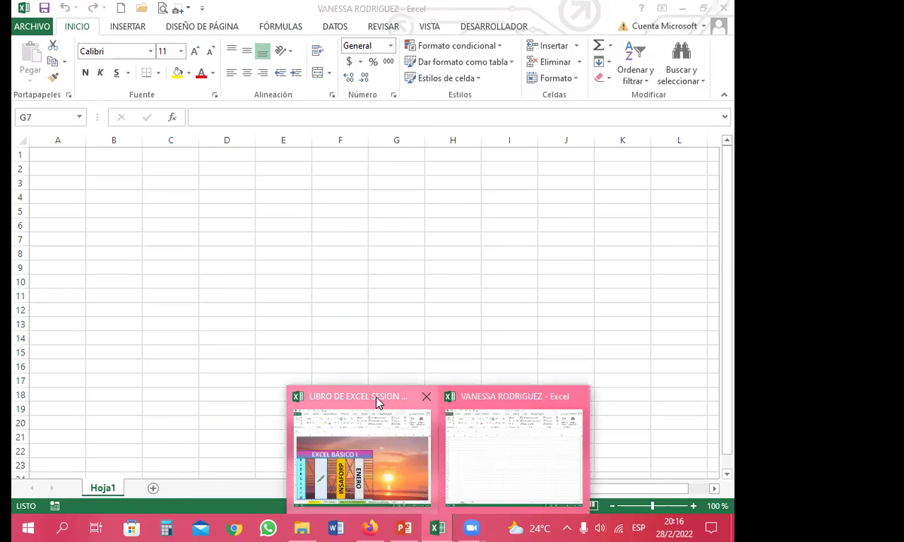
pyautogui.click(375, 403)
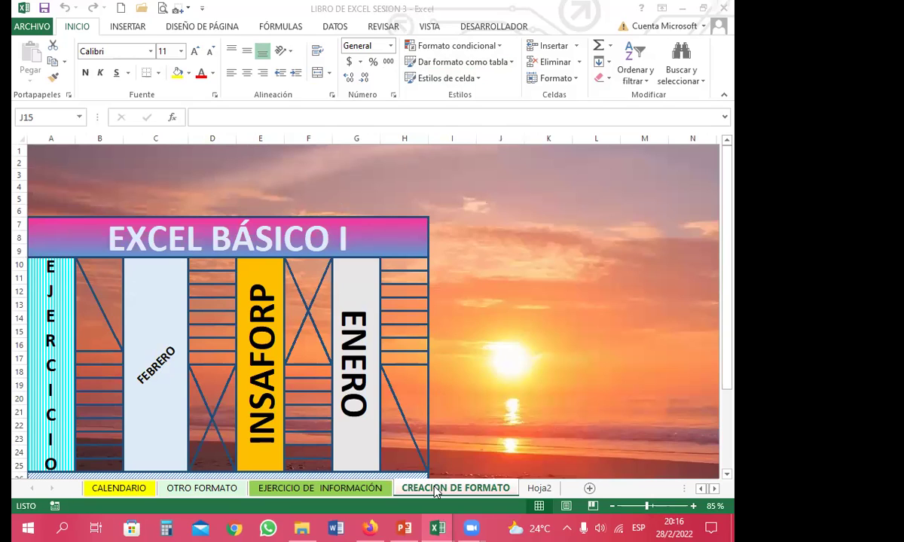
pyautogui.click(436, 492)
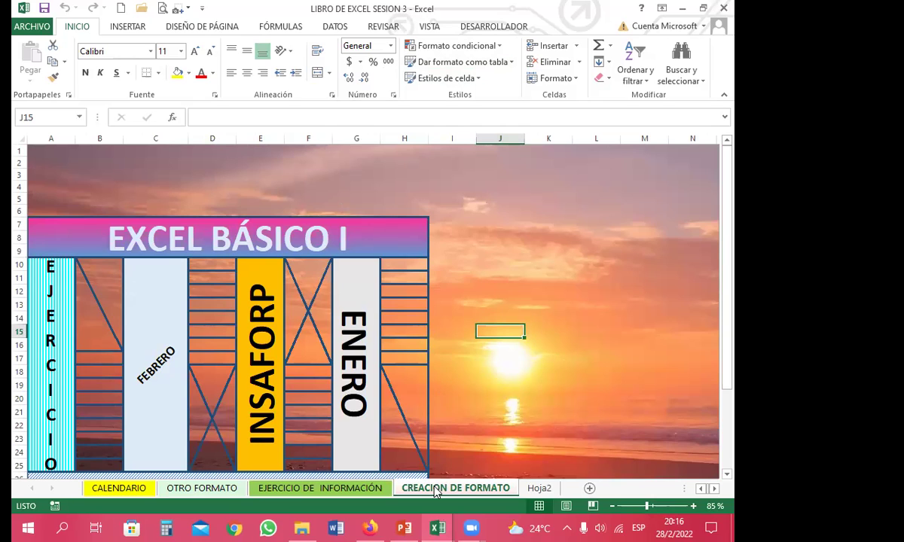
# Copy the CREACION DE FORMATO sheet to the end of the new workbook named after a person, creating a copy.
pyautogui.rightClick(435, 493)
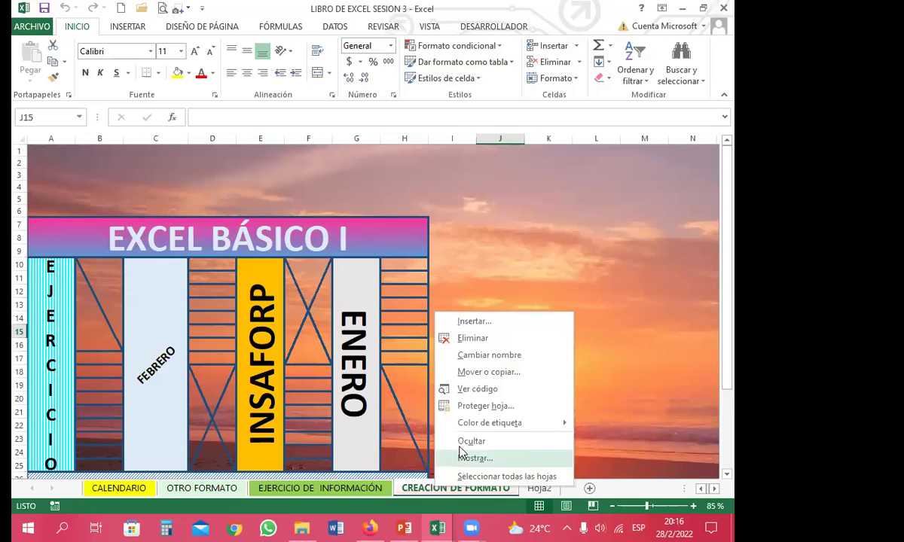
pyautogui.click(475, 373)
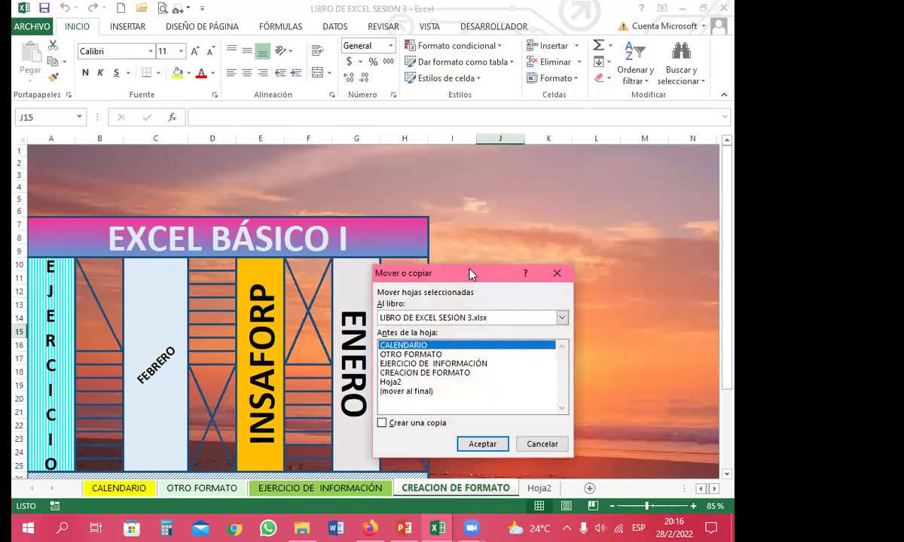
pyautogui.moveTo(472, 274); pyautogui.dragTo(381, 208)
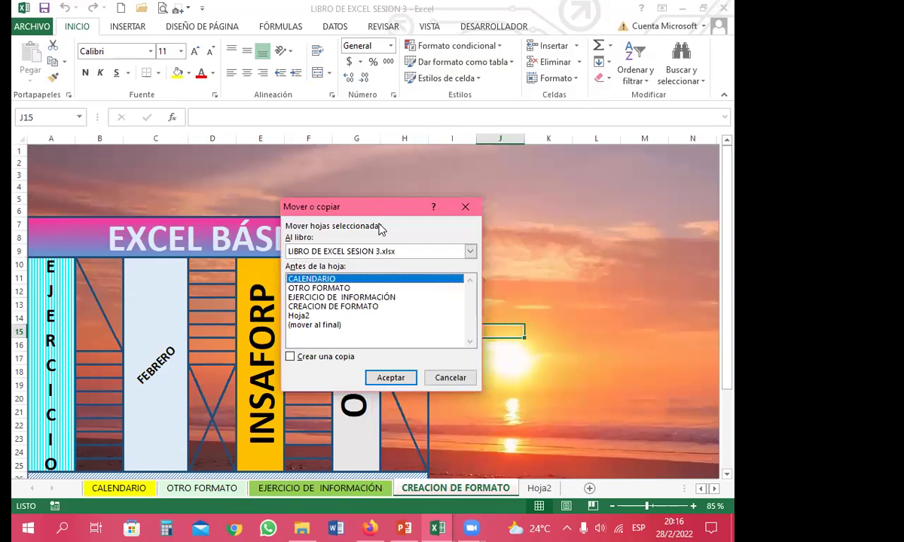
pyautogui.click(466, 251)
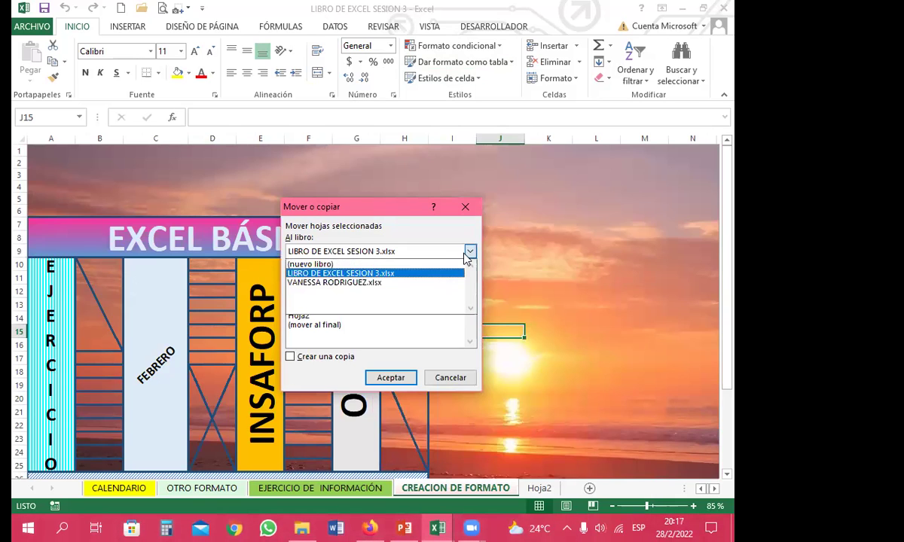
pyautogui.click(337, 283)
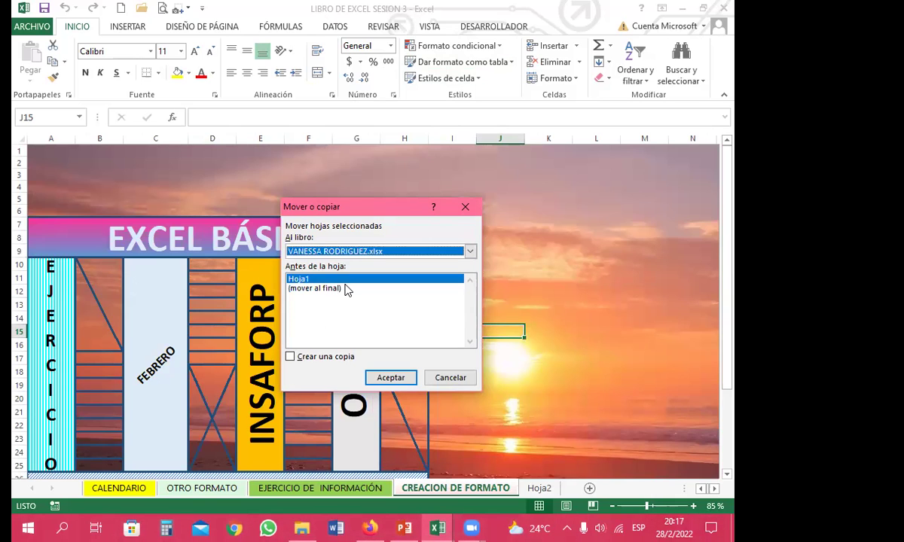
pyautogui.click(290, 357)
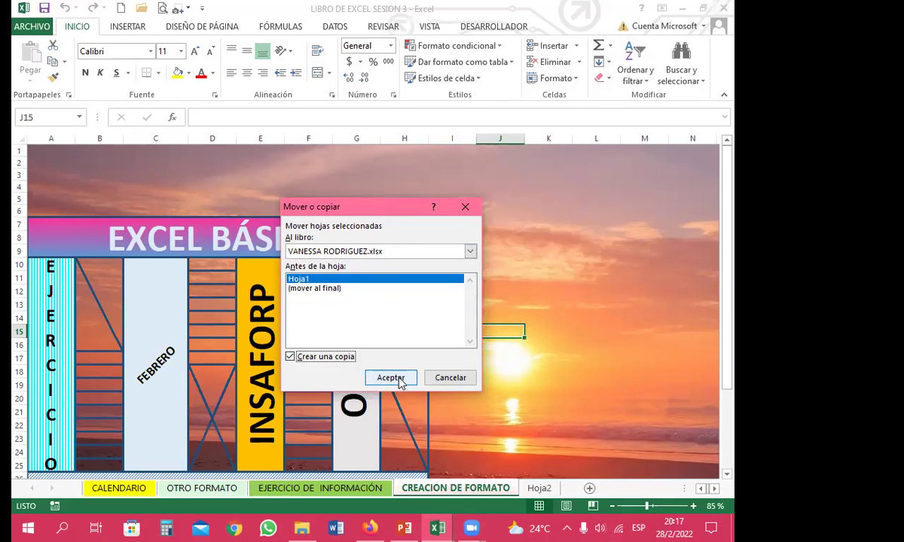
pyautogui.click(320, 289)
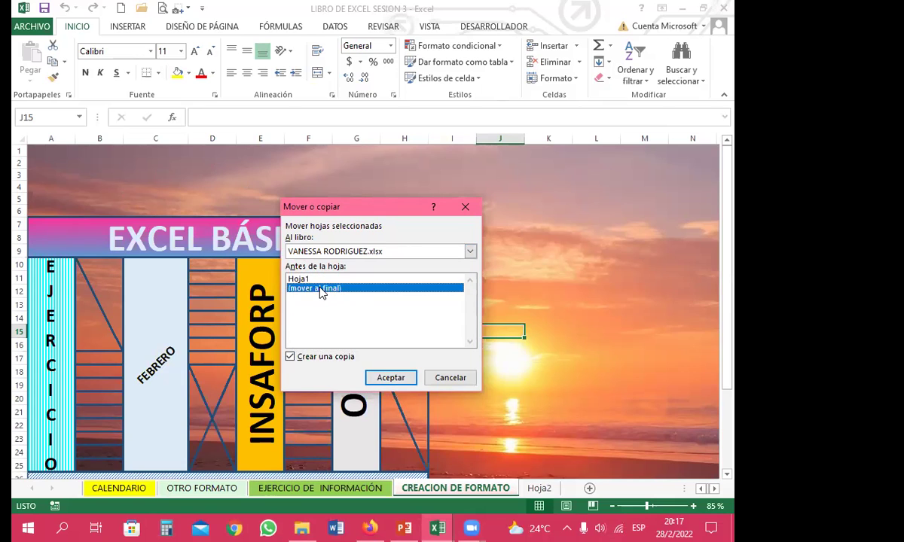
pyautogui.click(400, 379)
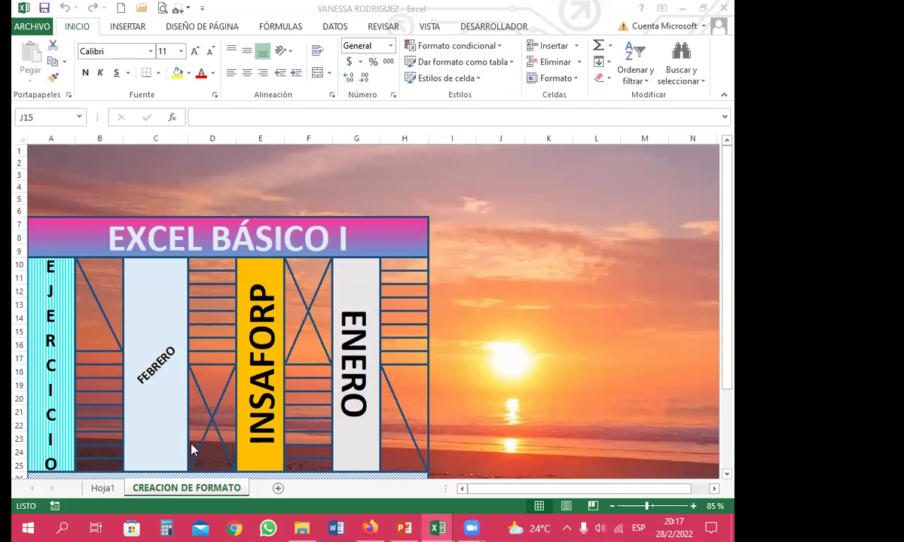
# Check Hoja1 and the copied CREACION DE FORMATO sheet in the destination workbook.
pyautogui.click(106, 488)
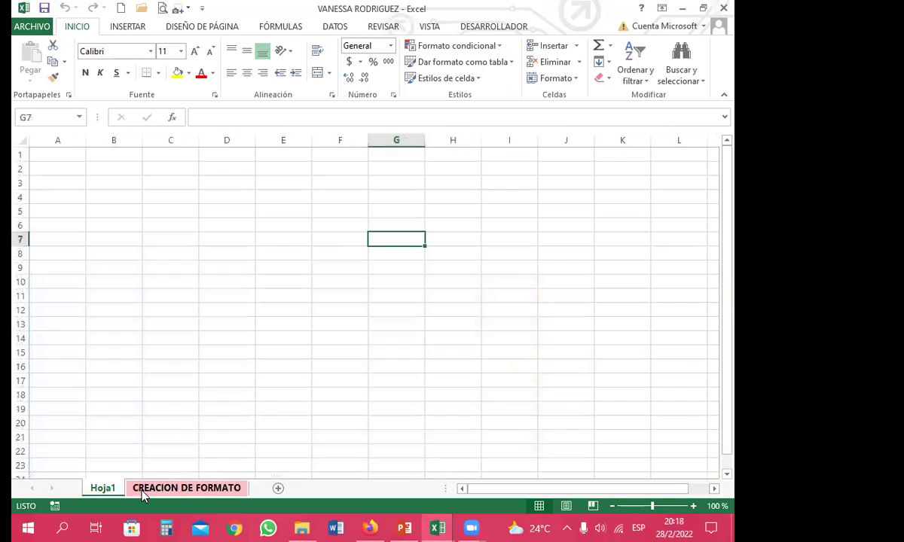
pyautogui.click(188, 489)
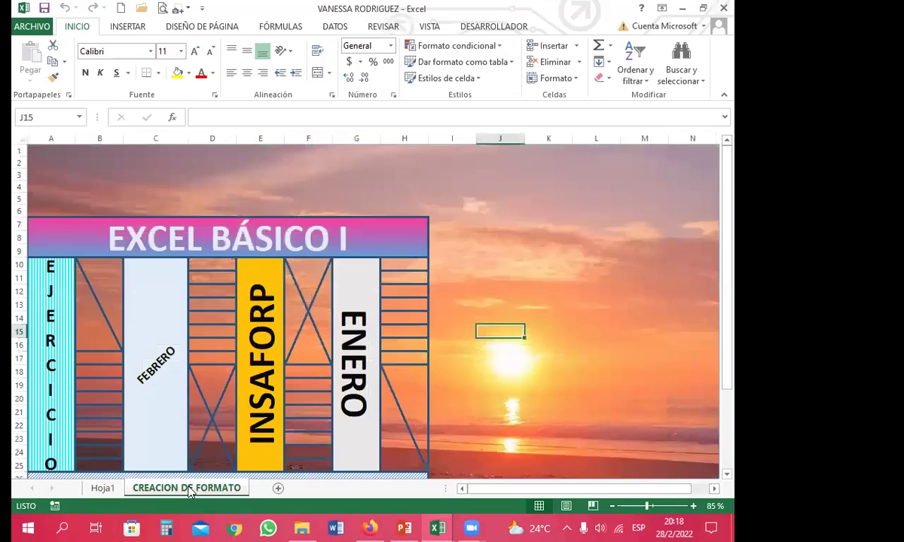
pyautogui.click(513, 295)
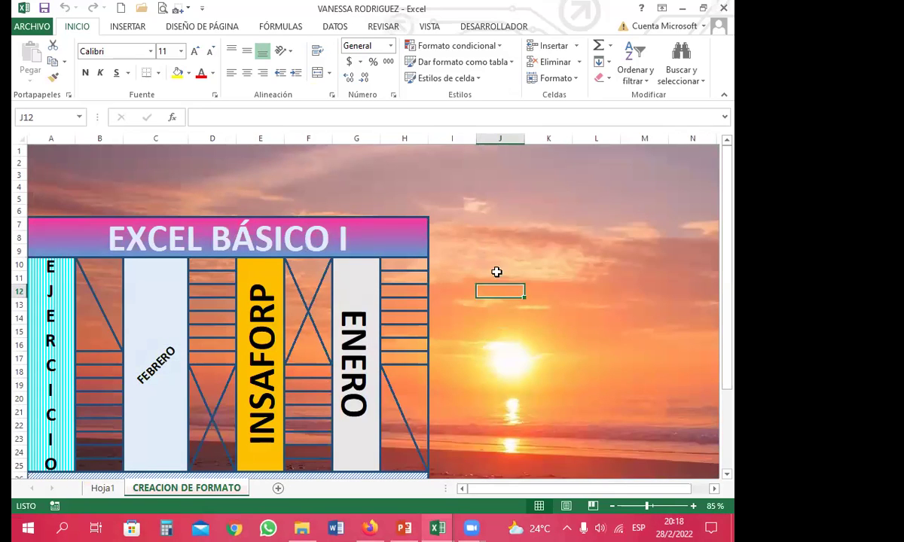
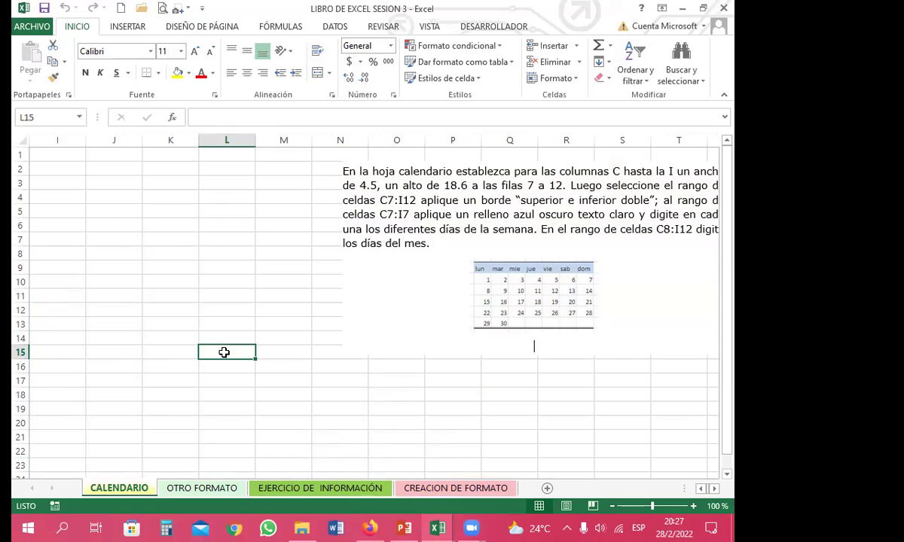
# Widen column L and raise row 1's height slightly by hand, with the CALENDARIO instructions picture moved out to column P.
pyautogui.moveTo(256, 141)
pyautogui.mouseDown()
pyautogui.moveTo(212, 141)
pyautogui.moveTo(299, 143)
pyautogui.moveTo(211, 139)
pyautogui.moveTo(277, 138)
pyautogui.moveTo(226, 140)
pyautogui.moveTo(260, 141)
pyautogui.mouseUp()
pyautogui.click(228, 156)
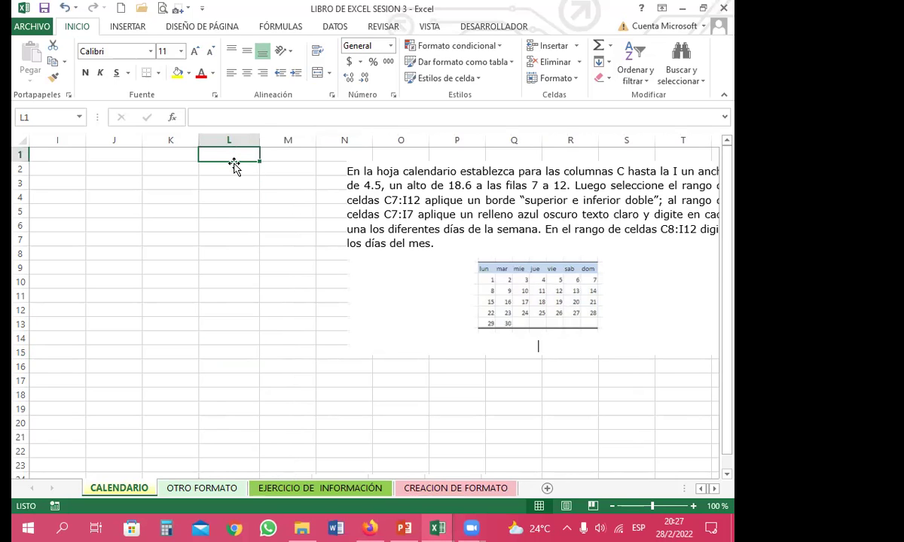
pyautogui.moveTo(350, 197); pyautogui.dragTo(482, 223)
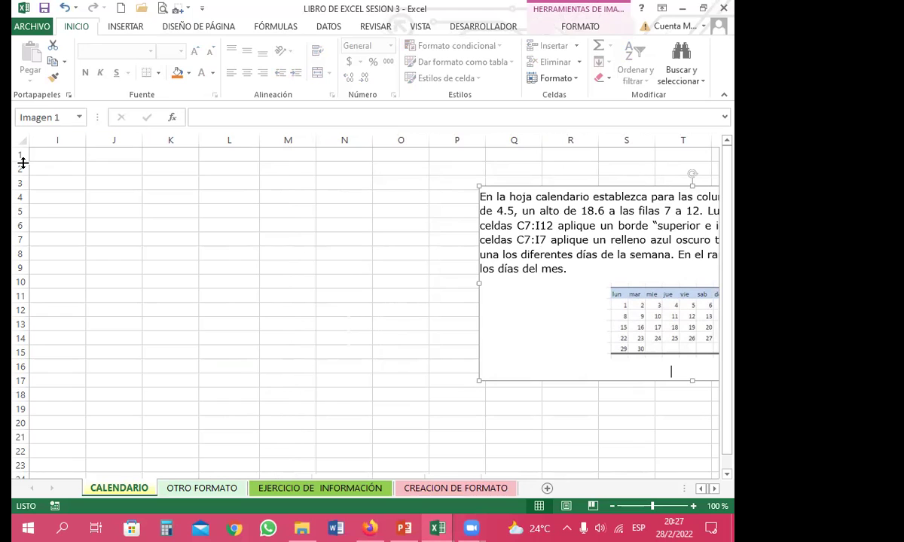
pyautogui.moveTo(22, 163)
pyautogui.mouseDown()
pyautogui.moveTo(22, 200)
pyautogui.moveTo(29, 157)
pyautogui.moveTo(22, 166)
pyautogui.mouseUp()
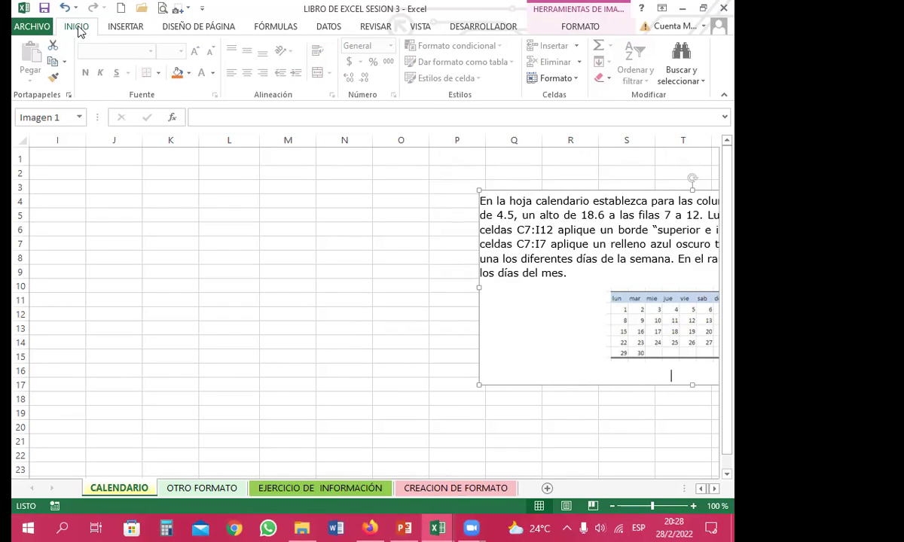
# Examine the cell size options and the row height setting for cell L2 without changing anything.
pyautogui.click(576, 78)
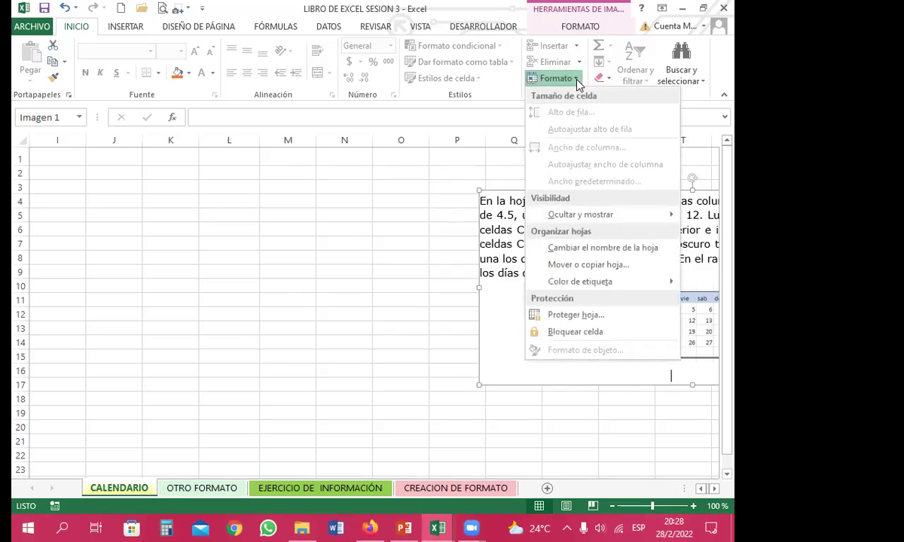
pyautogui.click(215, 171)
pyautogui.click(218, 172)
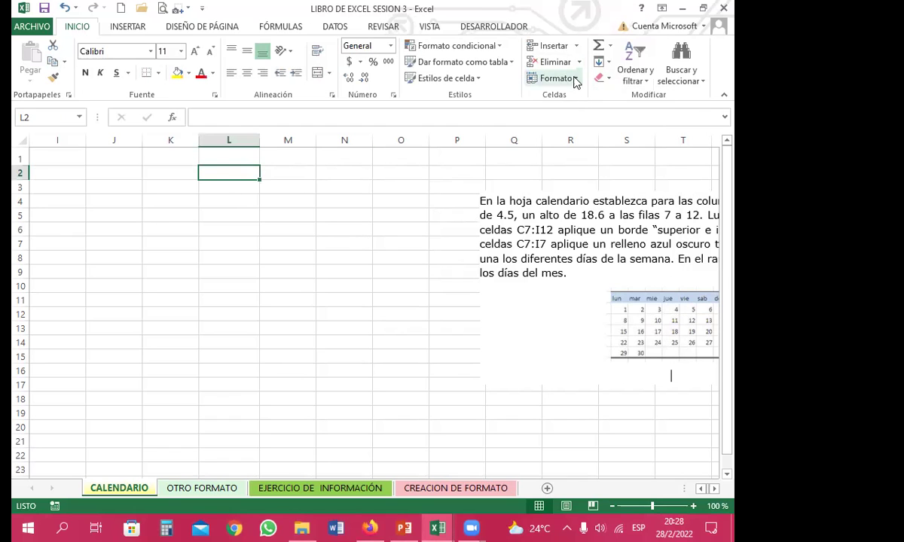
pyautogui.click(565, 79)
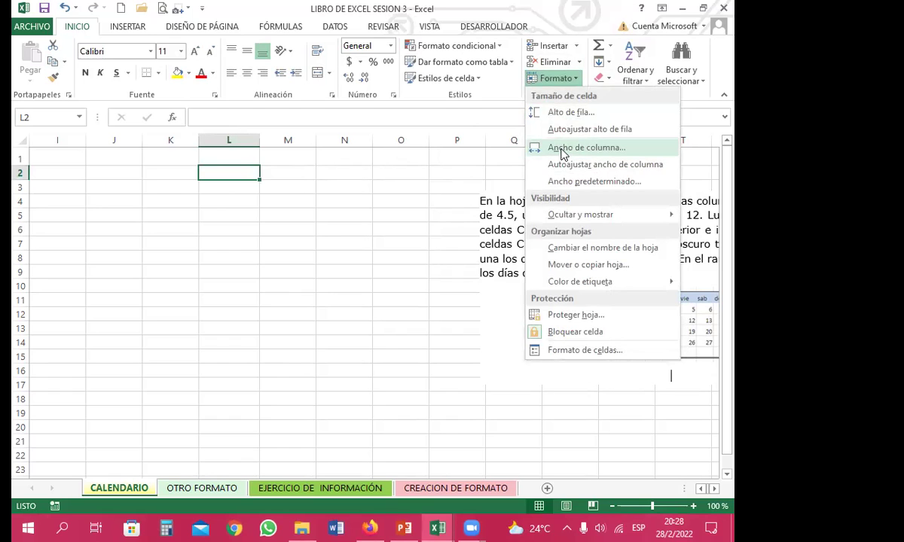
pyautogui.click(566, 113)
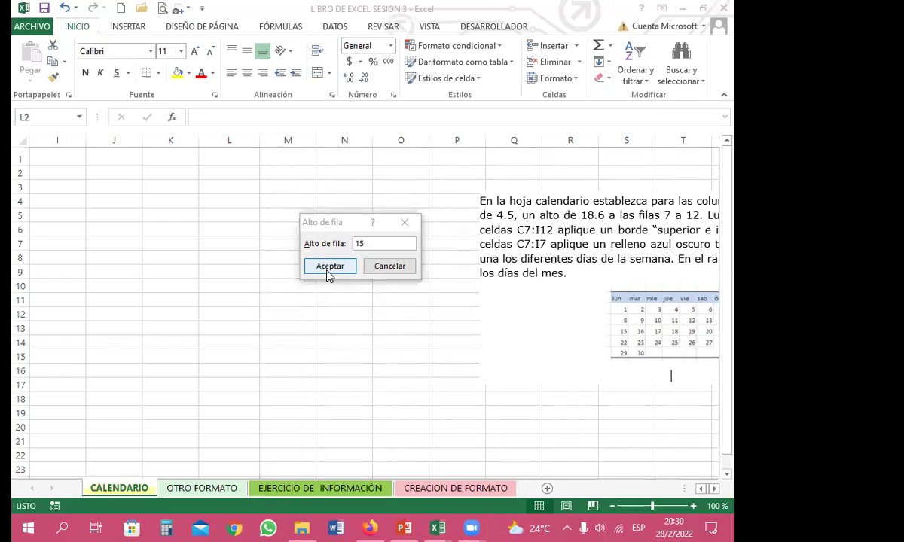
pyautogui.click(291, 332)
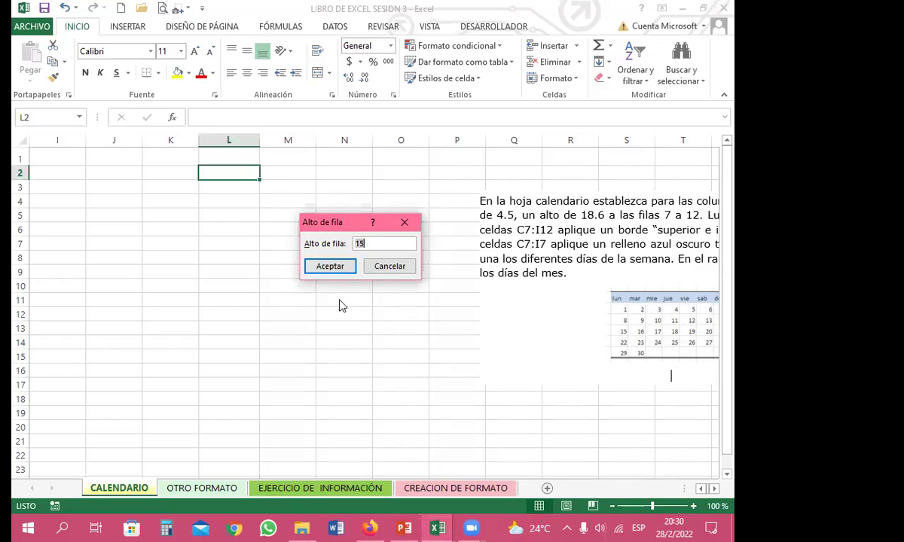
pyautogui.click(404, 222)
pyautogui.click(318, 300)
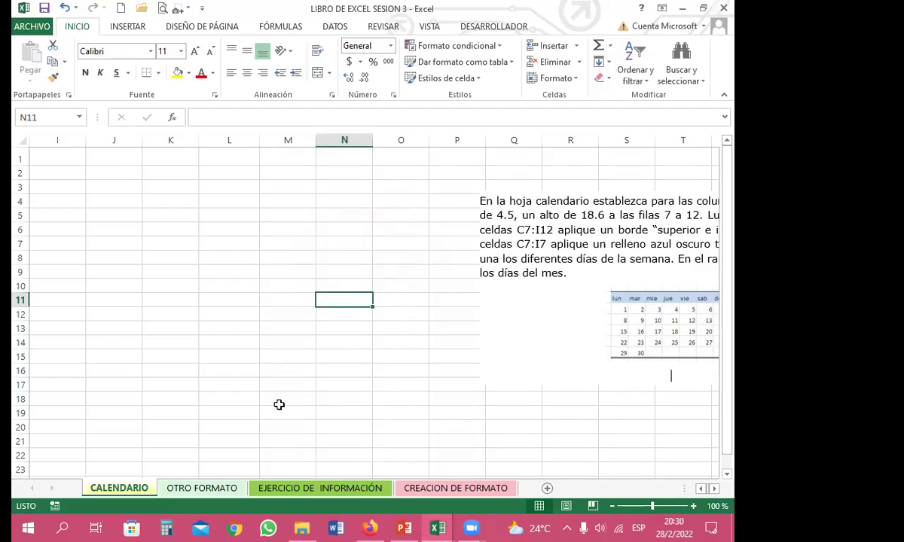
pyautogui.click(292, 341)
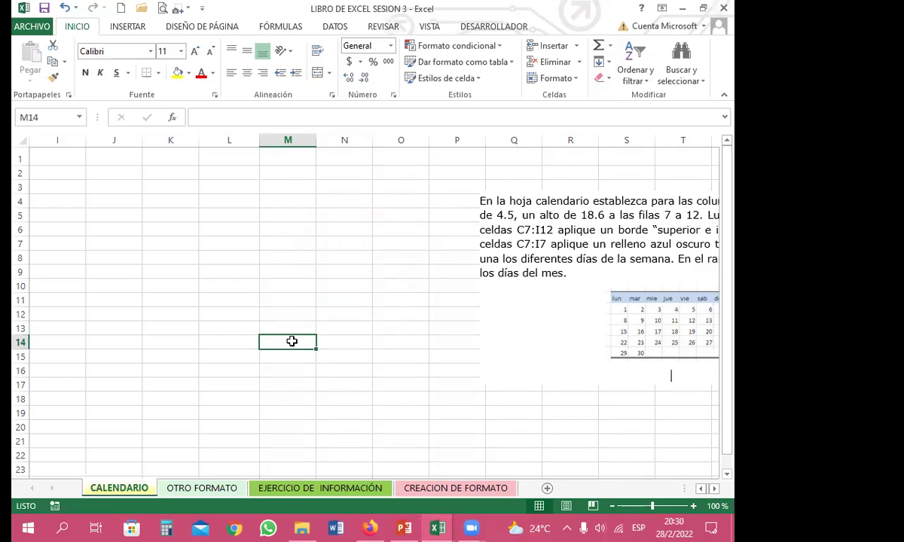
pyautogui.click(276, 297)
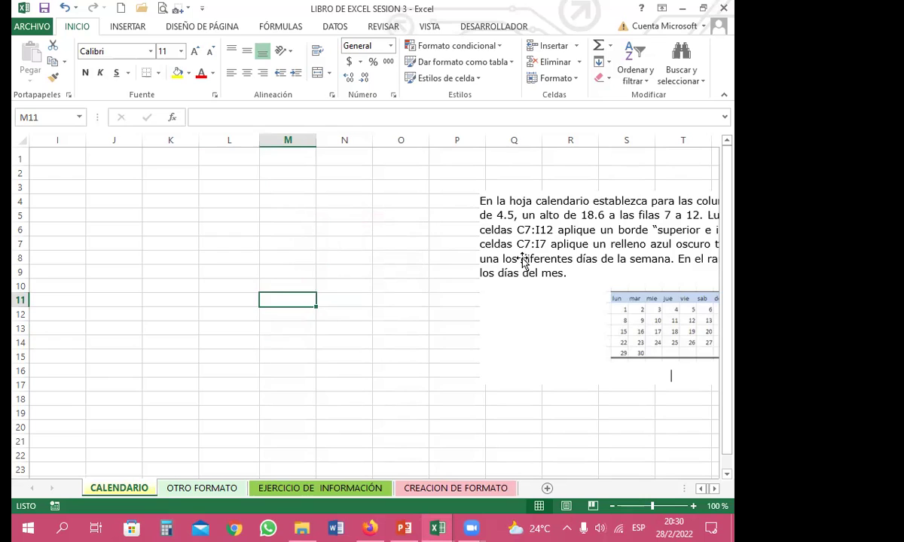
# Move the calendar instructions picture so that it starts around cell J9, then deselect it.
pyautogui.moveTo(649, 270); pyautogui.dragTo(292, 343)
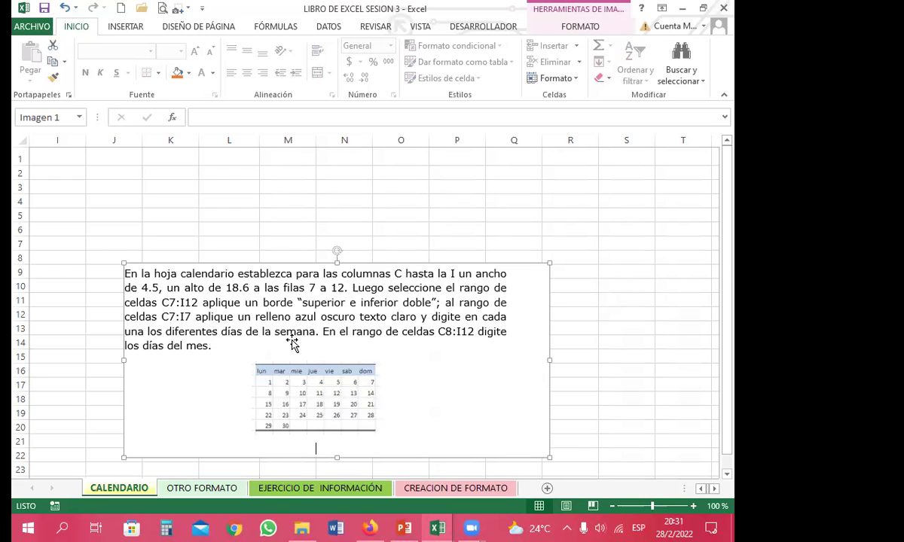
pyautogui.moveTo(292, 343); pyautogui.dragTo(692, 322)
pyautogui.press('Escape')
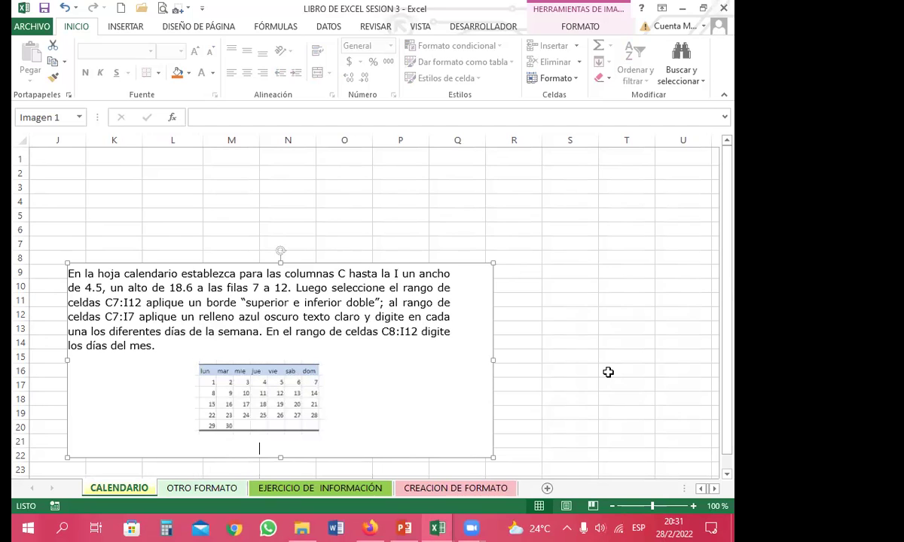
pyautogui.click(572, 345)
# Set the width of columns C through I on the CALENDARIO sheet to 4.5.
pyautogui.click(46, 196)
pyautogui.press('Left')
pyautogui.press('Left')
pyautogui.press('Left')
pyautogui.press('Left')
pyautogui.press('Left')
pyautogui.press('Left')
pyautogui.press('Left')
pyautogui.press('Left')
pyautogui.press('Left')
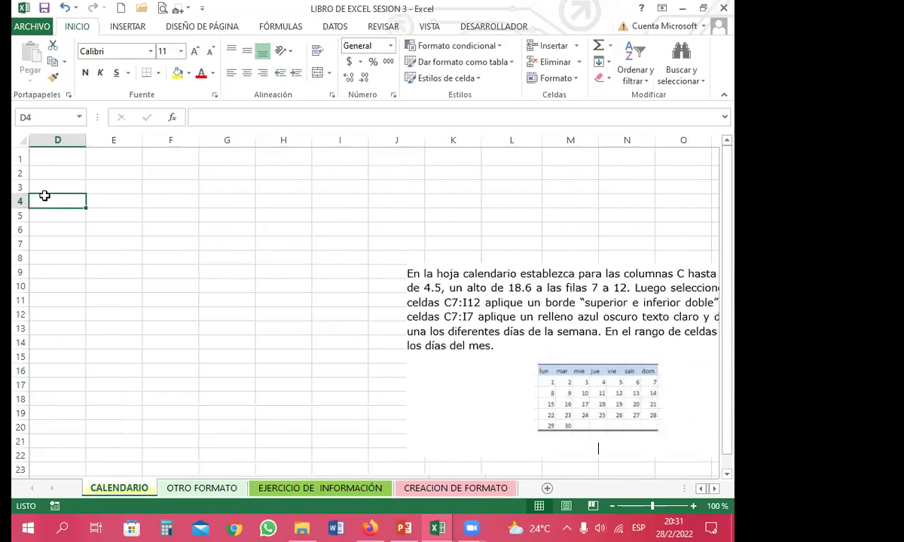
pyautogui.moveTo(170, 140); pyautogui.dragTo(523, 167)
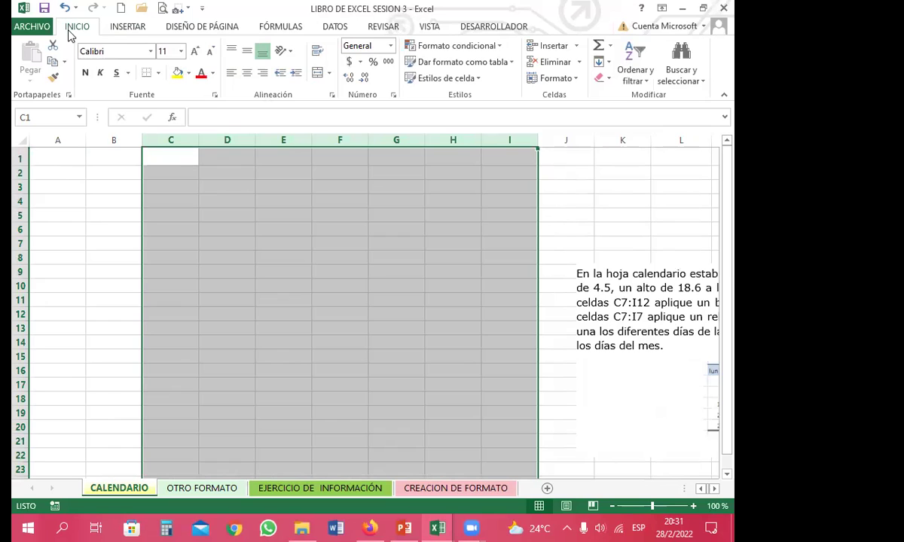
pyautogui.click(574, 78)
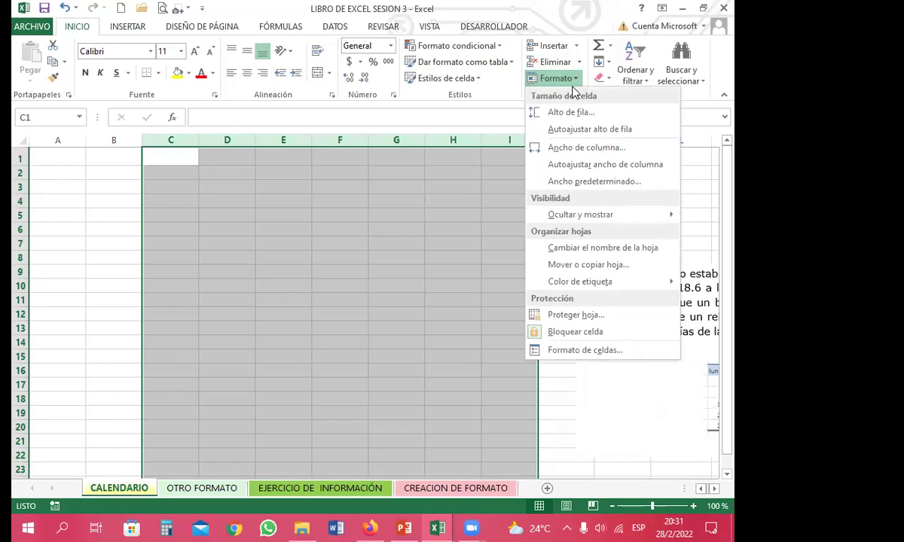
pyautogui.click(531, 147)
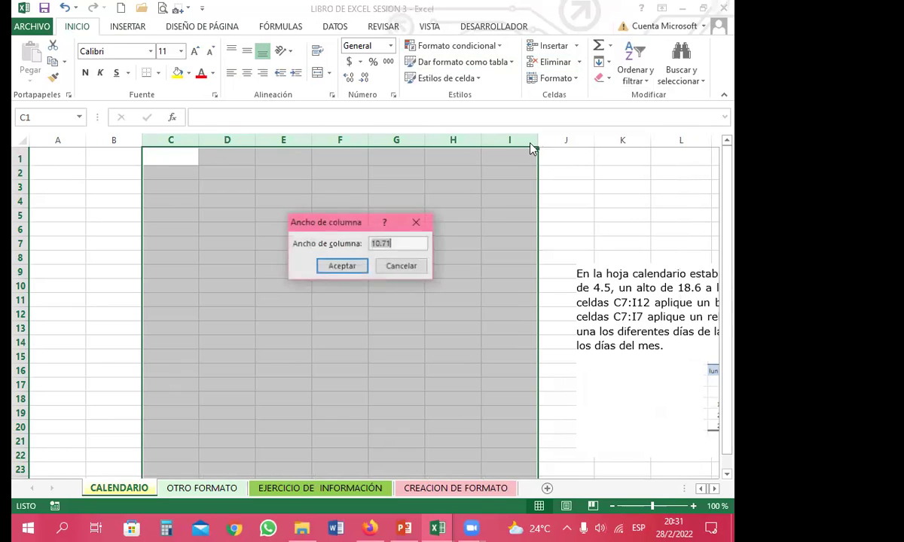
pyautogui.write('4.5')
pyautogui.press('Return')
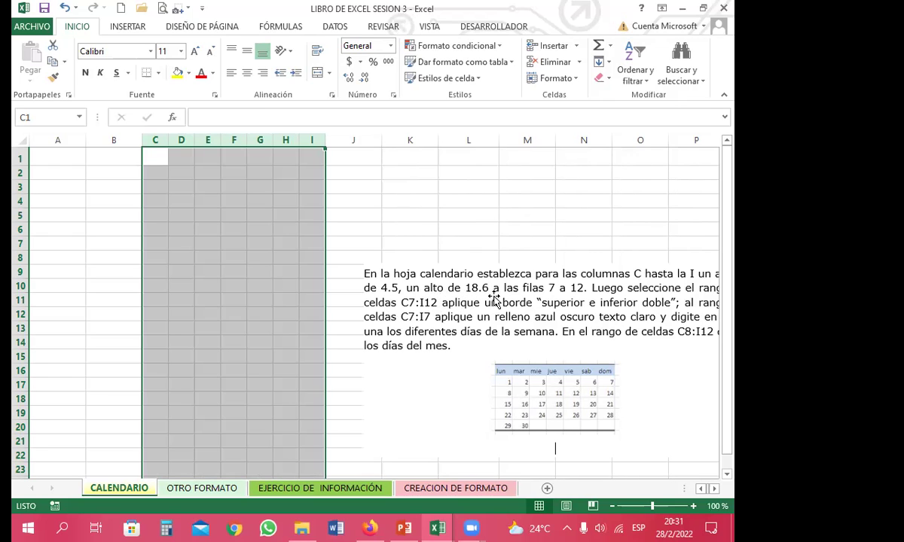
# Set the height of rows 7 through 12 on the CALENDARIO sheet to 18.6.
pyautogui.click(156, 299)
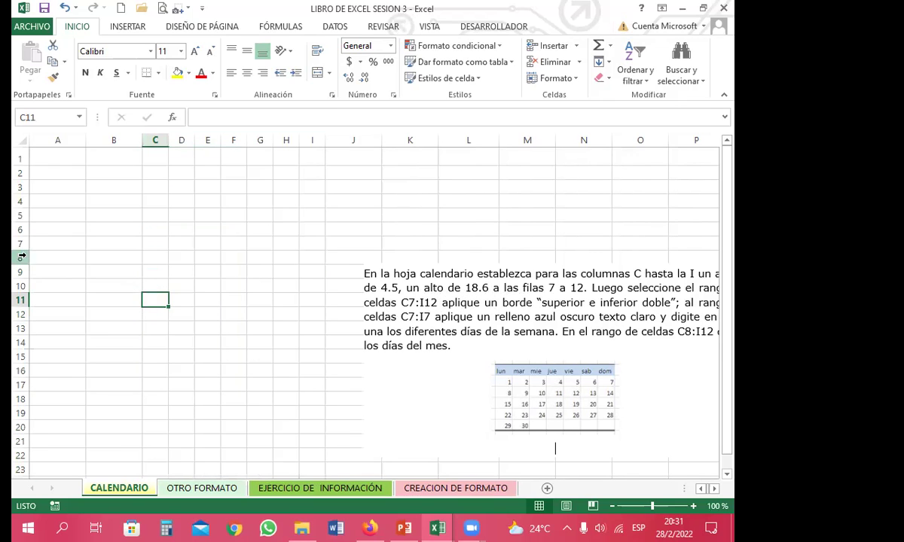
pyautogui.moveTo(21, 243); pyautogui.dragTo(19, 312)
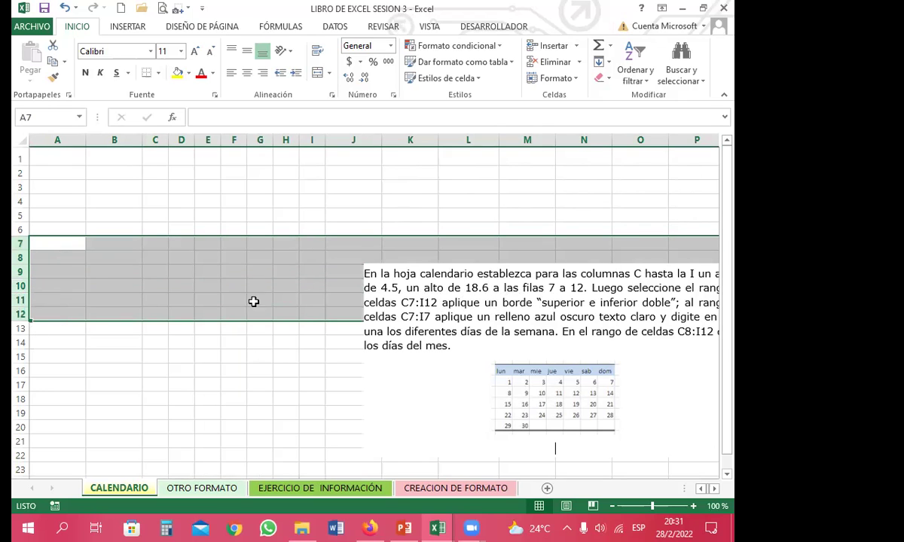
pyautogui.click(576, 79)
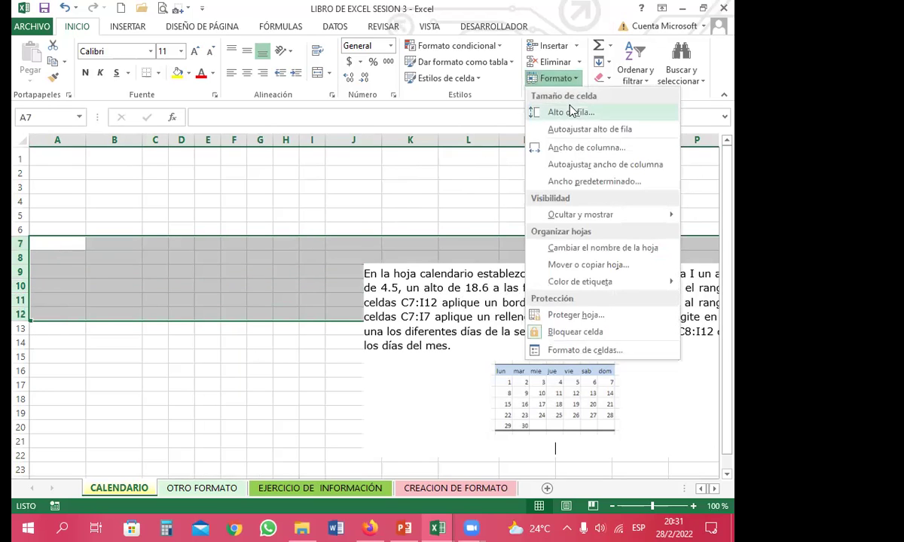
pyautogui.click(571, 113)
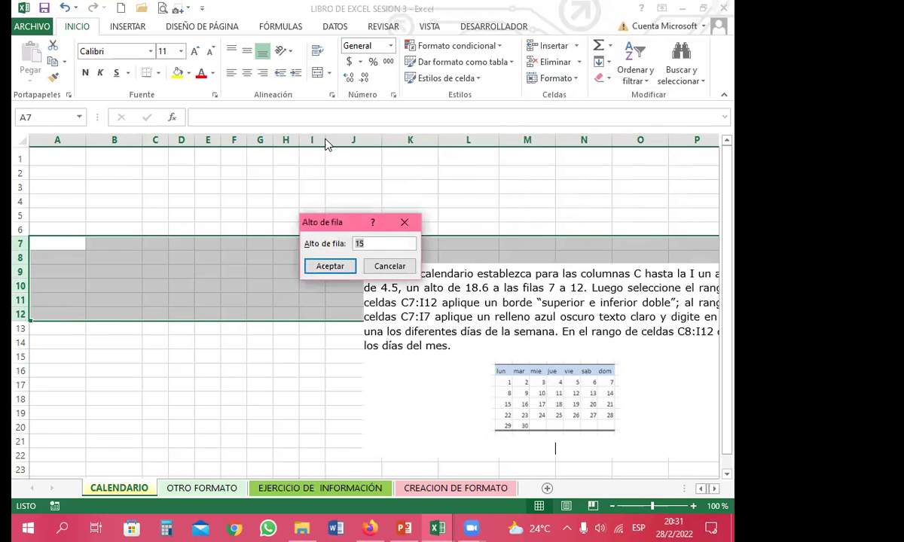
pyautogui.write('18.6')
pyautogui.press('Return')
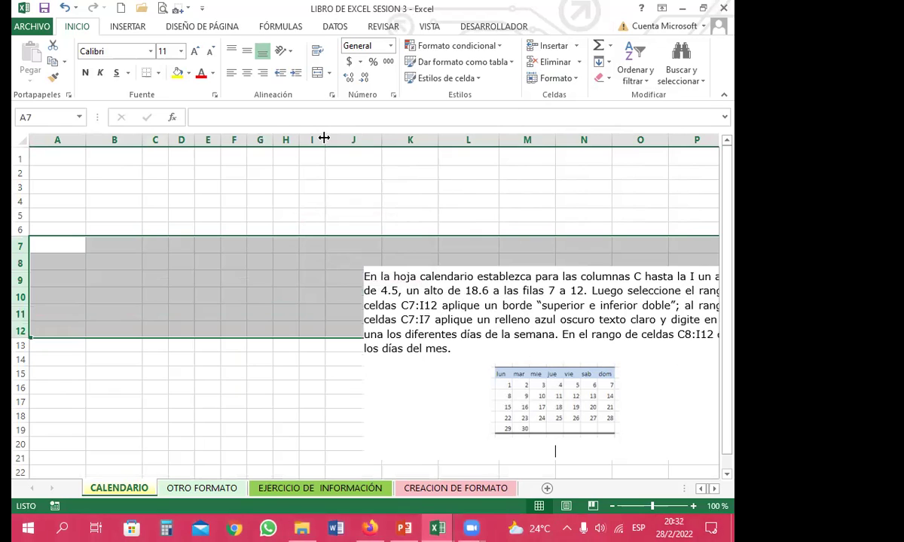
# Move the instructions picture out to column L and apply a top and double bottom border to C7:I12.
pyautogui.moveTo(572, 315); pyautogui.dragTo(473, 307)
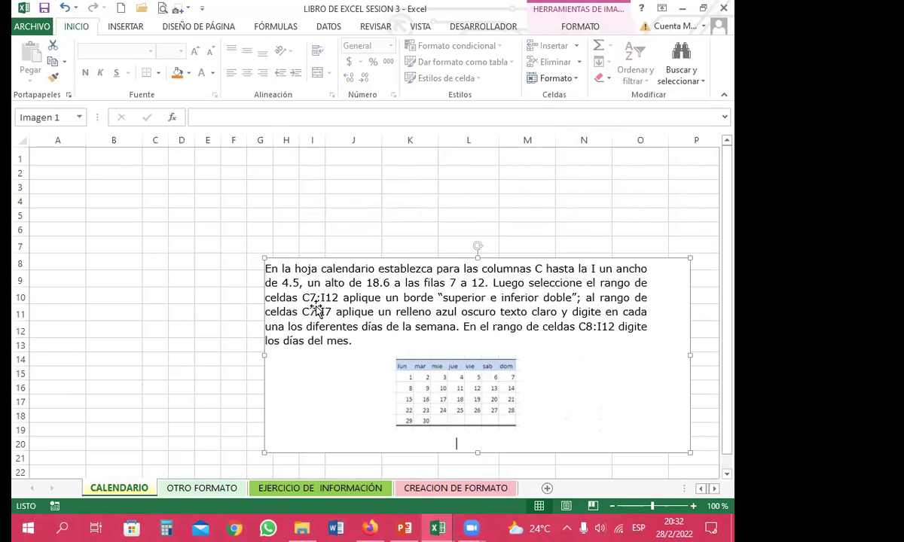
pyautogui.moveTo(490, 299); pyautogui.dragTo(677, 295)
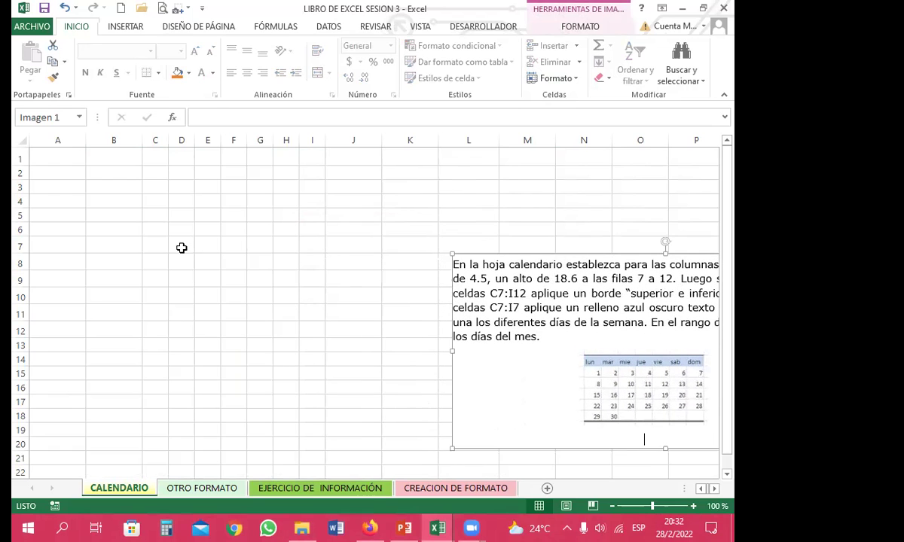
pyautogui.click(150, 246)
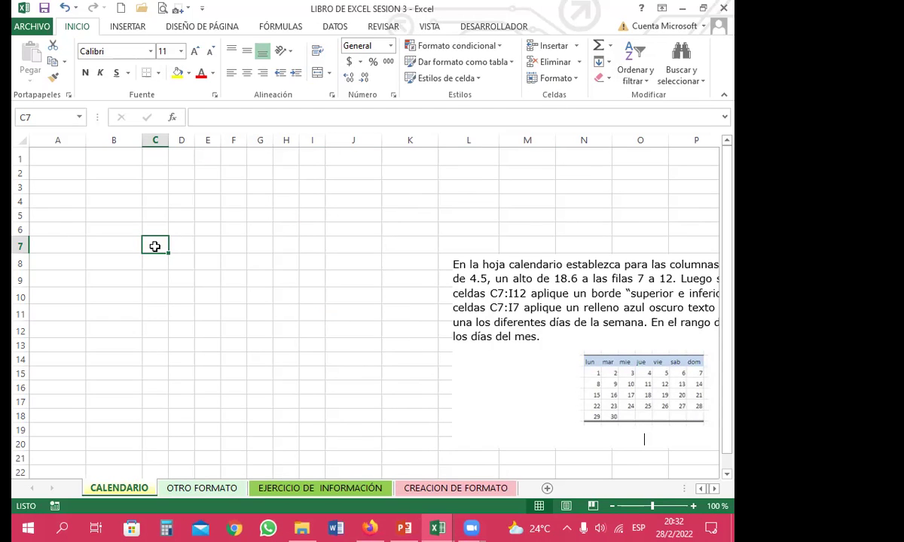
pyautogui.moveTo(159, 245); pyautogui.dragTo(316, 324)
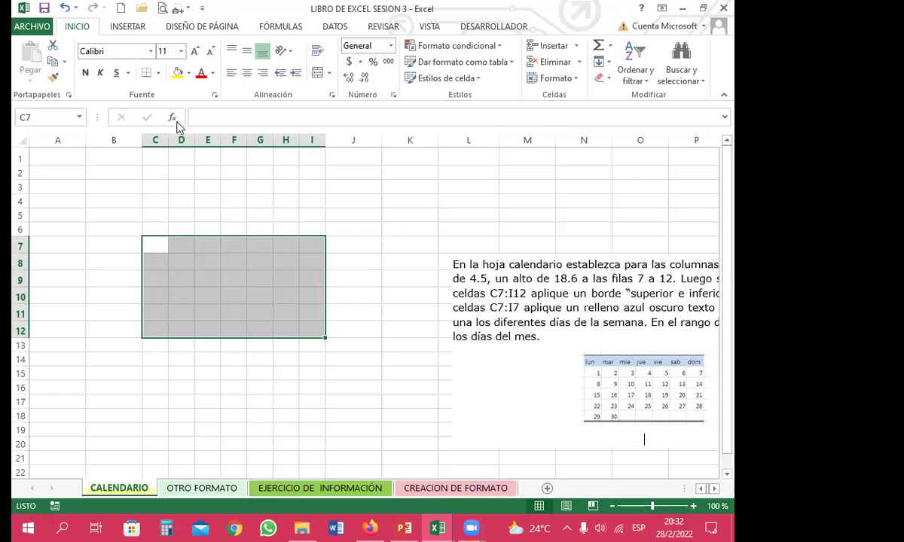
pyautogui.click(158, 73)
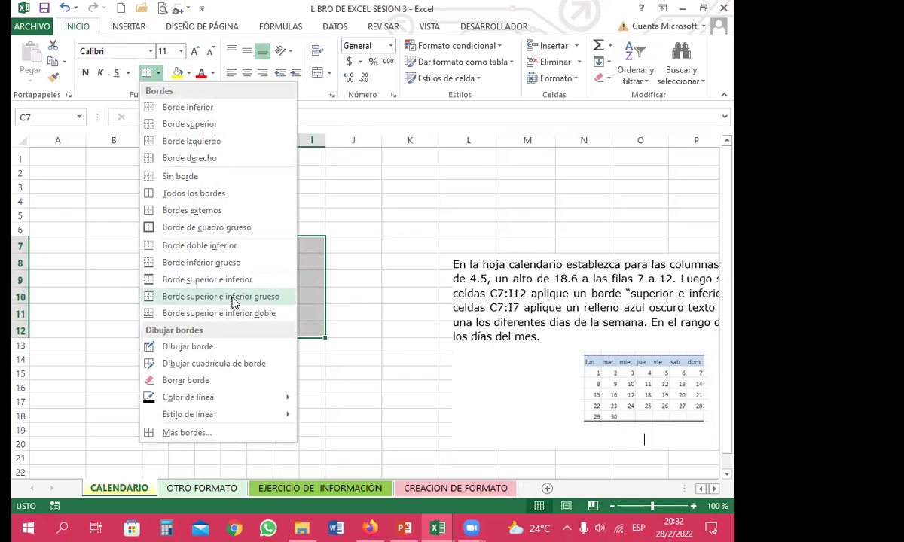
pyautogui.click(220, 313)
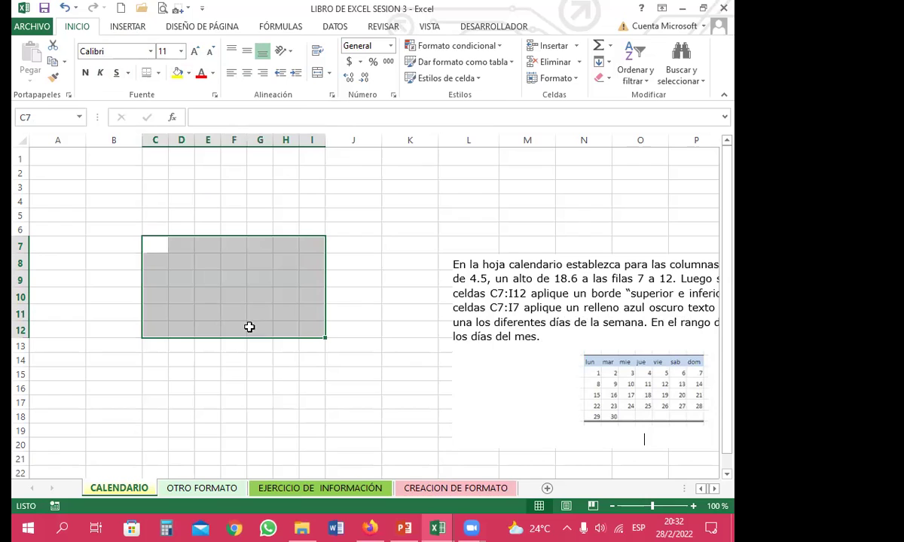
pyautogui.click(259, 362)
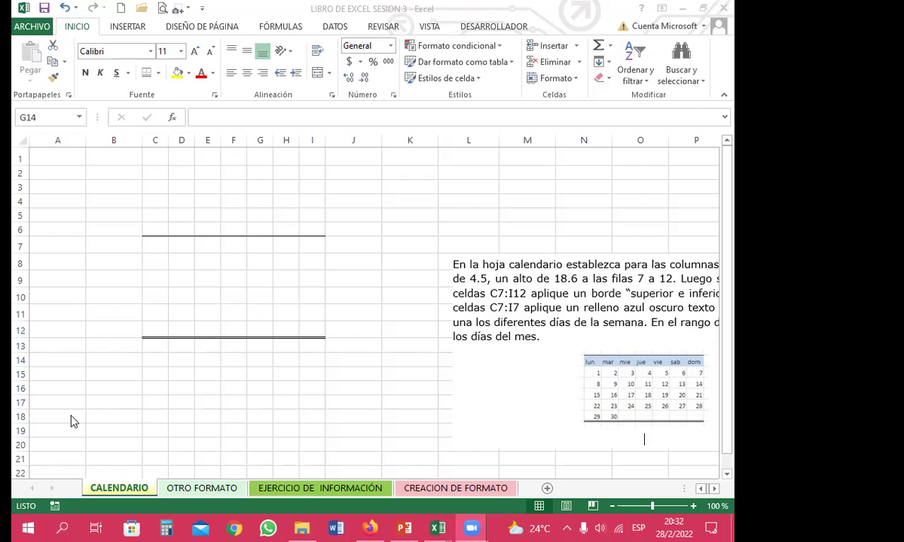
# Shift the instructions picture slightly up toward column K and fill C7:I7 with the lightest blue theme color.
pyautogui.moveTo(540, 341); pyautogui.dragTo(456, 322)
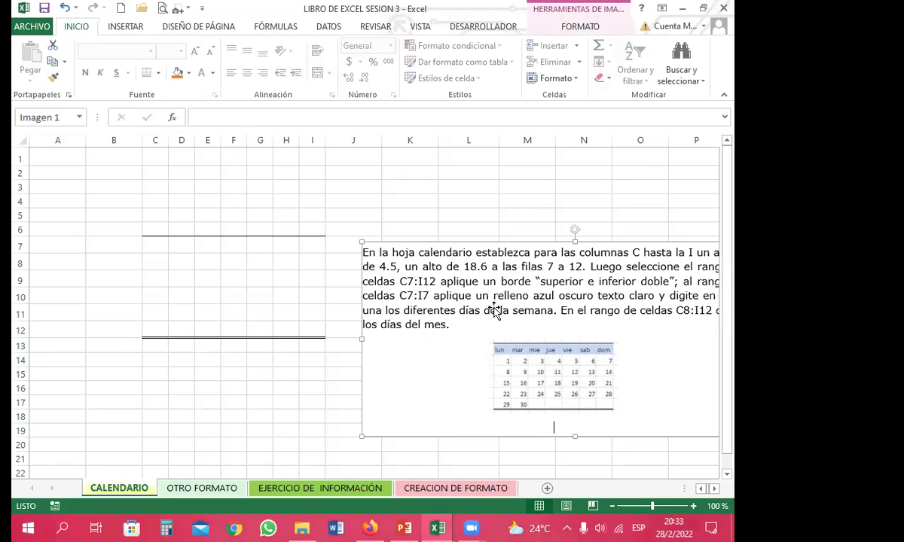
pyautogui.moveTo(537, 315); pyautogui.dragTo(606, 313)
pyautogui.moveTo(159, 245); pyautogui.dragTo(313, 248)
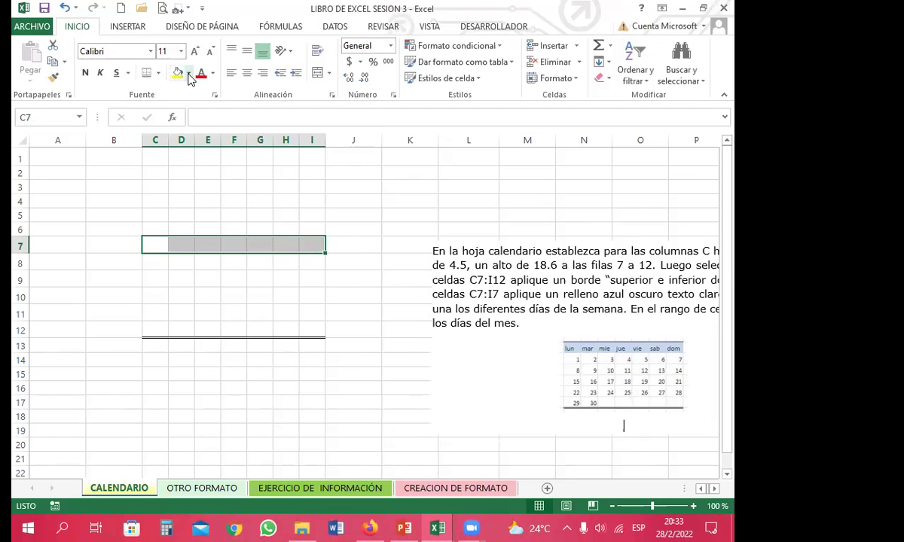
pyautogui.click(189, 73)
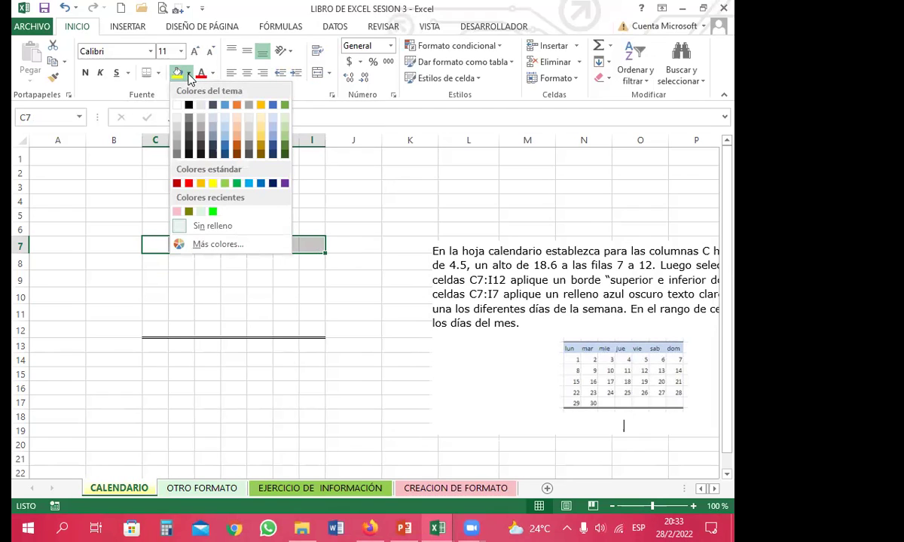
pyautogui.click(224, 122)
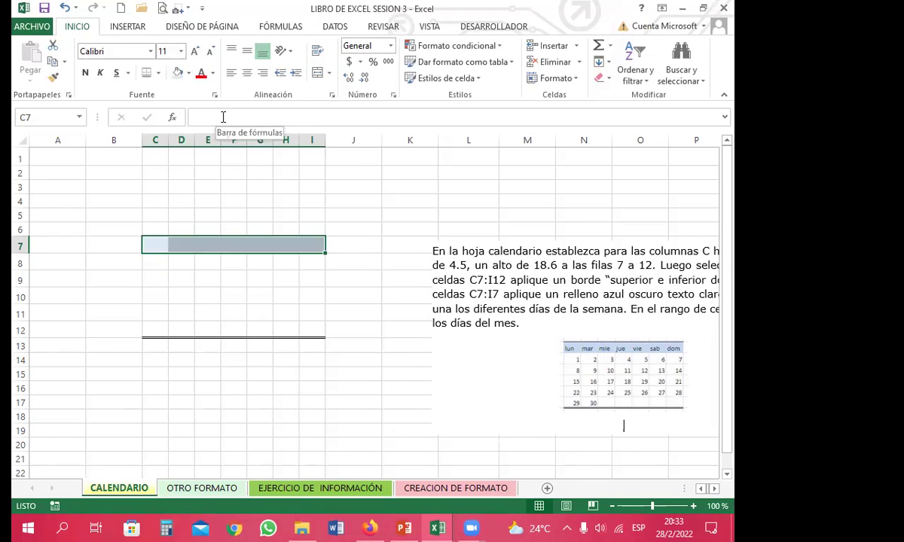
pyautogui.click(162, 259)
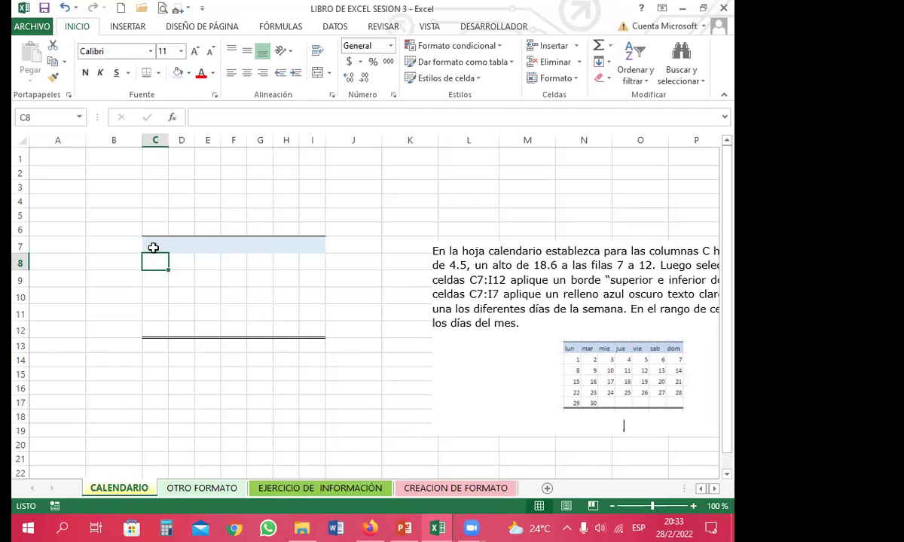
# Enter LUN. in C7 and extend the abbreviated weekday names across to I7.
pyautogui.click(151, 246)
pyautogui.write('LUN.')
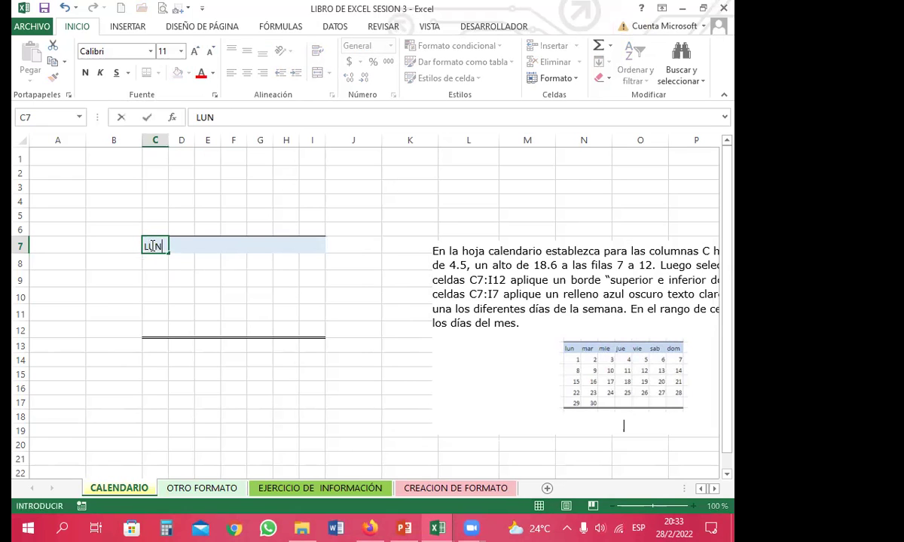
pyautogui.click(150, 276)
pyautogui.click(157, 242)
pyautogui.moveTo(167, 252); pyautogui.dragTo(348, 259)
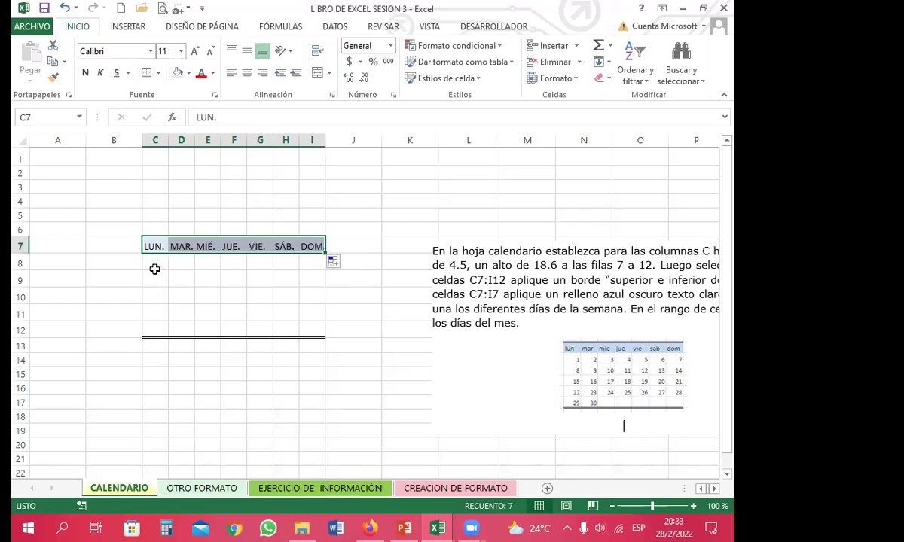
# Enter 1, 8, 22 and 29 down cells C8 through C11 under LUN.
pyautogui.click(154, 263)
pyautogui.write('1')
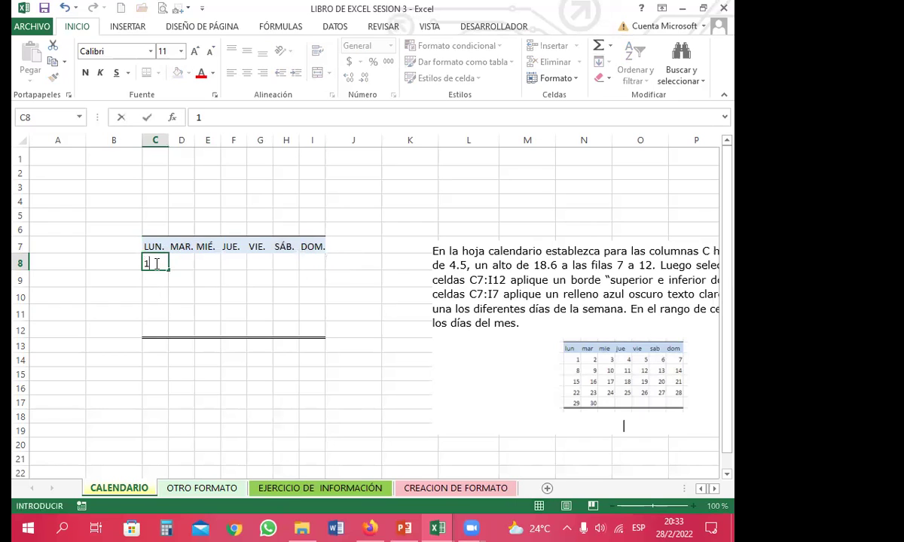
pyautogui.press('Return')
pyautogui.write('8')
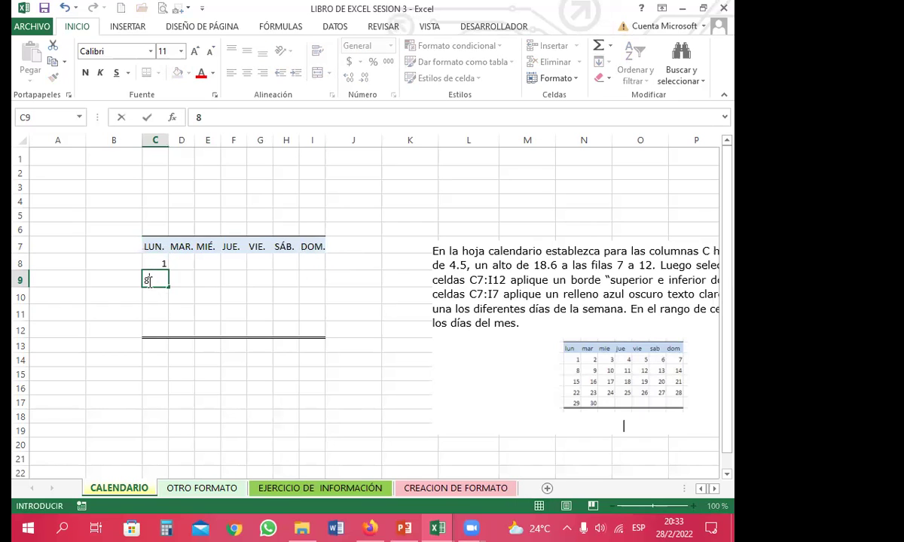
pyautogui.press('Return')
pyautogui.write('22')
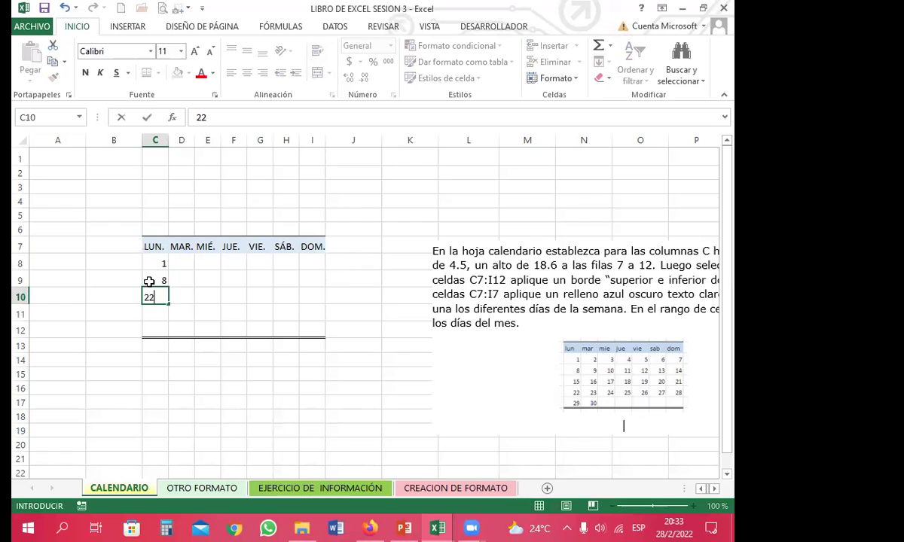
pyautogui.press('Return')
pyautogui.write('29')
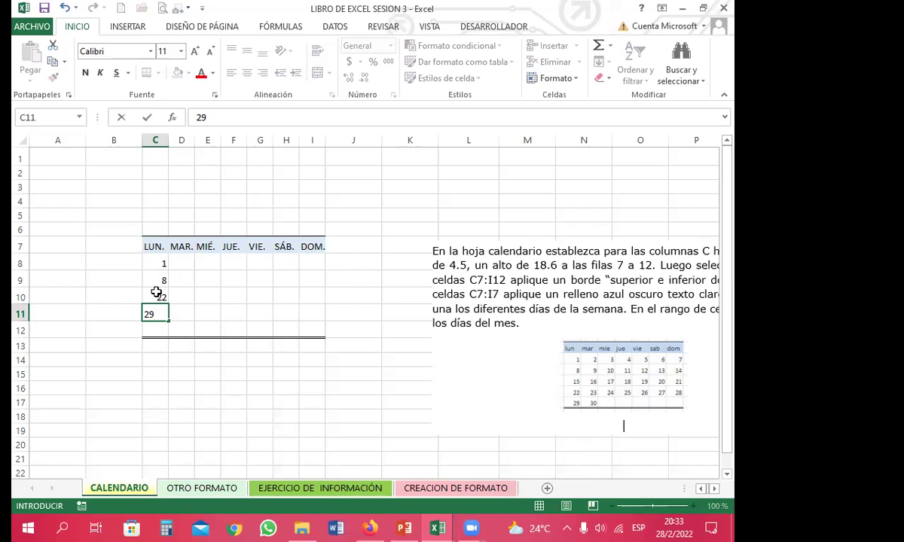
# Correct C10 to 15 and C11 to 22, and enter 30 in C12.
pyautogui.click(158, 297)
pyautogui.write('15')
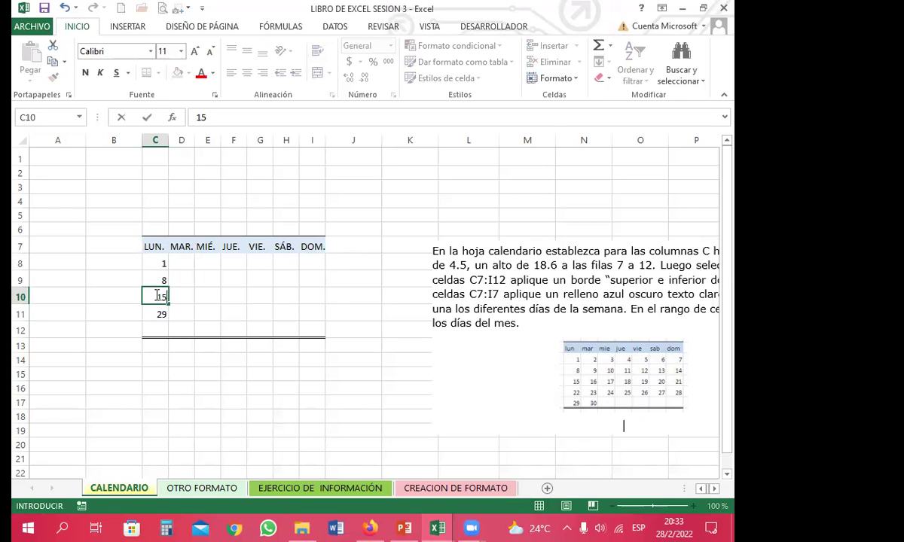
pyautogui.press('Return')
pyautogui.write('22')
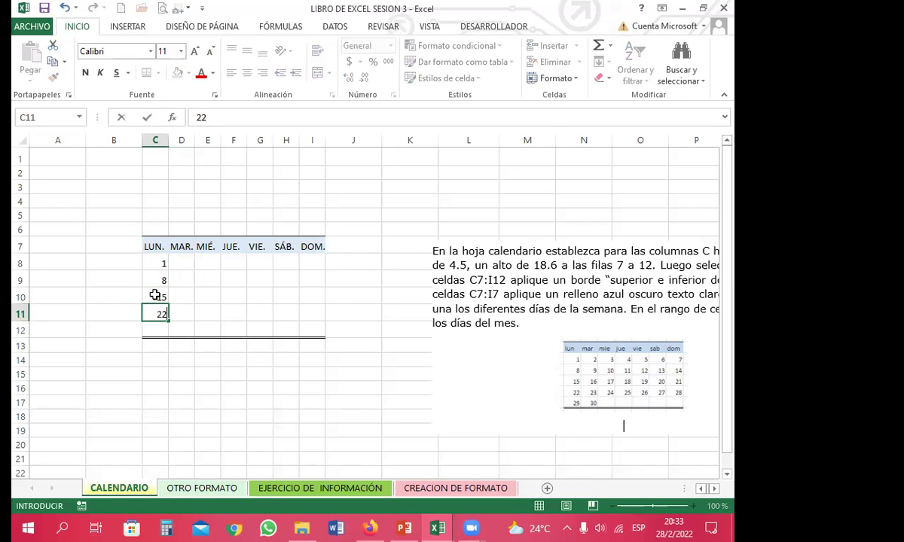
pyautogui.press('Return')
pyautogui.write('30')
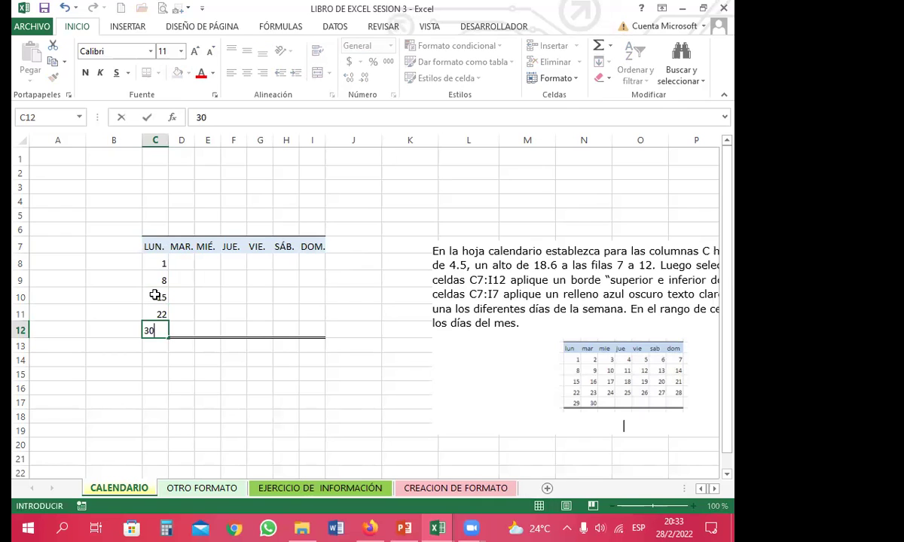
# Extend the 1 in C8 across to I8 as a fill series.
pyautogui.click(160, 261)
pyautogui.moveTo(170, 268); pyautogui.dragTo(325, 271)
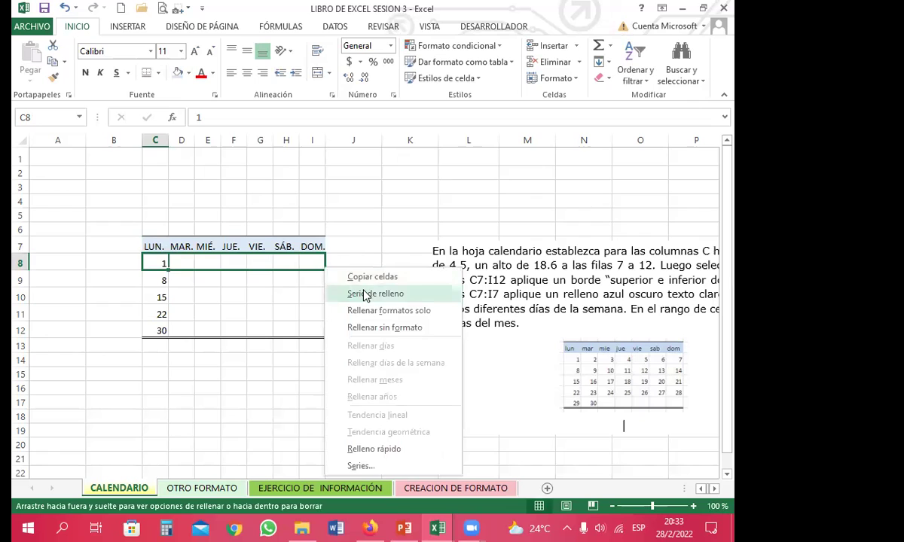
pyautogui.click(335, 294)
pyautogui.click(160, 281)
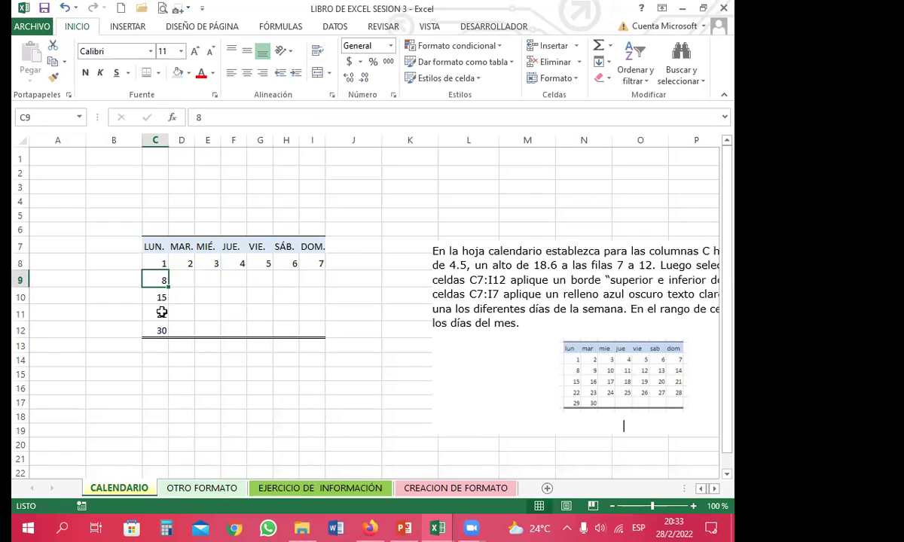
# Replace the value in C12 with 29 and enter 30 in D12.
pyautogui.click(173, 329)
pyautogui.click(154, 329)
pyautogui.write('29')
pyautogui.press('Tab')
pyautogui.write('30')
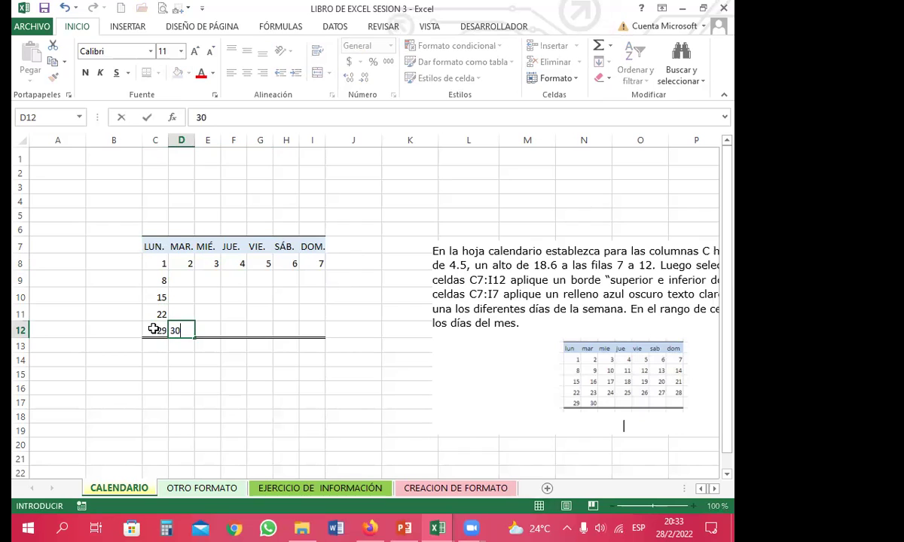
# Extend the 8, 15 and 22 in C9:C11 across to column I as a fill series in each row.
pyautogui.click(180, 280)
pyautogui.click(160, 280)
pyautogui.moveTo(169, 293); pyautogui.dragTo(326, 286)
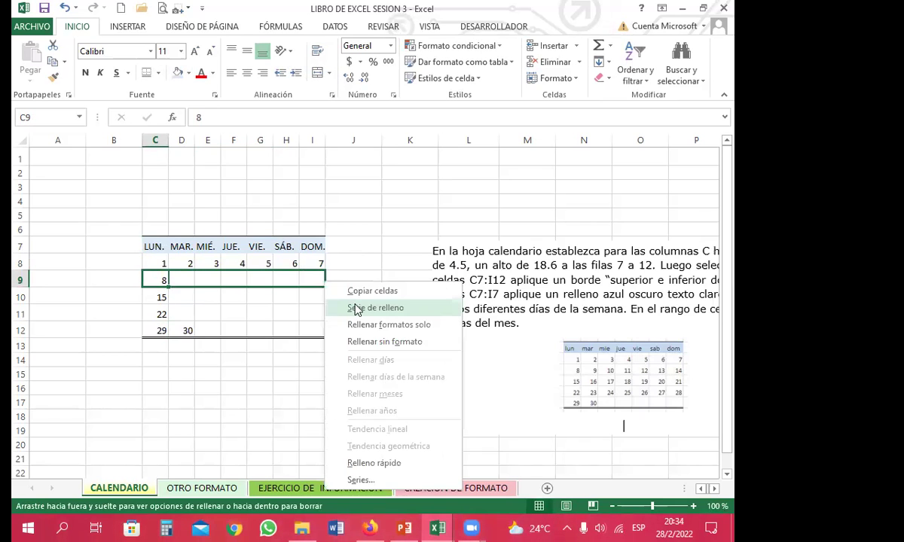
pyautogui.click(375, 307)
pyautogui.click(160, 297)
pyautogui.moveTo(169, 305); pyautogui.dragTo(326, 302)
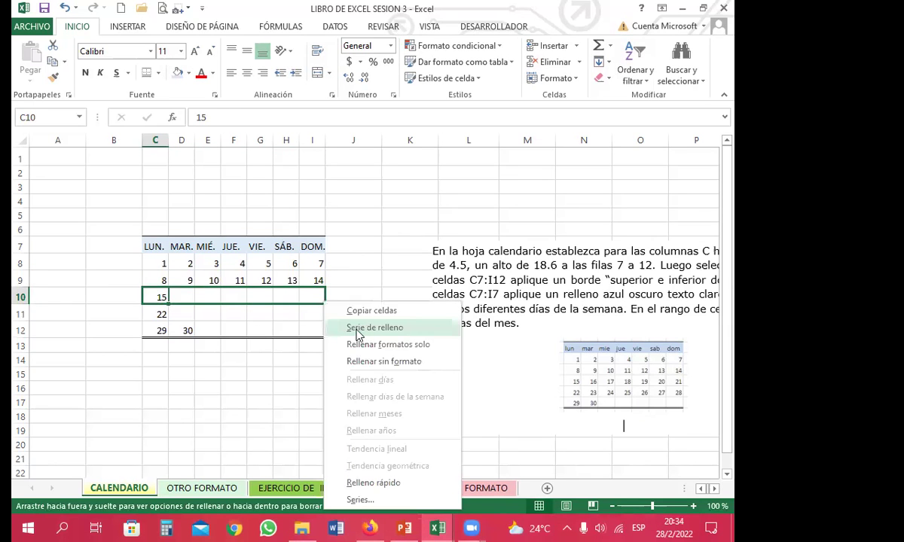
pyautogui.click(358, 335)
pyautogui.click(160, 313)
pyautogui.moveTo(171, 321); pyautogui.dragTo(329, 319)
pyautogui.click(335, 332)
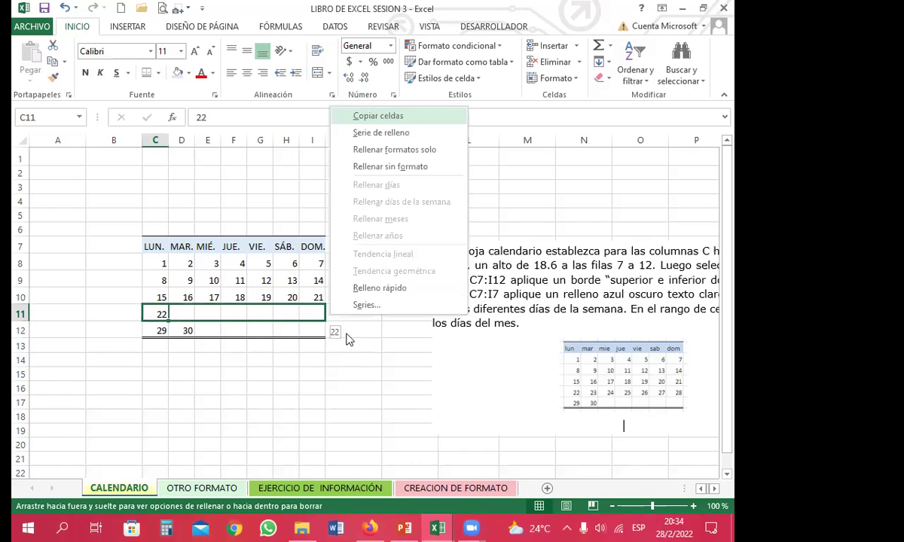
pyautogui.click(379, 132)
# Move the calendar instructions picture so that it starts around cell I4.
pyautogui.click(156, 329)
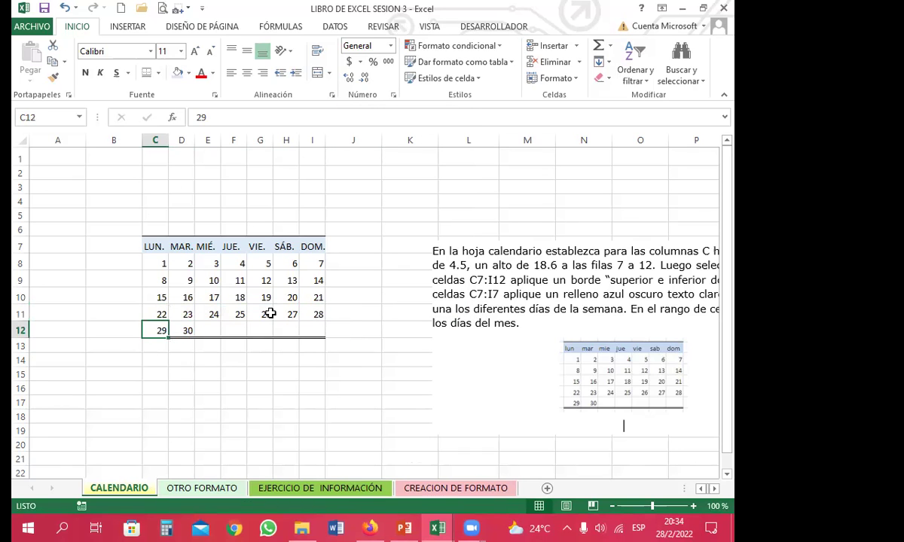
pyautogui.click(312, 359)
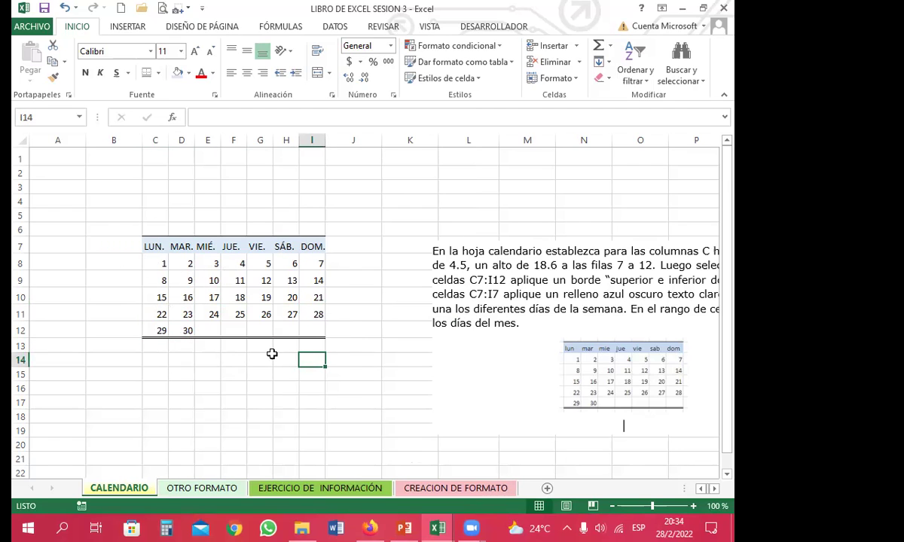
pyautogui.moveTo(565, 351); pyautogui.dragTo(438, 310)
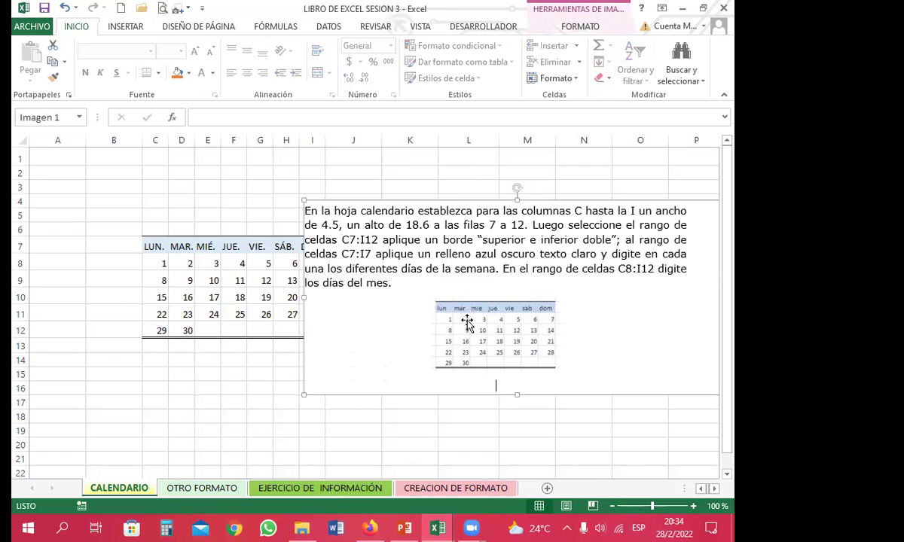
# Move the calendar instructions picture clear of the calendar so that it starts around cell K2.
pyautogui.moveTo(399, 315); pyautogui.dragTo(476, 286)
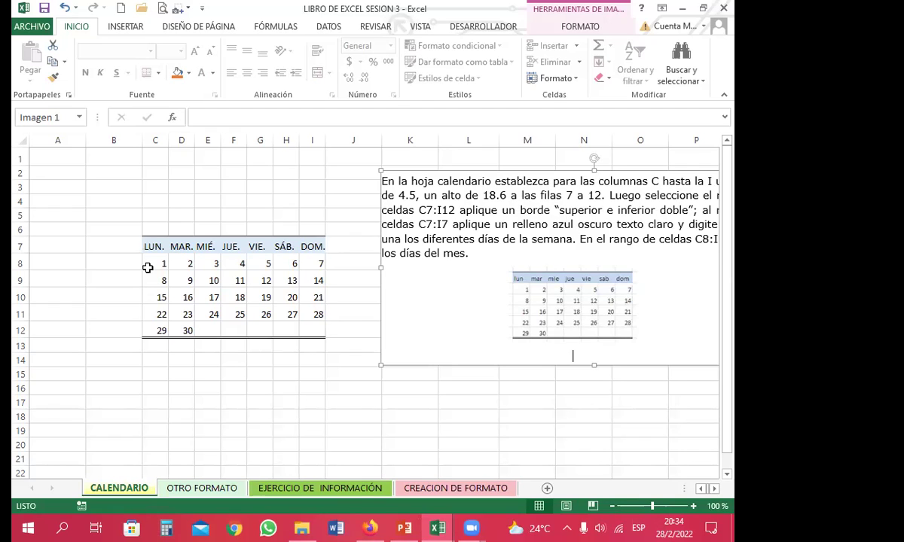
pyautogui.click(198, 201)
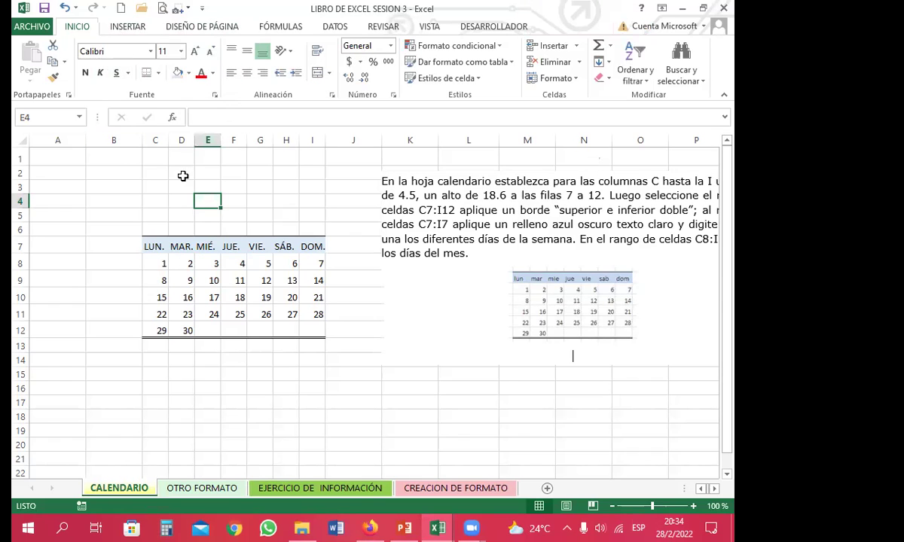
pyautogui.click(160, 245)
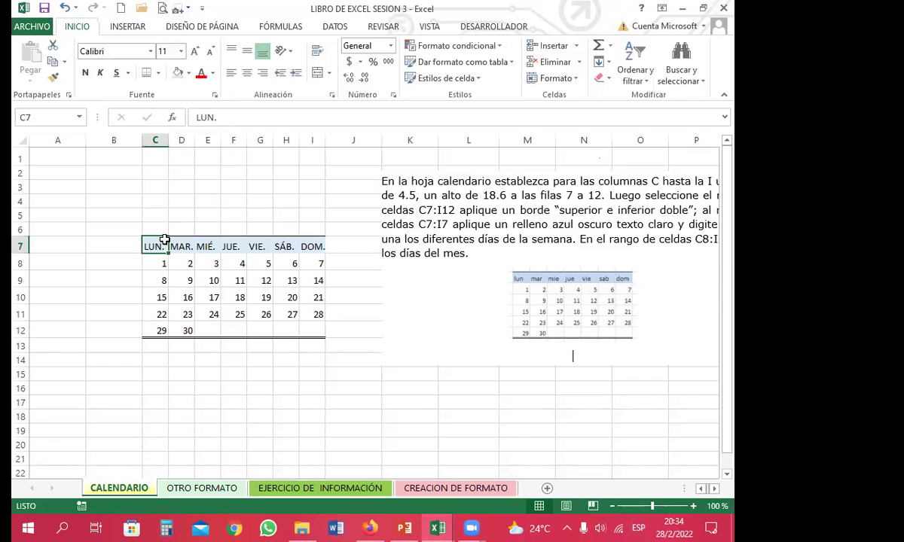
# Open the OTRO FORMATO sheet and examine the merged, coloured month and name blocks.
pyautogui.click(200, 488)
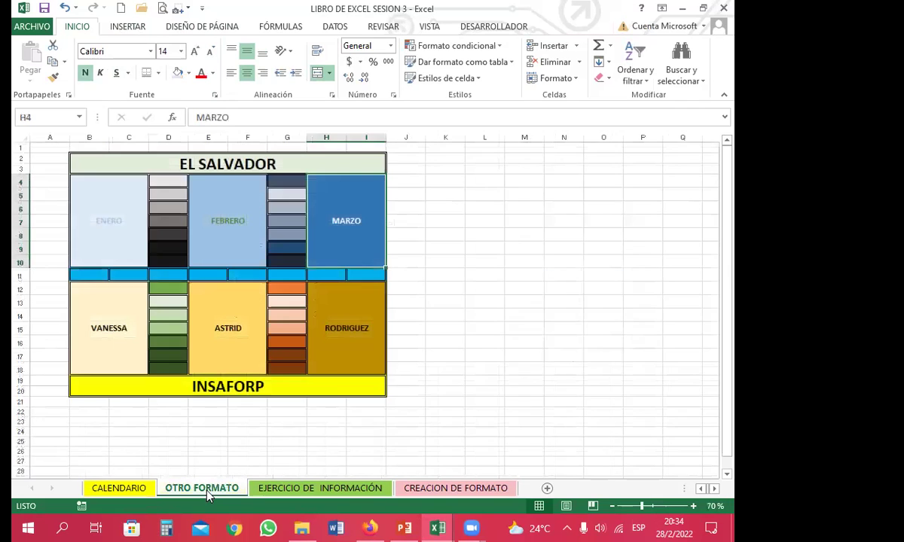
pyautogui.click(484, 292)
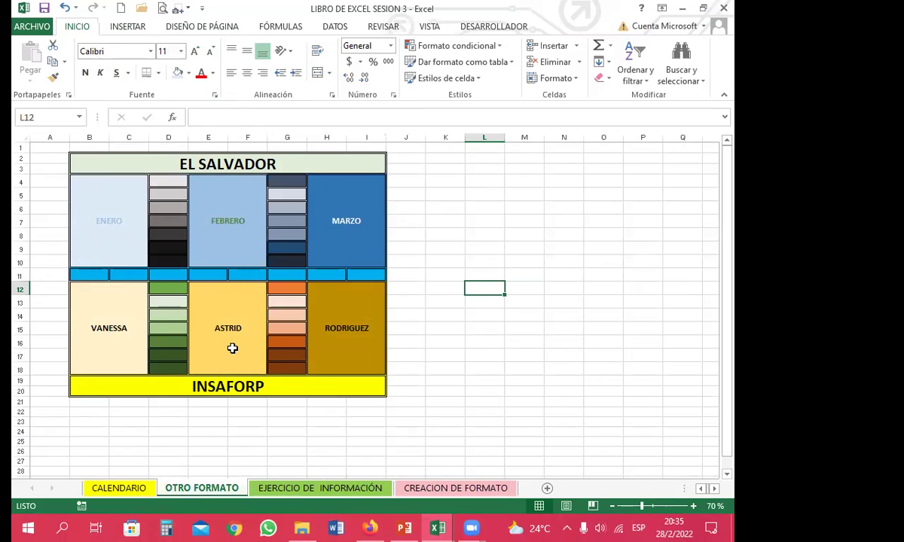
pyautogui.click(112, 226)
pyautogui.click(212, 224)
pyautogui.click(325, 226)
pyautogui.click(320, 297)
pyautogui.click(226, 324)
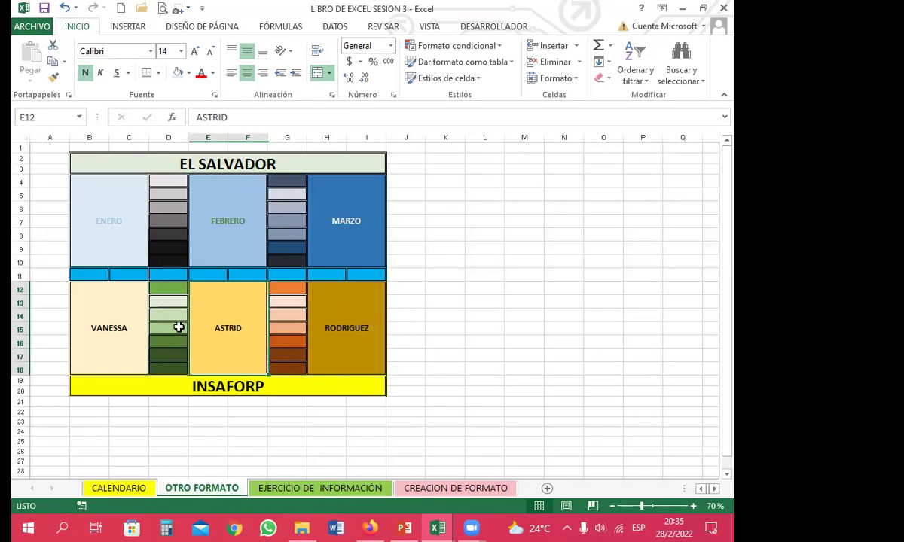
pyautogui.click(107, 323)
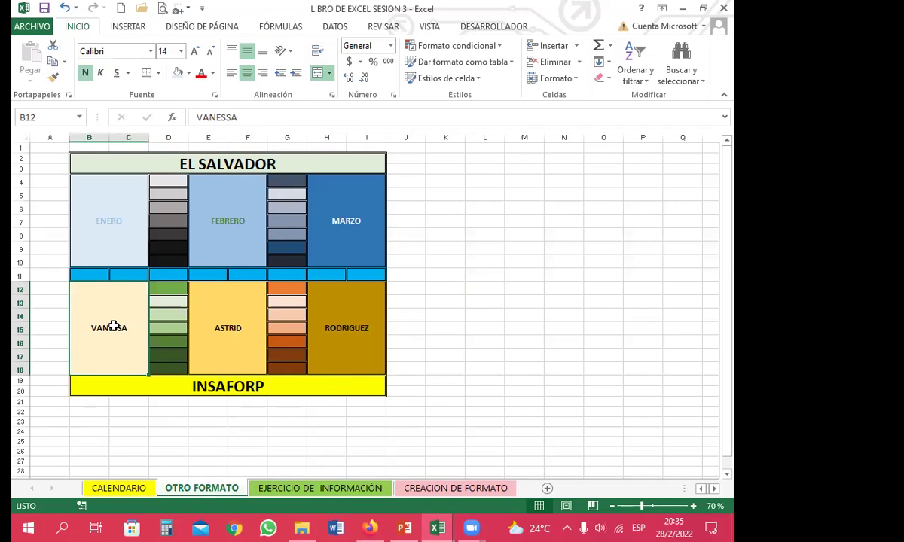
pyautogui.click(103, 242)
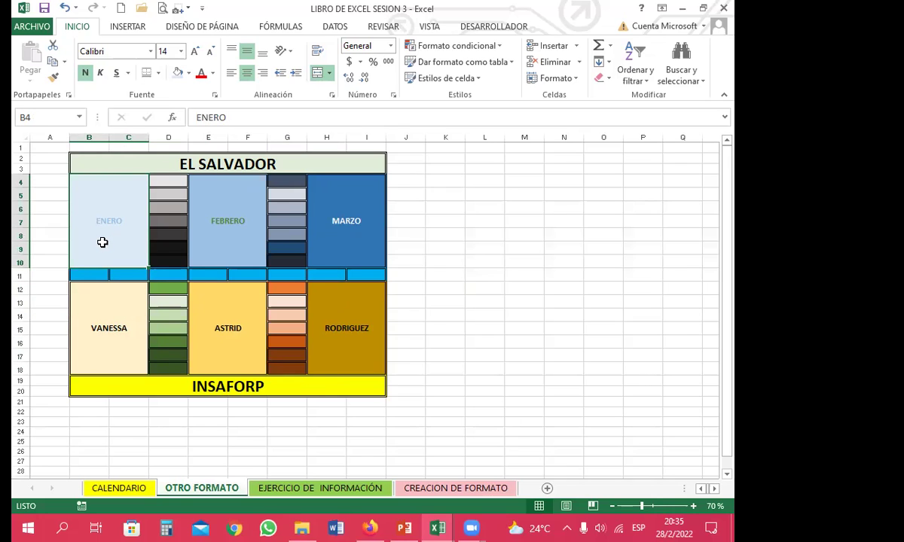
# Start a two-colour gradient fill for the EL SALVADOR title, with bright green as Color 1 and blue kept as Color 2.
pyautogui.click(178, 157)
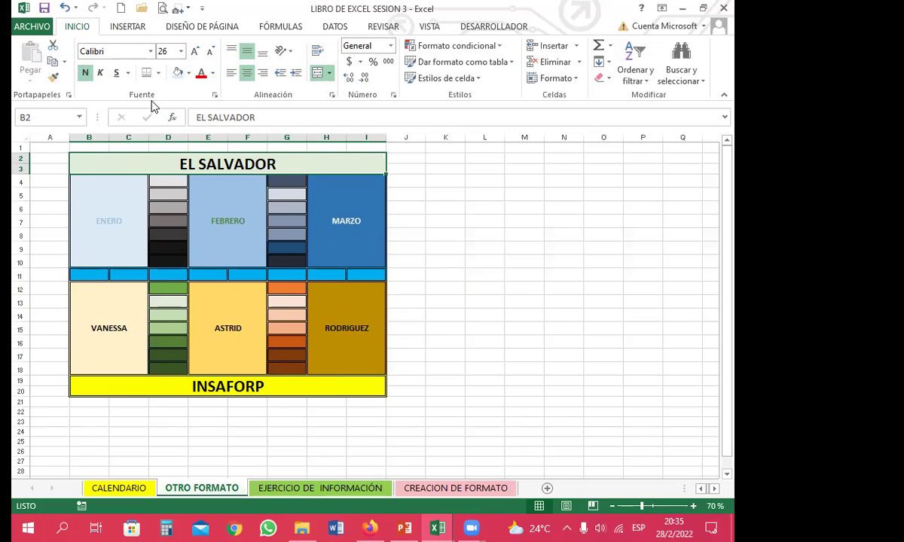
pyautogui.click(215, 97)
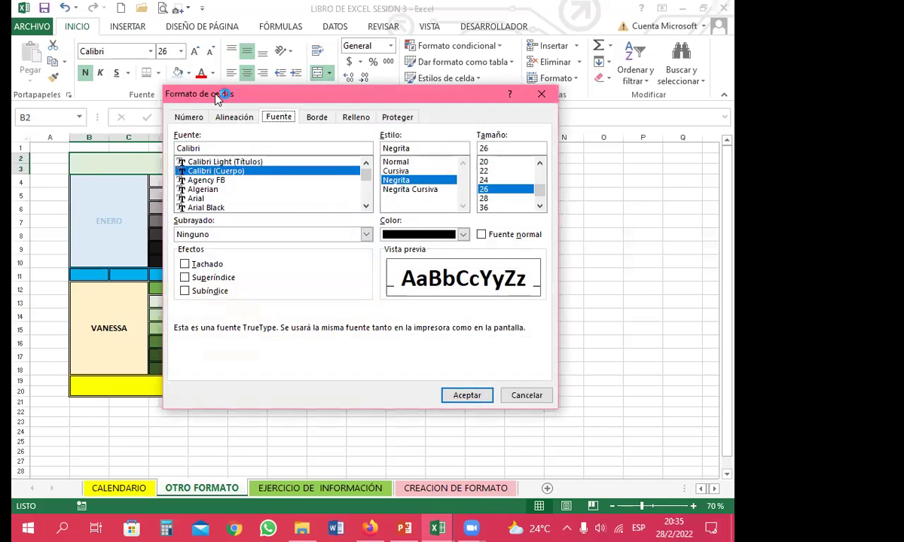
pyautogui.moveTo(349, 96); pyautogui.dragTo(334, 85)
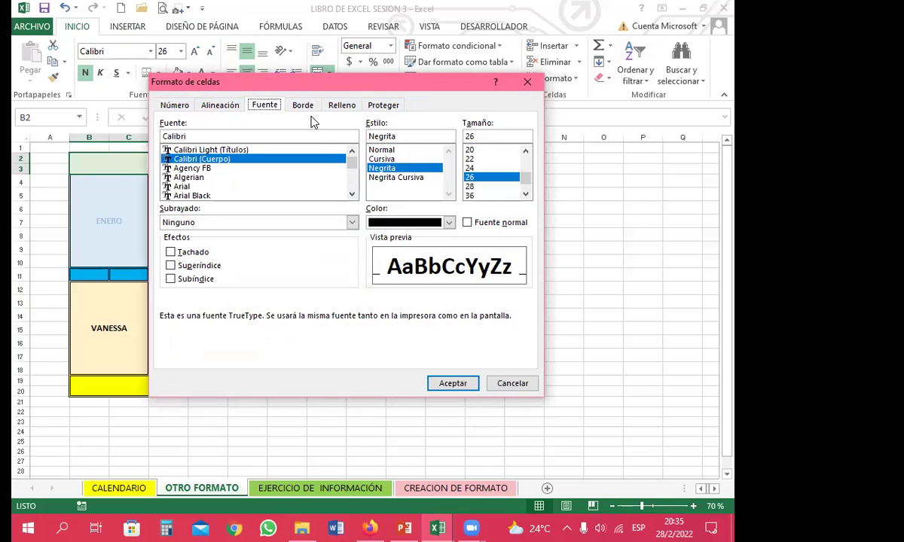
pyautogui.click(340, 108)
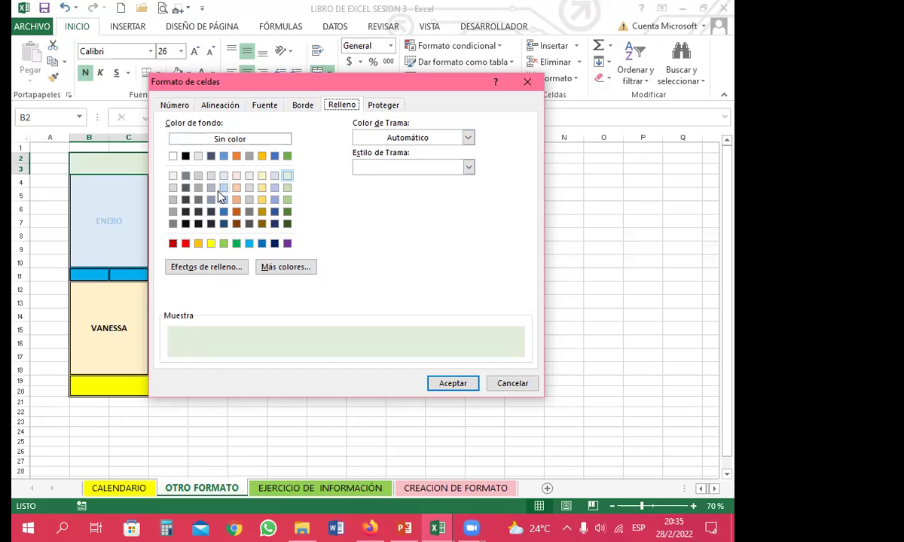
pyautogui.click(213, 268)
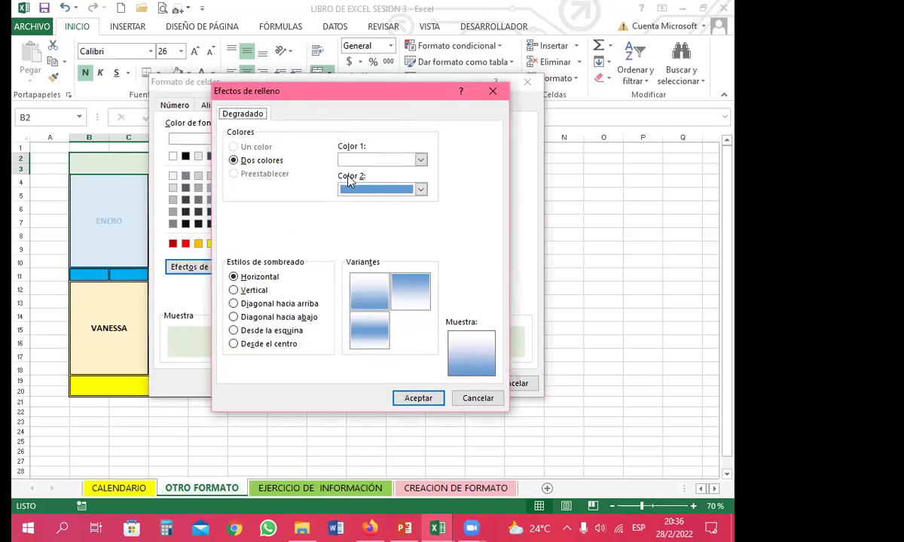
pyautogui.click(421, 160)
pyautogui.click(381, 296)
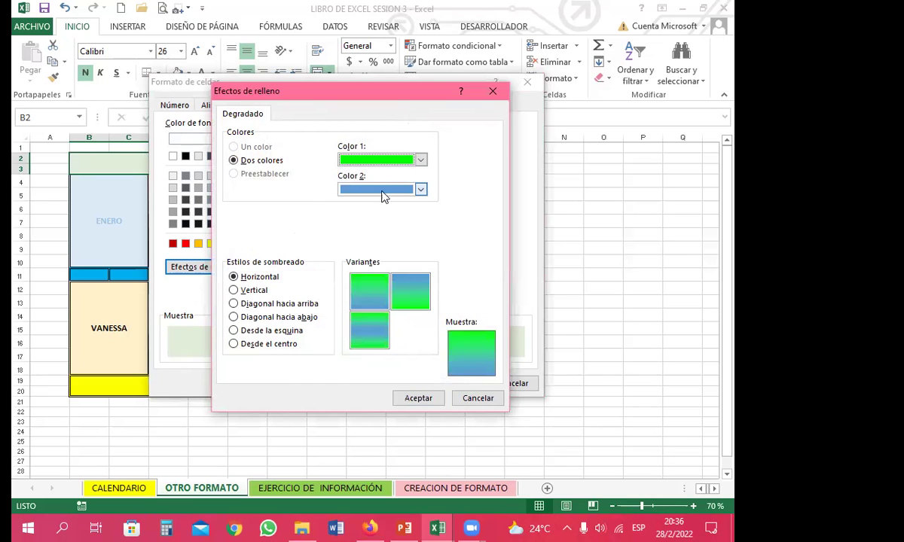
# Try the three horizontal gradient variants and compare them in the sample.
pyautogui.click(369, 335)
pyautogui.click(405, 301)
pyautogui.click(366, 339)
pyautogui.click(365, 295)
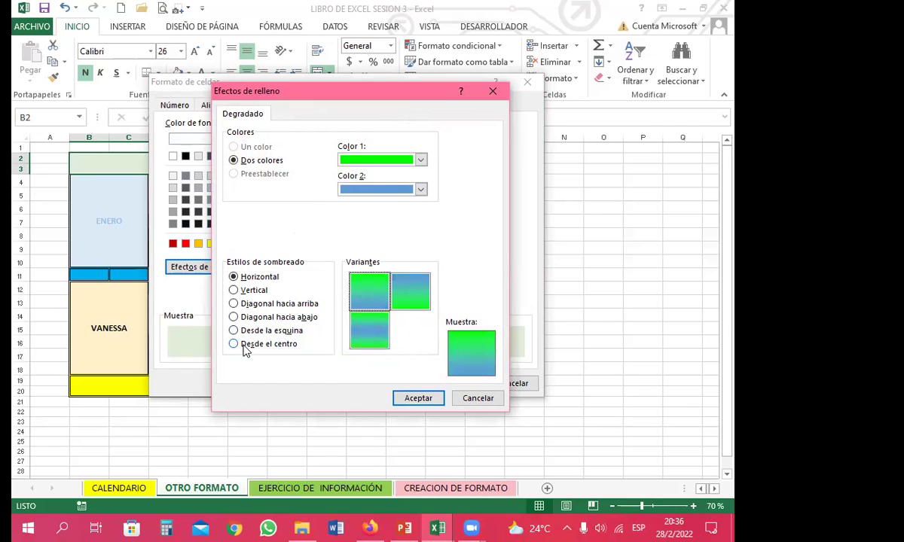
pyautogui.click(405, 300)
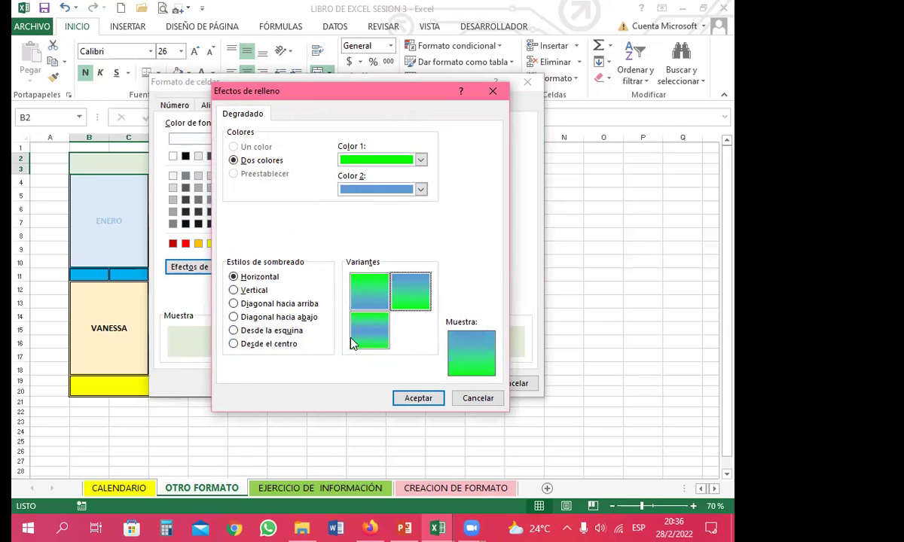
pyautogui.click(369, 339)
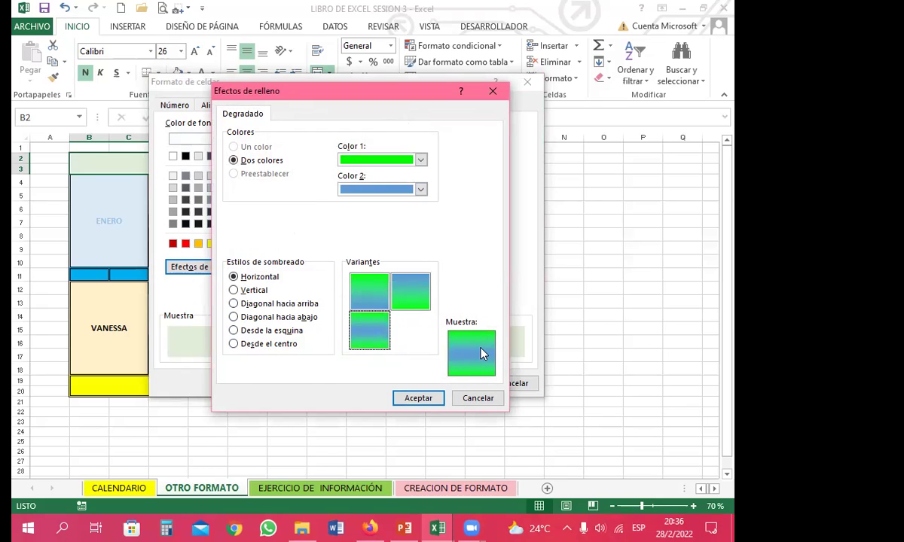
pyautogui.click(370, 299)
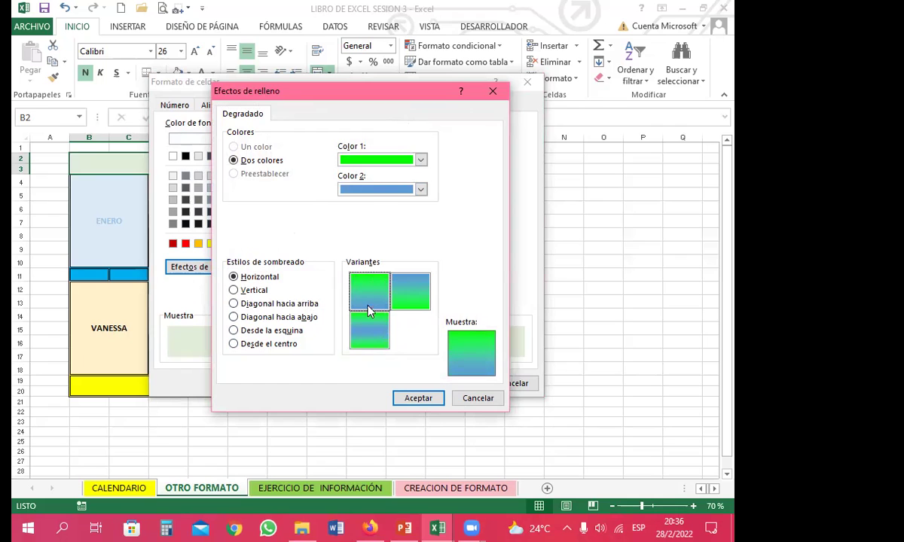
# Try the vertical, diagonal, corner and centre shading styles for the green and blue gradient.
pyautogui.click(234, 317)
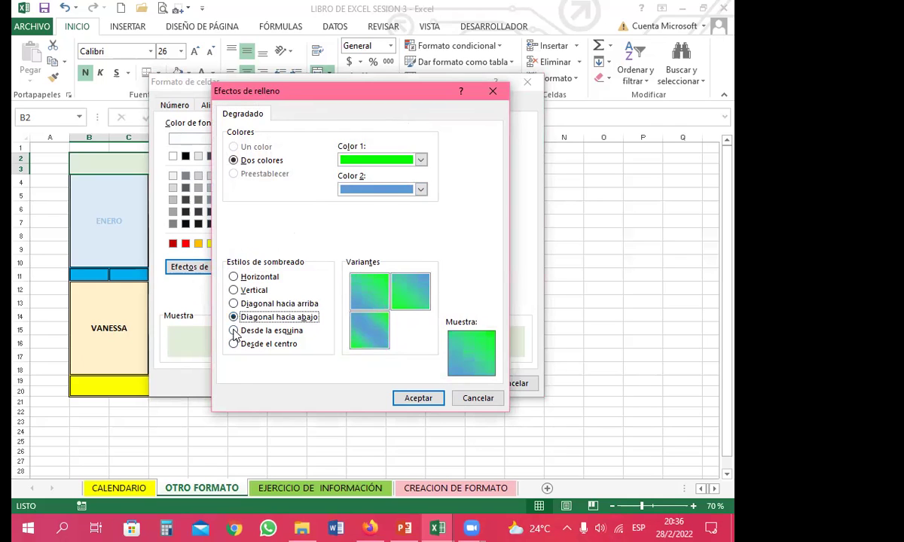
pyautogui.click(234, 331)
pyautogui.click(234, 344)
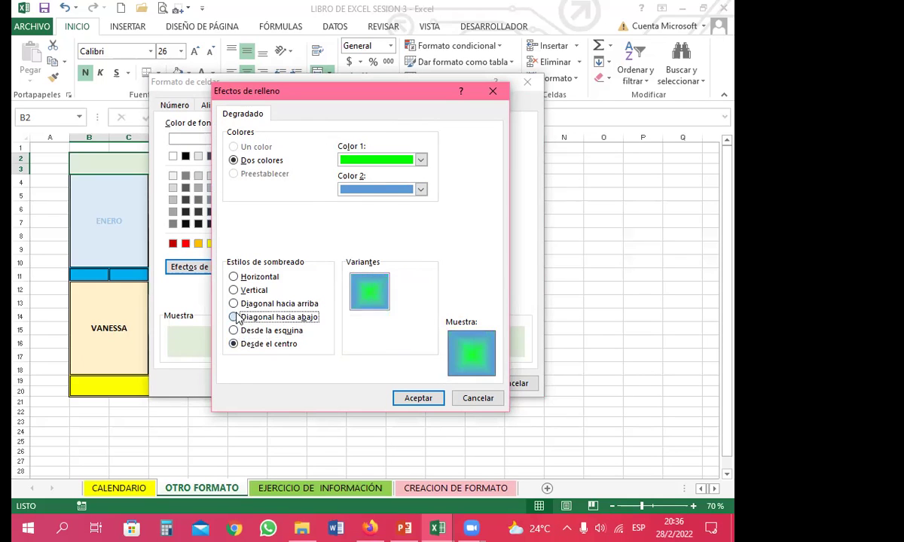
pyautogui.click(235, 318)
pyautogui.click(234, 303)
pyautogui.click(235, 290)
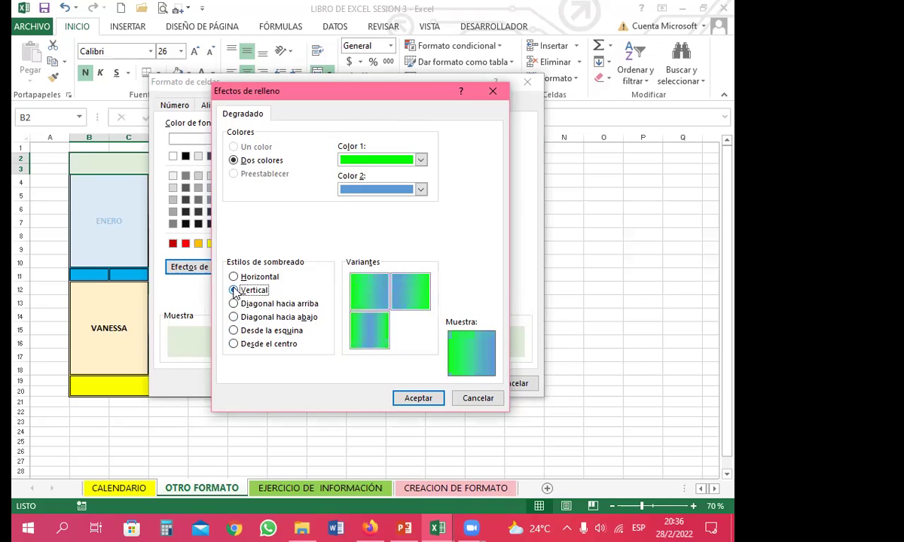
pyautogui.click(234, 304)
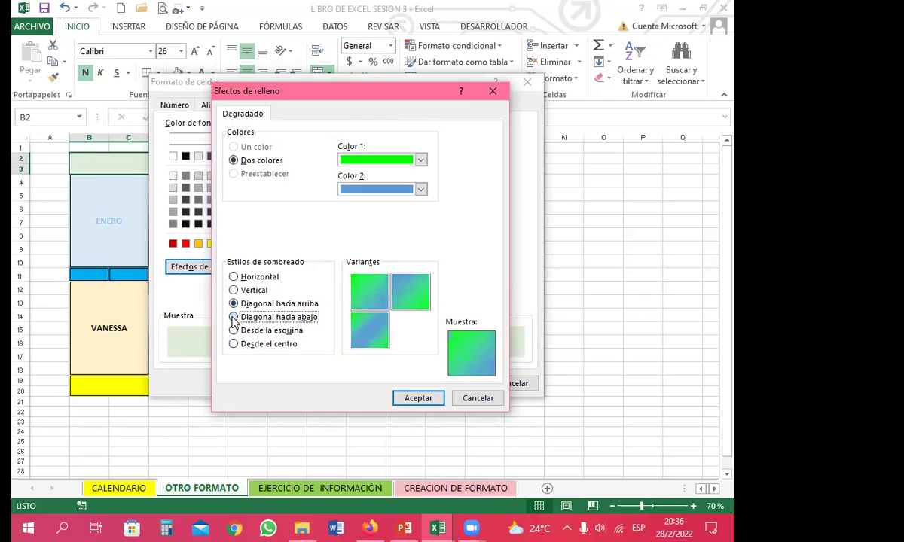
pyautogui.click(235, 317)
pyautogui.click(235, 331)
pyautogui.click(234, 343)
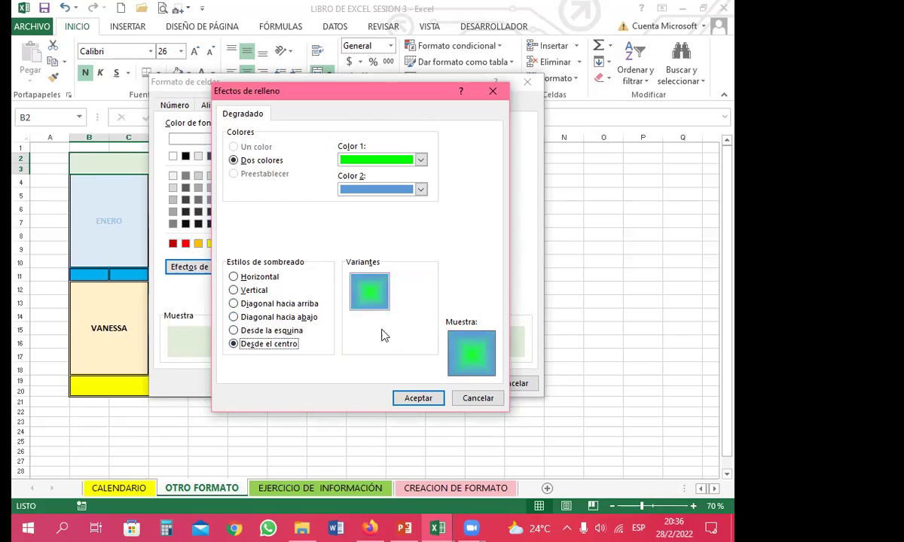
pyautogui.click(233, 290)
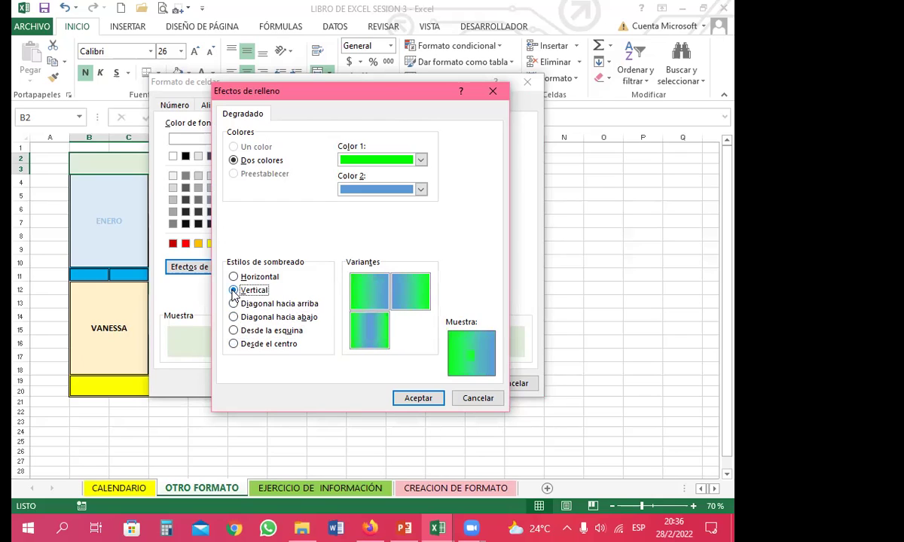
# Apply the horizontal gradient variant with blue above and green below to the EL SALVADOR title.
pyautogui.click(235, 278)
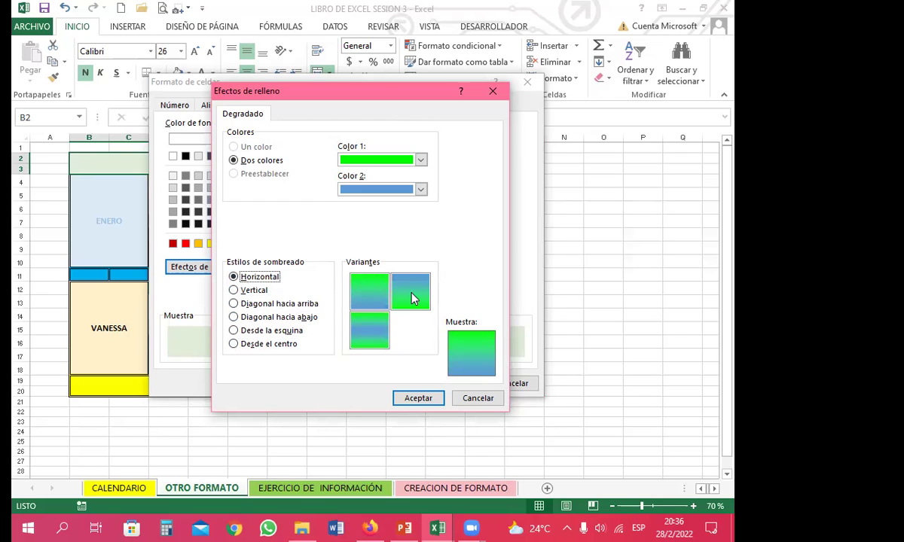
pyautogui.click(412, 298)
pyautogui.click(412, 397)
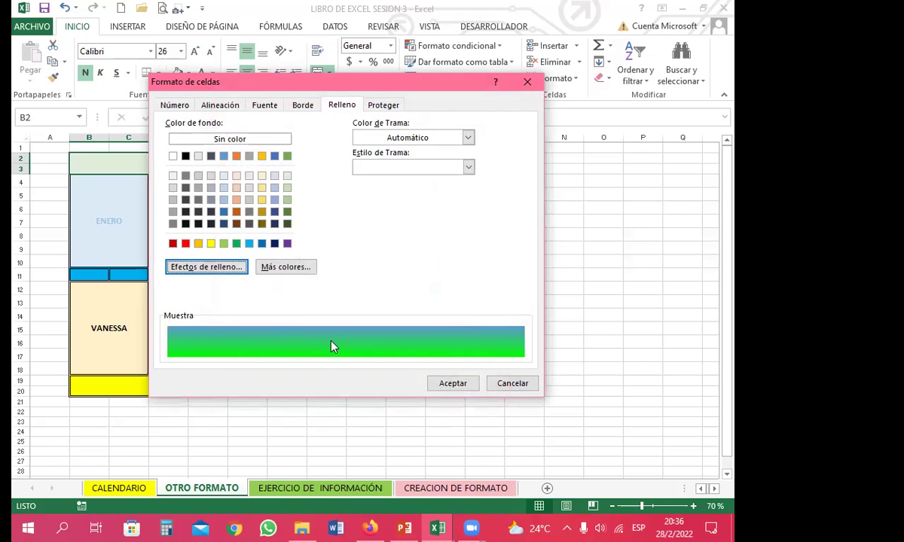
pyautogui.click(455, 383)
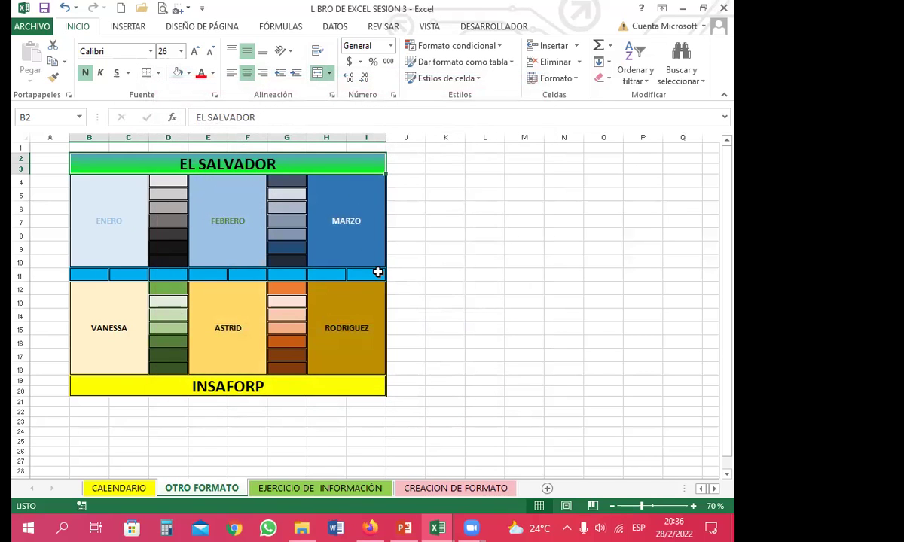
# Choose light orange as the fill pattern colour for the ENERO, FEBRERO and MARZO blocks together.
pyautogui.click(91, 233)
pyautogui.keyDown('ctrl'); pyautogui.click(226, 250); pyautogui.keyUp('ctrl')
pyautogui.keyDown('ctrl'); pyautogui.click(335, 250); pyautogui.keyUp('ctrl')
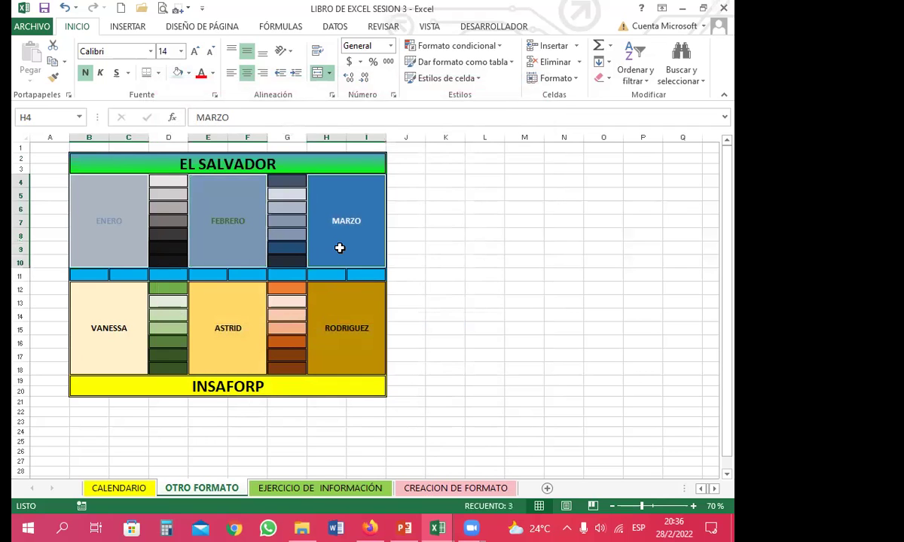
pyautogui.click(214, 95)
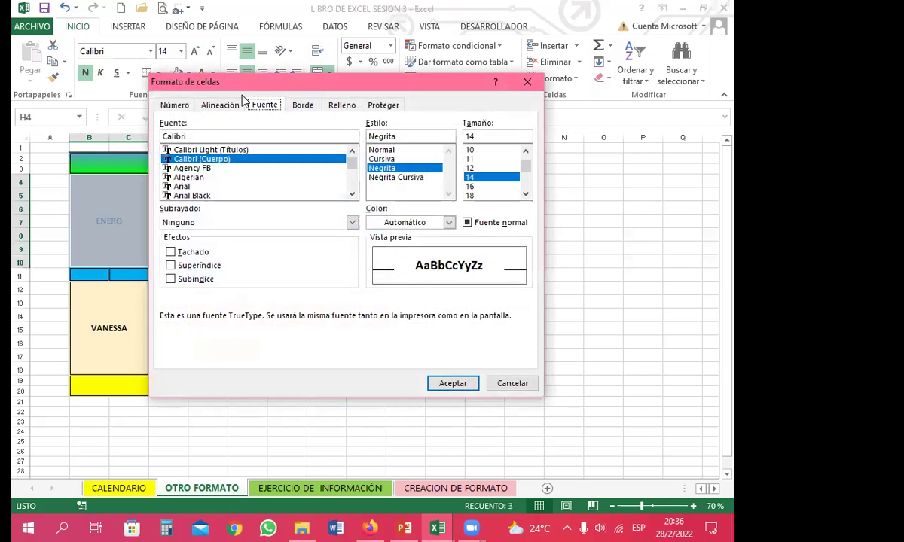
pyautogui.click(341, 106)
pyautogui.click(468, 138)
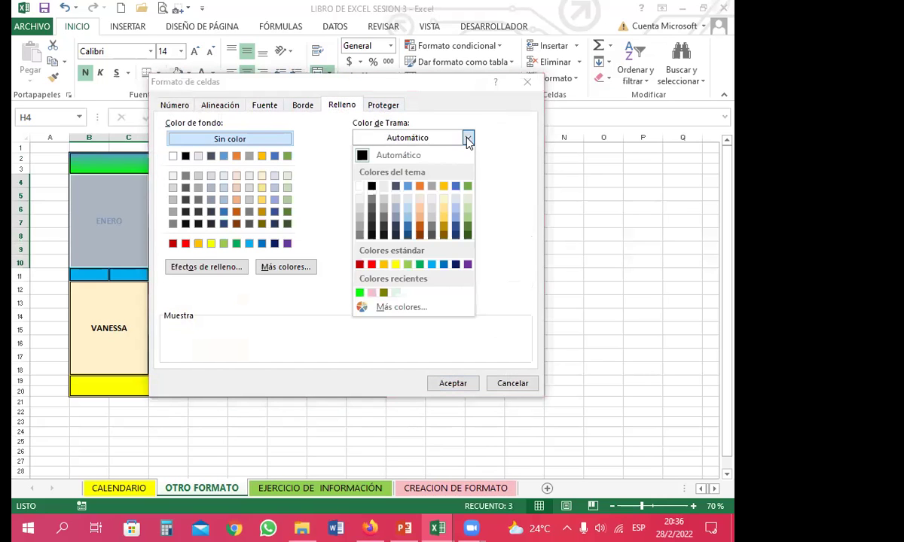
pyautogui.click(384, 306)
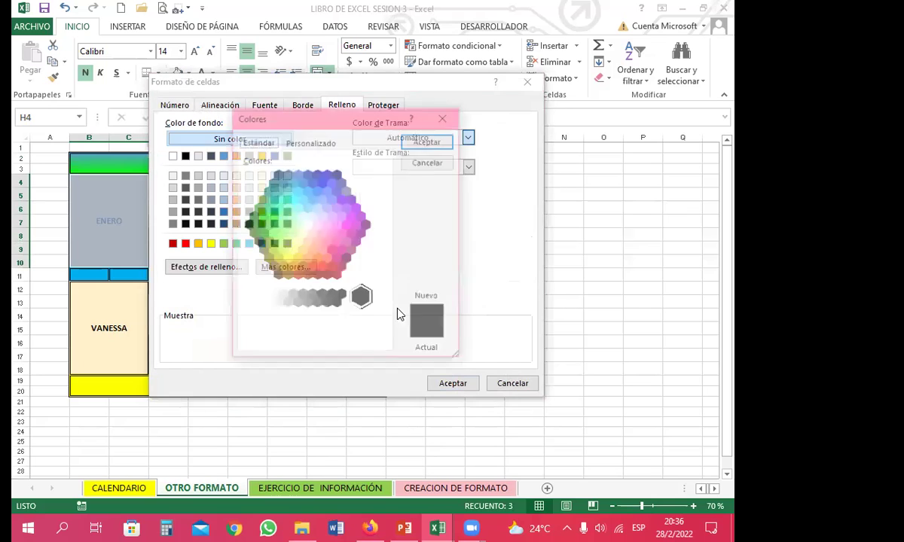
pyautogui.click(302, 249)
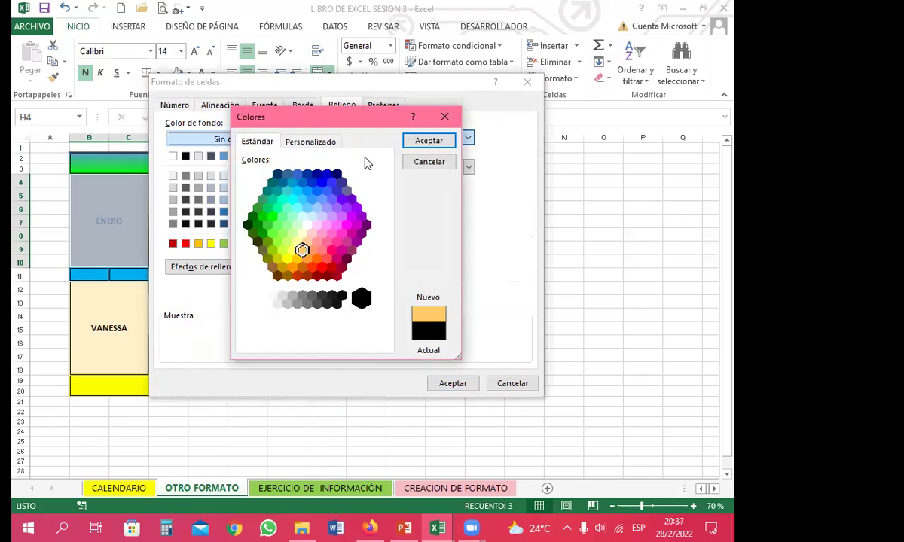
pyautogui.click(429, 142)
# Apply the thin vertical stripe pattern style to the three selected month blocks.
pyautogui.click(466, 167)
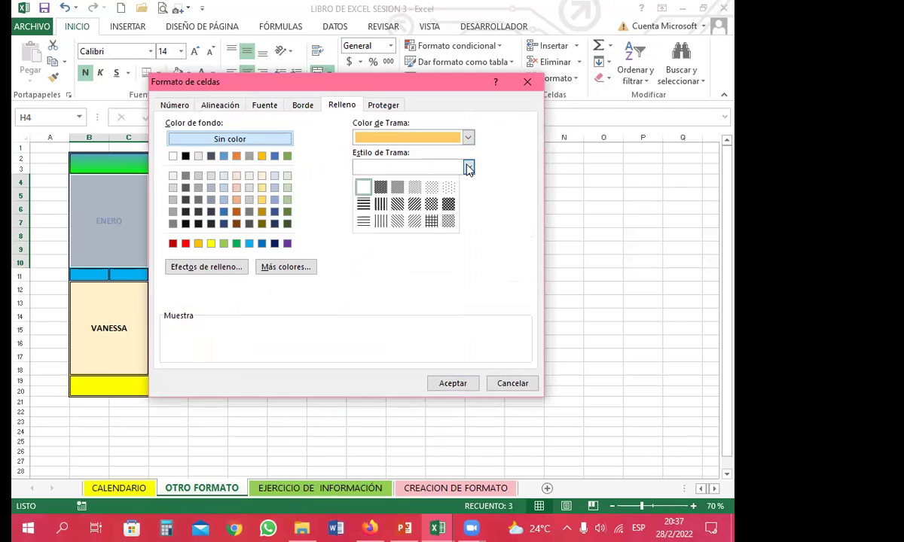
pyautogui.click(380, 220)
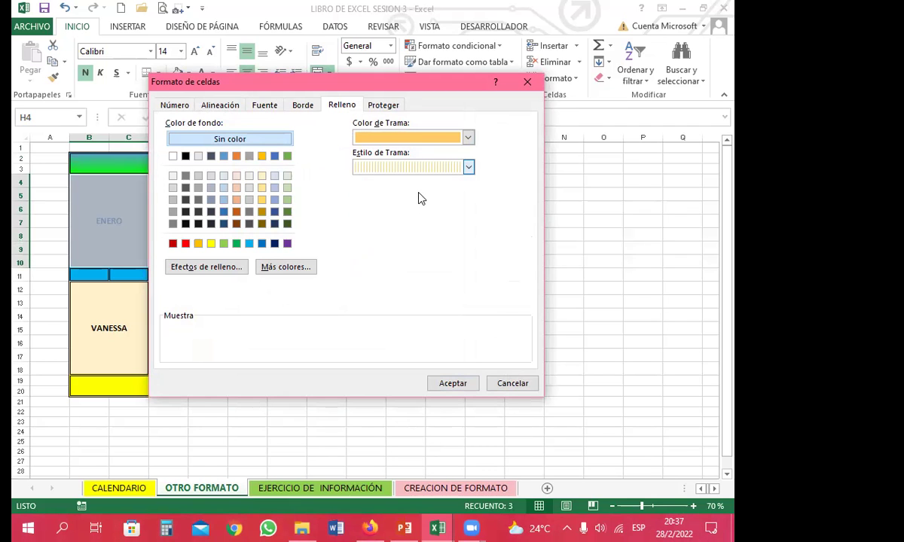
pyautogui.click(451, 381)
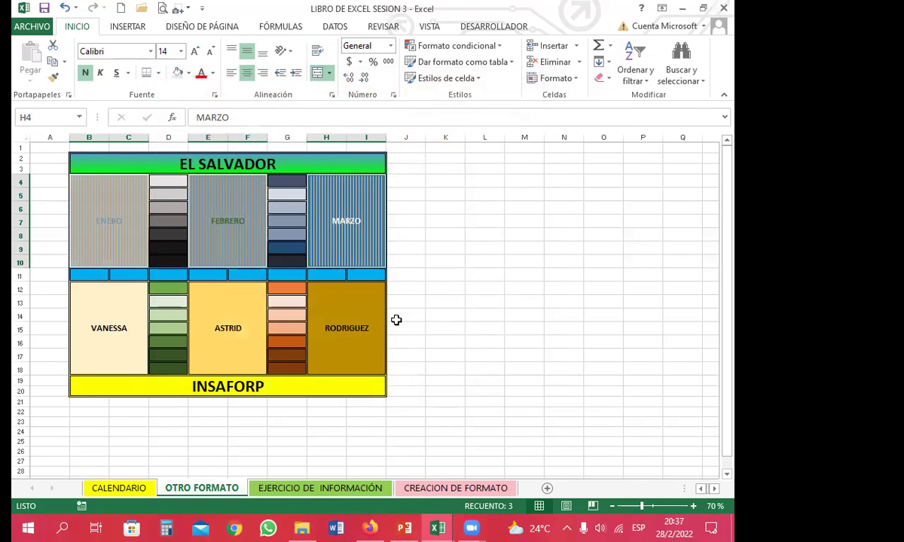
# Choose a two-colour gradient of pink and light orange for the three name blocks in rows 12 to 18 together.
pyautogui.click(430, 301)
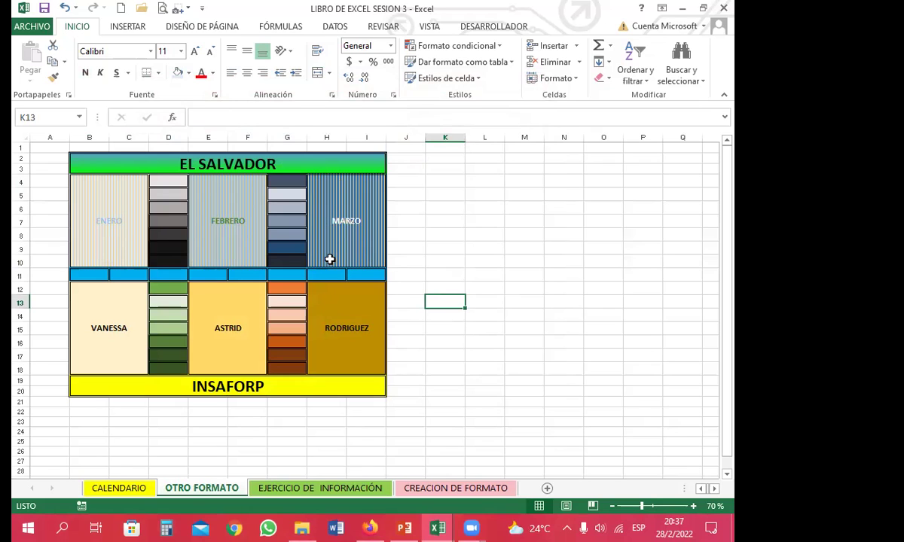
pyautogui.click(116, 339)
pyautogui.keyDown('ctrl'); pyautogui.click(240, 345); pyautogui.keyUp('ctrl')
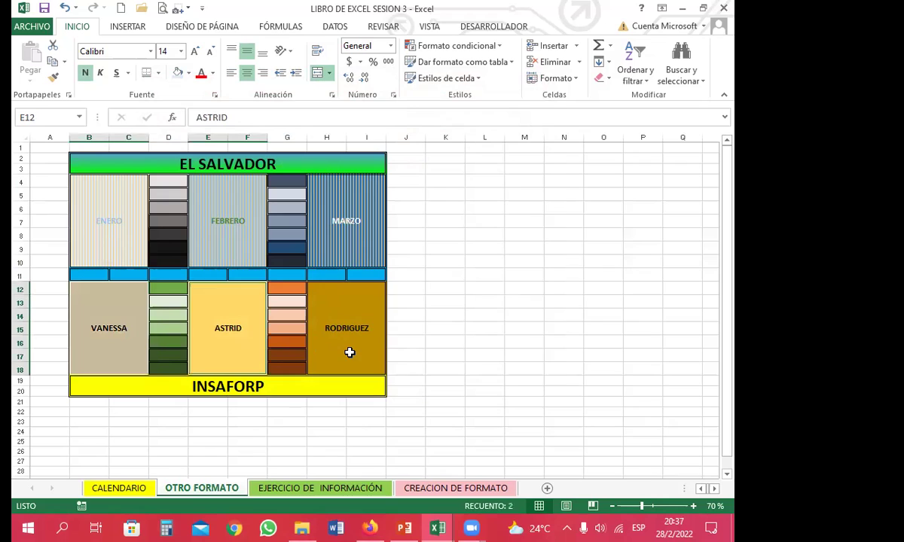
pyautogui.keyDown('ctrl'); pyautogui.click(349, 353); pyautogui.keyUp('ctrl')
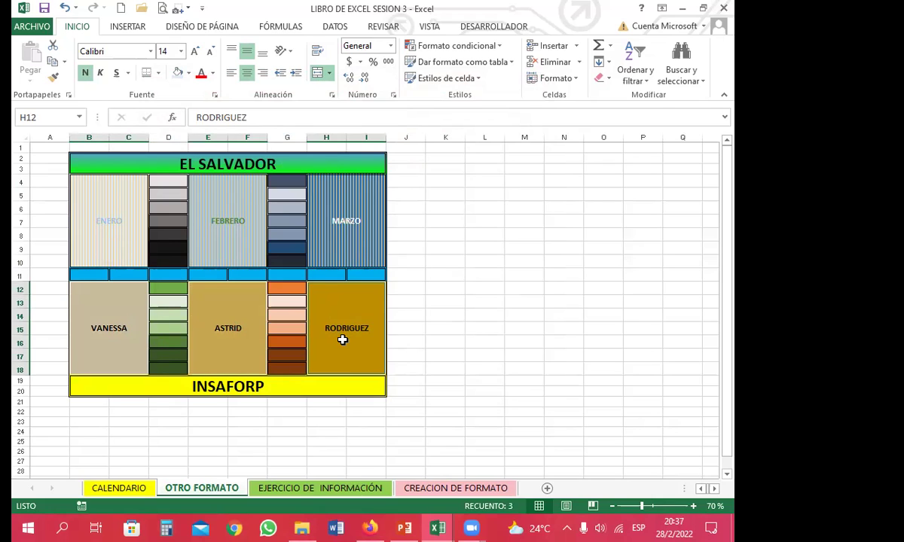
pyautogui.click(214, 95)
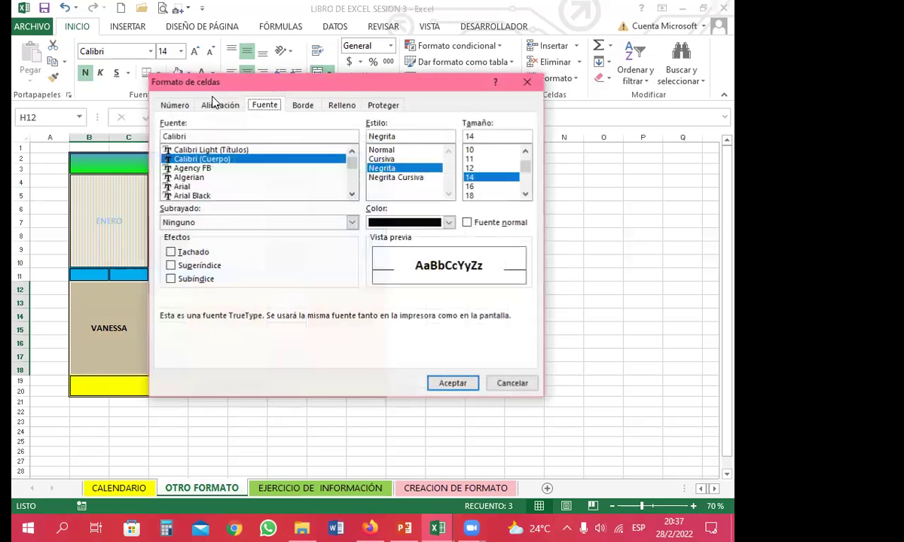
pyautogui.click(341, 105)
pyautogui.click(224, 268)
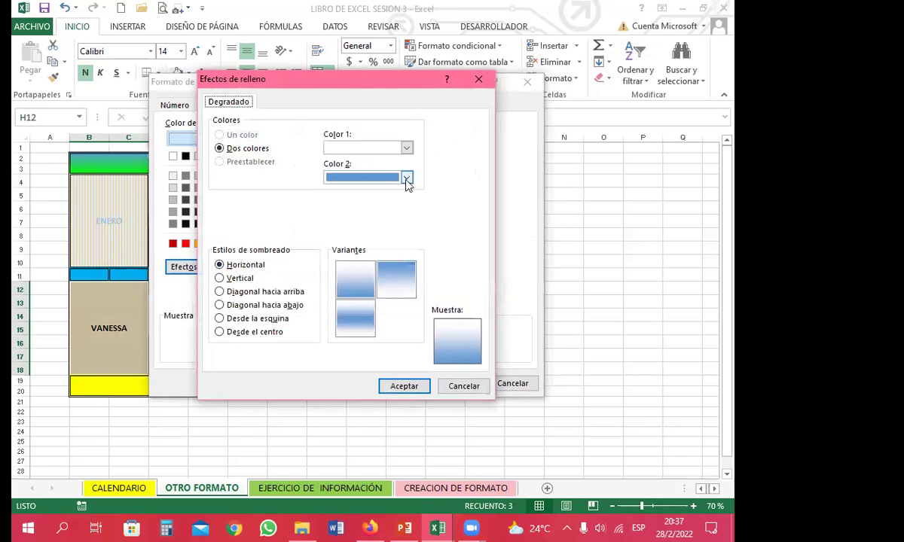
pyautogui.click(406, 148)
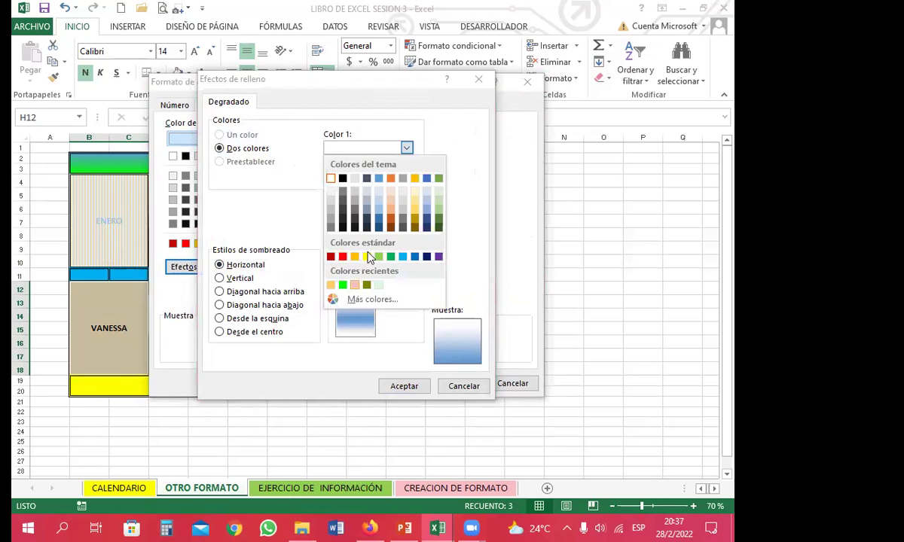
pyautogui.click(354, 285)
pyautogui.click(406, 177)
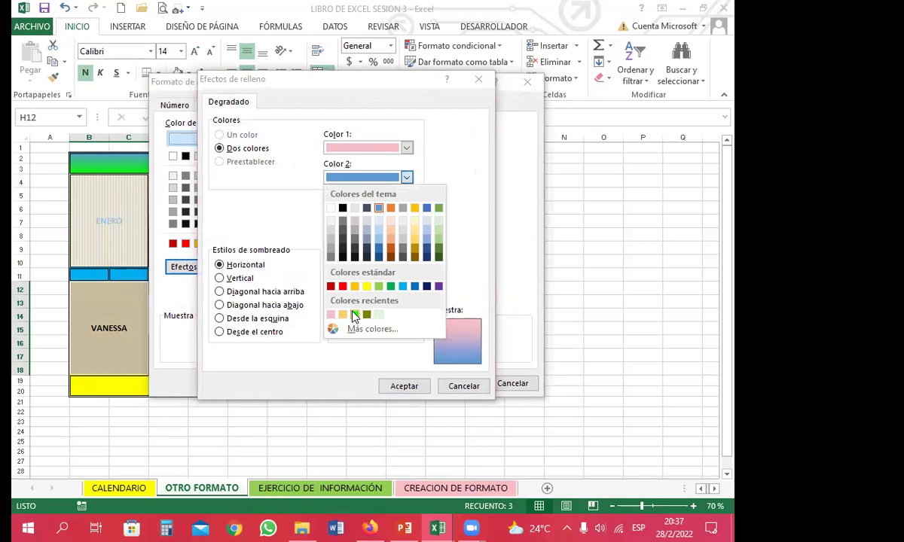
pyautogui.click(354, 314)
pyautogui.click(406, 178)
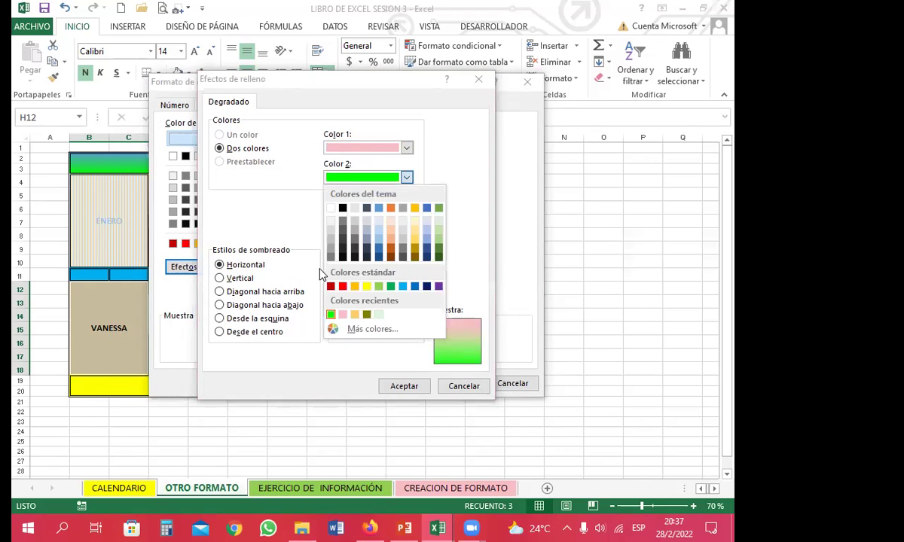
pyautogui.click(355, 316)
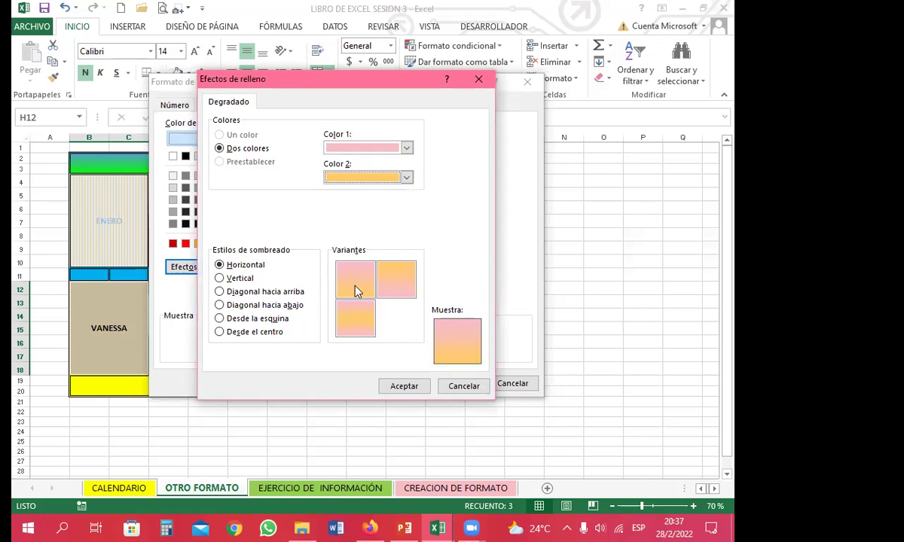
# Apply the gradient to the three name blocks with the shading style that radiates from the centre.
pyautogui.click(221, 332)
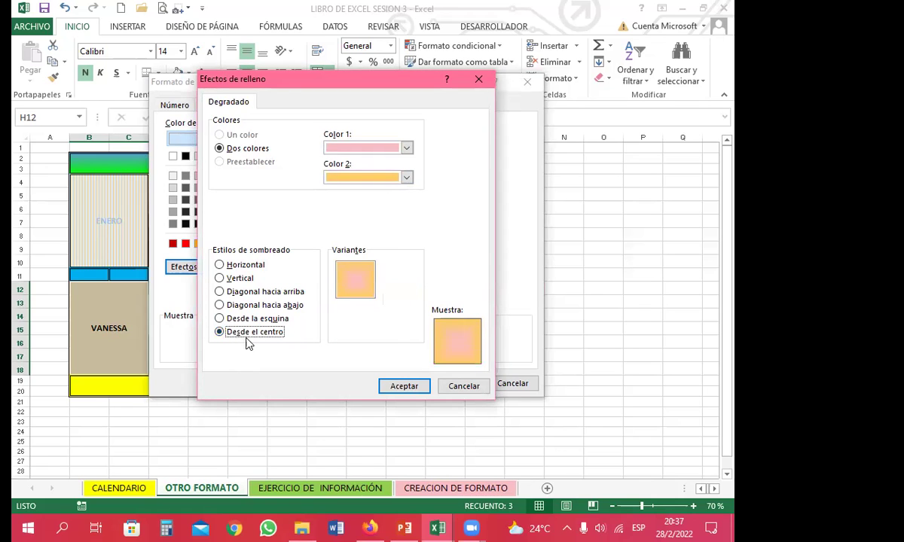
pyautogui.click(403, 386)
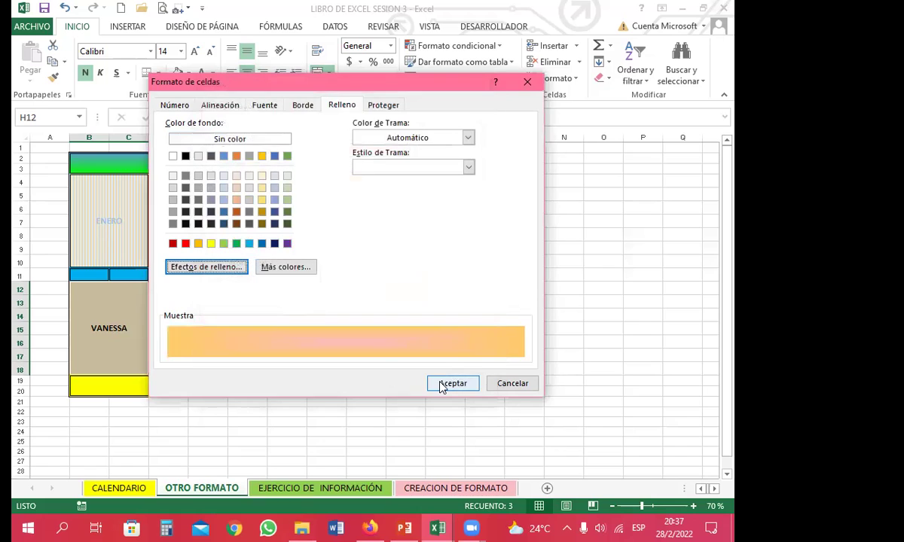
pyautogui.click(443, 386)
pyautogui.click(430, 315)
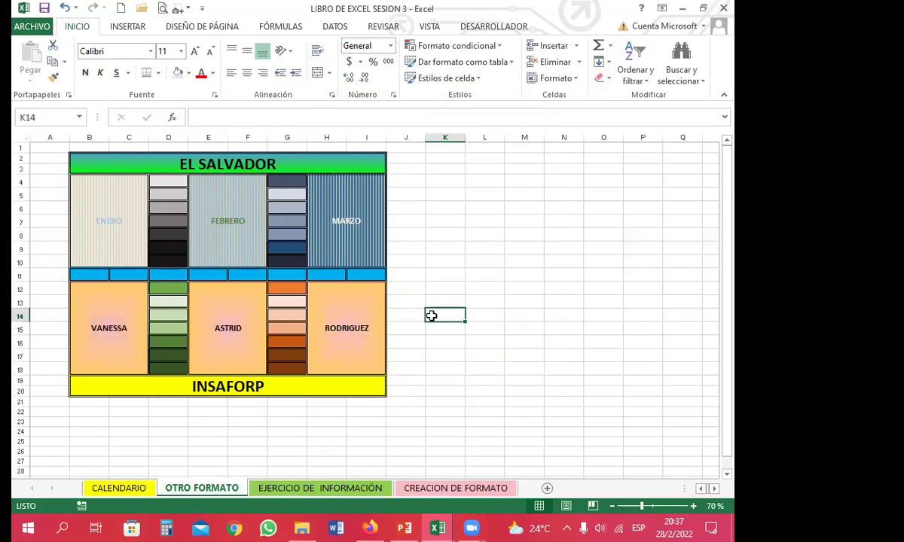
pyautogui.click(238, 233)
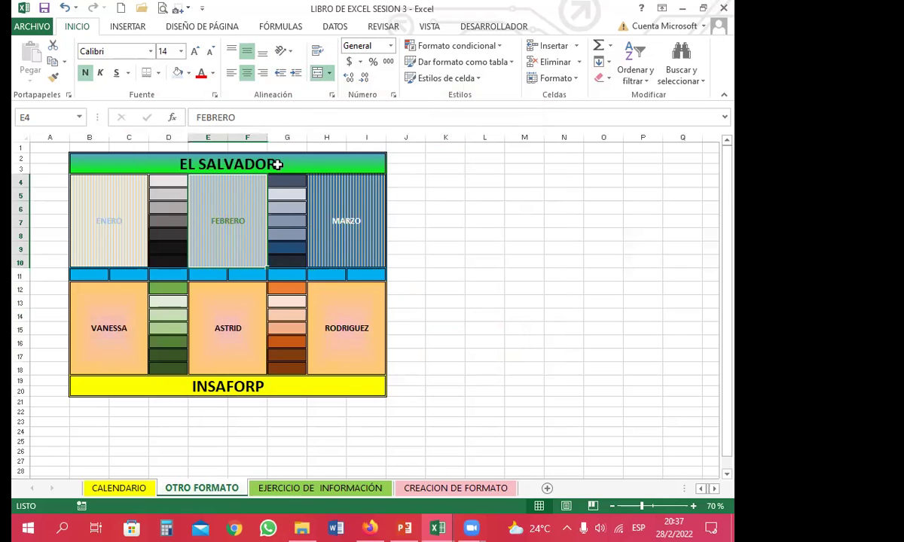
pyautogui.click(277, 209)
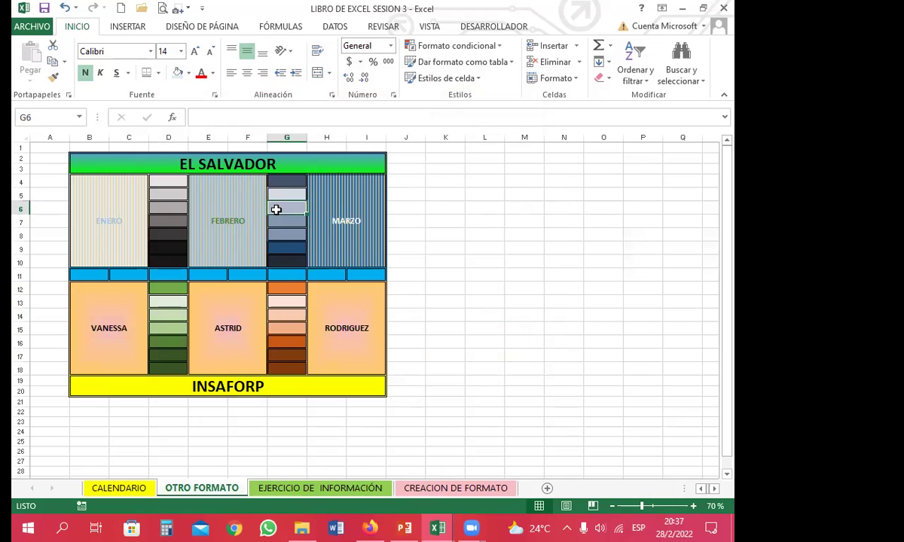
pyautogui.click(213, 246)
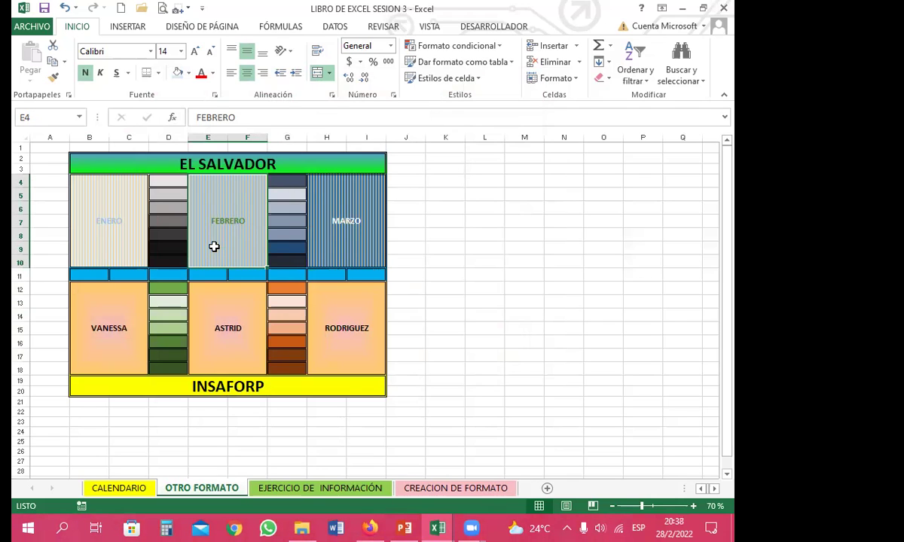
pyautogui.click(246, 319)
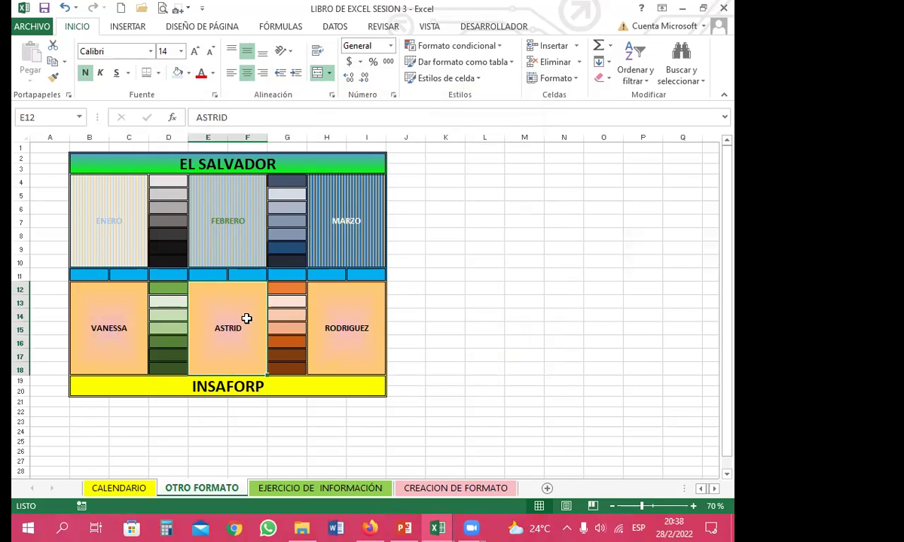
# Set thick bright green outline and inside borders for the whole table in B2:I20.
pyautogui.moveTo(115, 159); pyautogui.dragTo(343, 381)
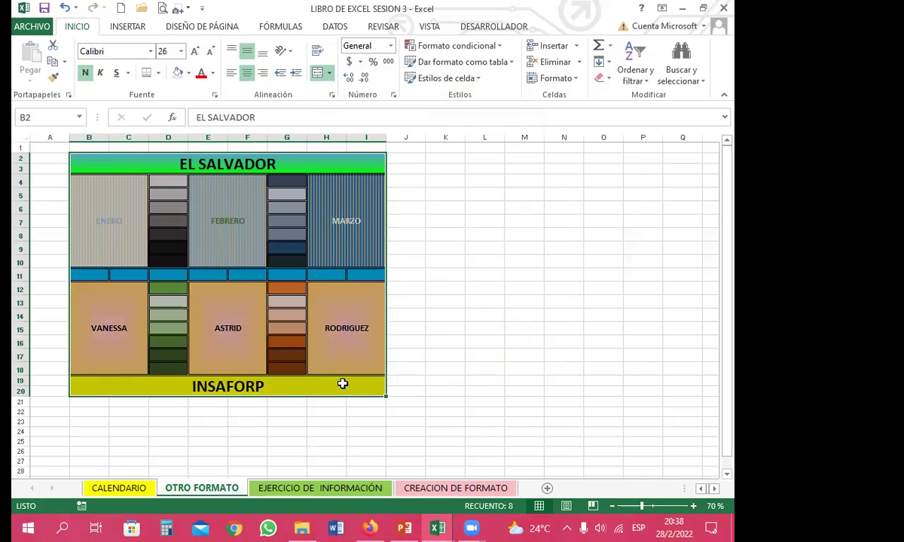
pyautogui.click(216, 96)
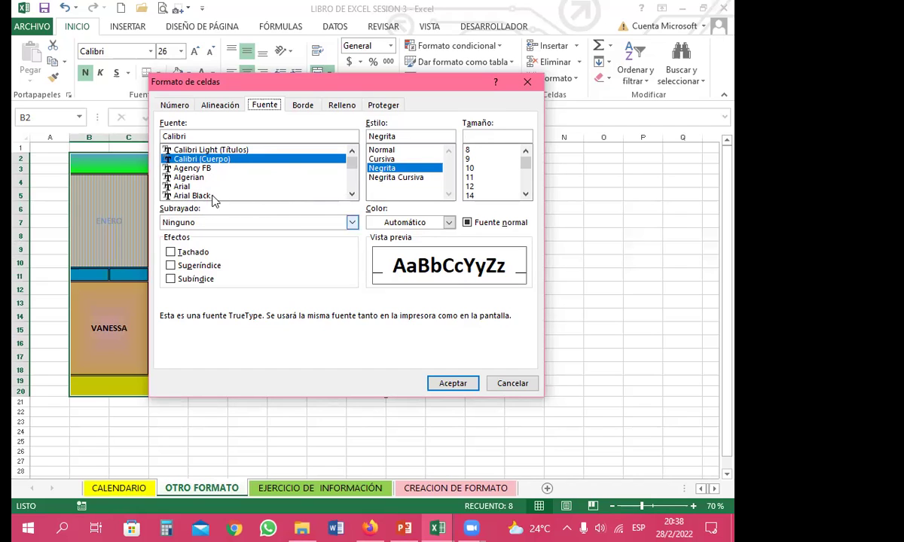
pyautogui.click(304, 107)
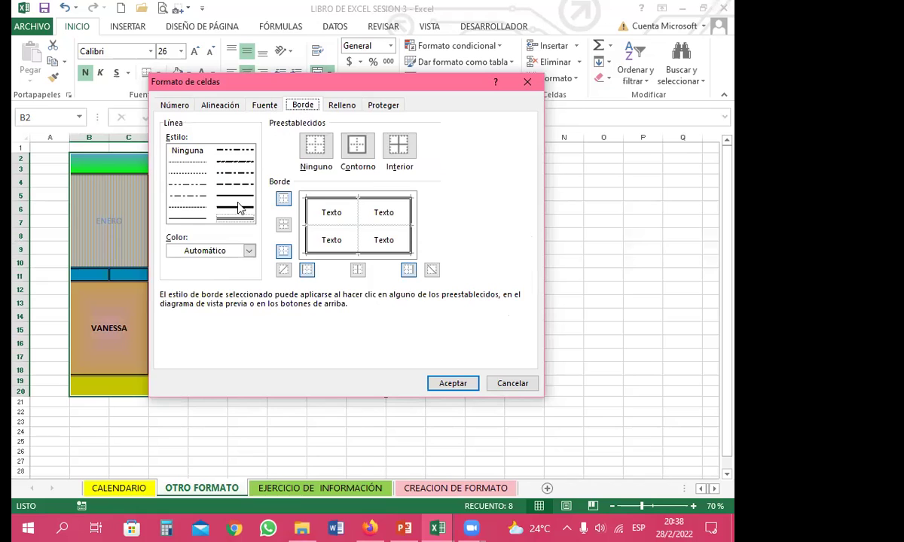
pyautogui.click(250, 252)
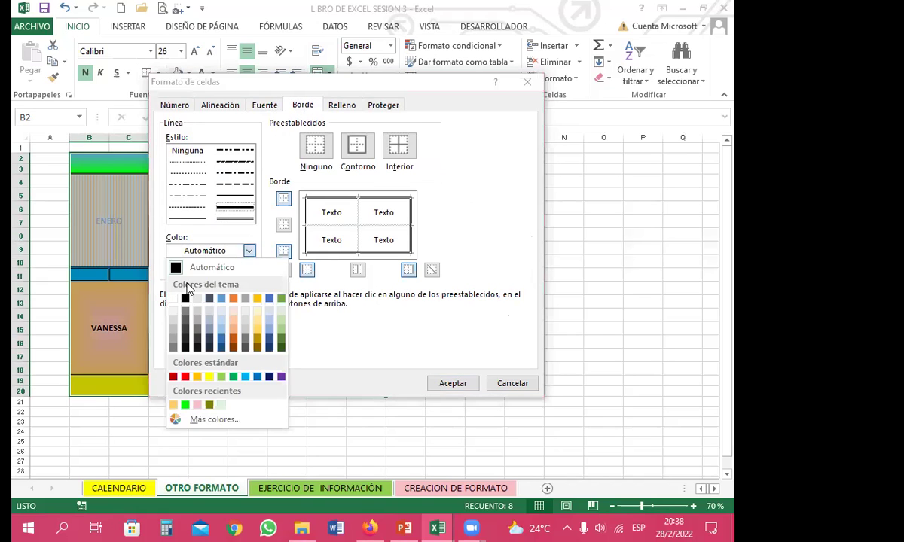
pyautogui.click(184, 405)
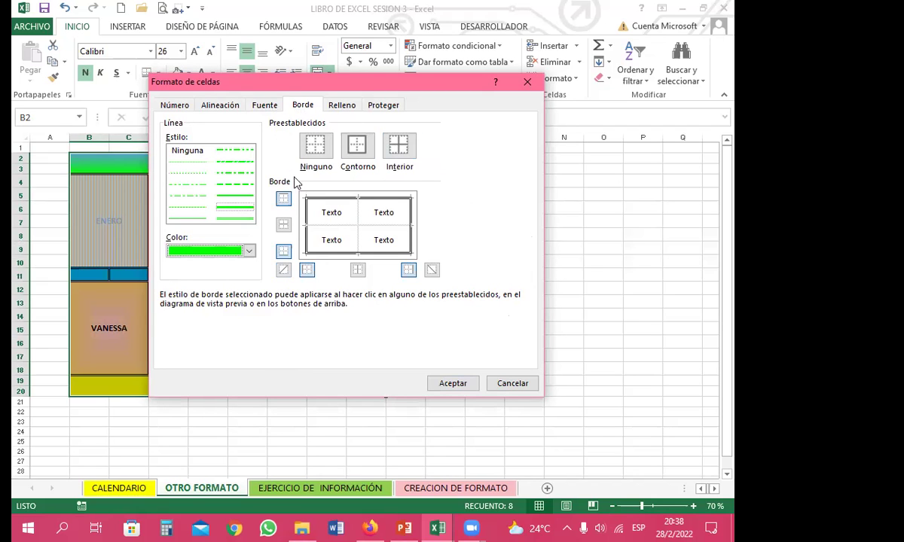
pyautogui.click(351, 148)
pyautogui.click(401, 147)
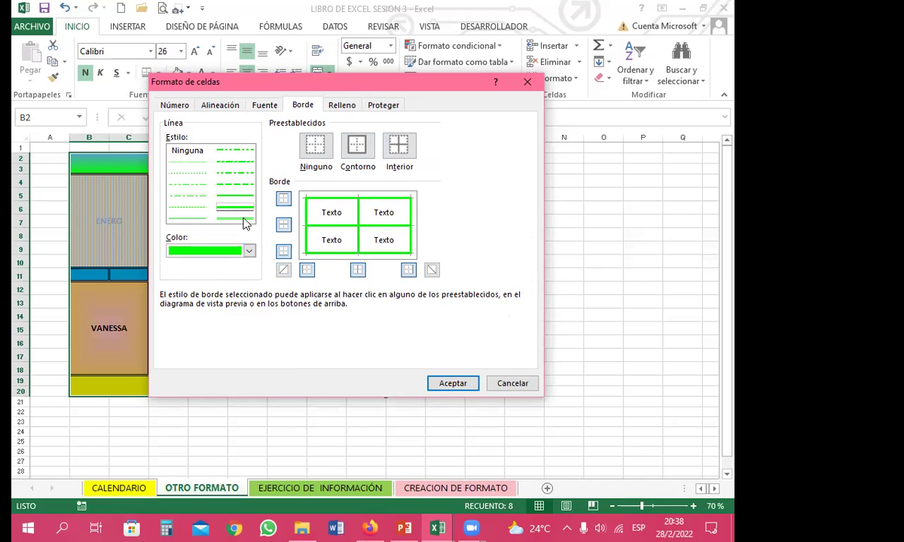
# Change the table's inside borders to thick olive lines and apply the border formatting.
pyautogui.click(250, 251)
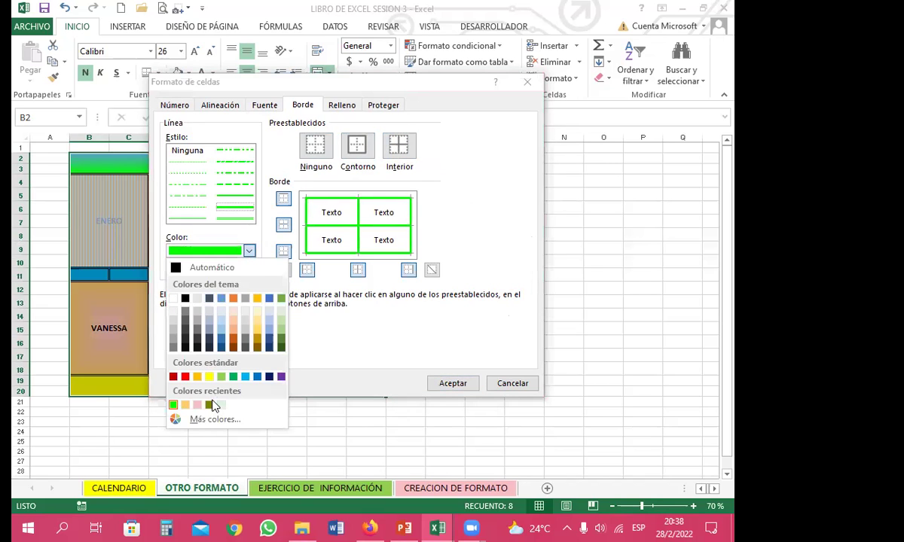
pyautogui.click(209, 405)
pyautogui.click(398, 146)
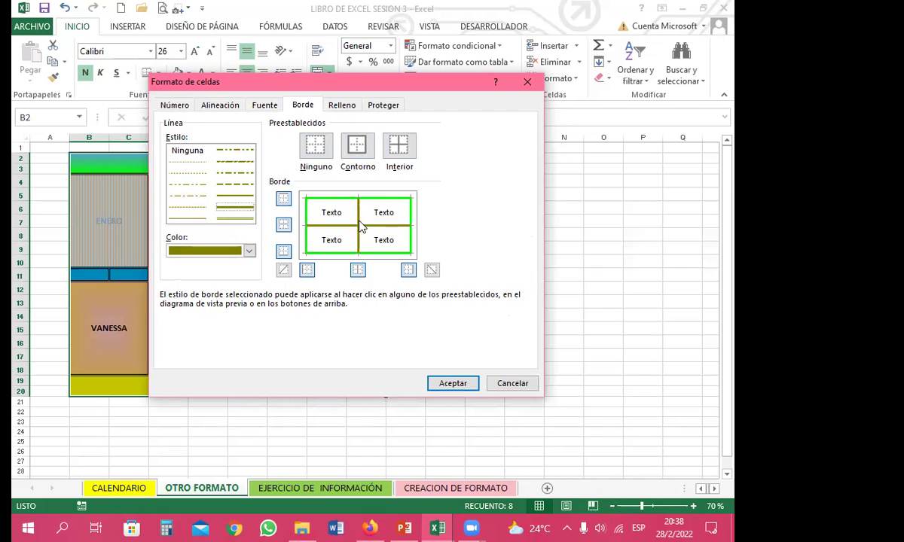
pyautogui.click(453, 384)
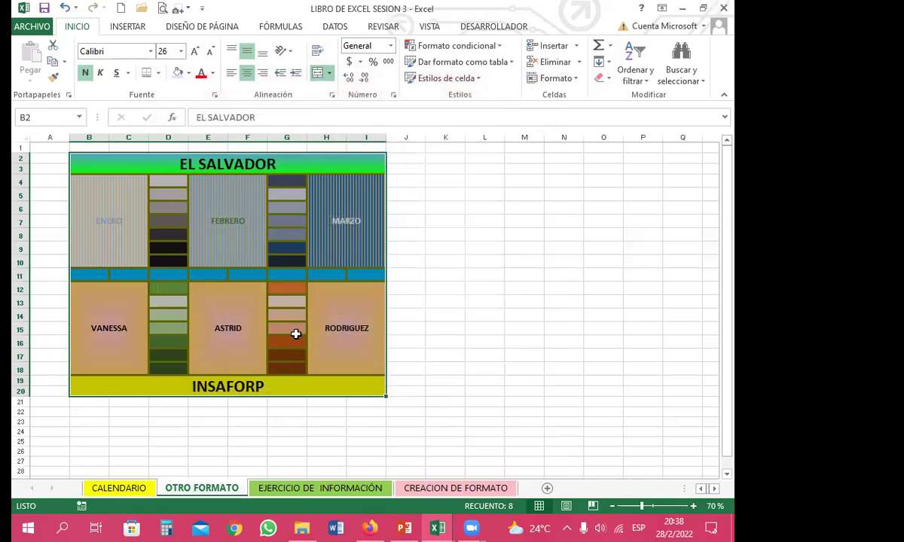
pyautogui.click(441, 291)
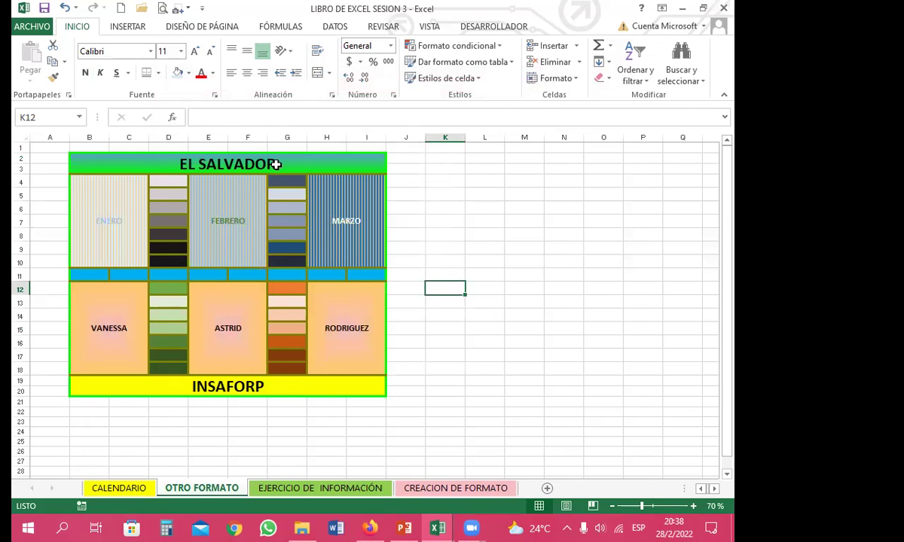
pyautogui.click(332, 242)
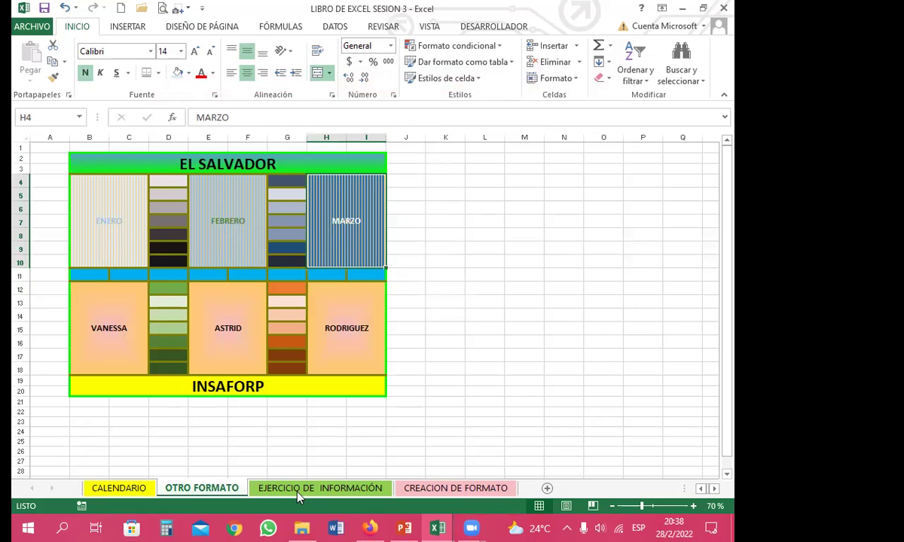
# Merge and centre cells A1:A20 containing INAFORP on the EJERCICIO DE INFORMACIÓN sheet.
pyautogui.click(320, 488)
pyautogui.click(113, 267)
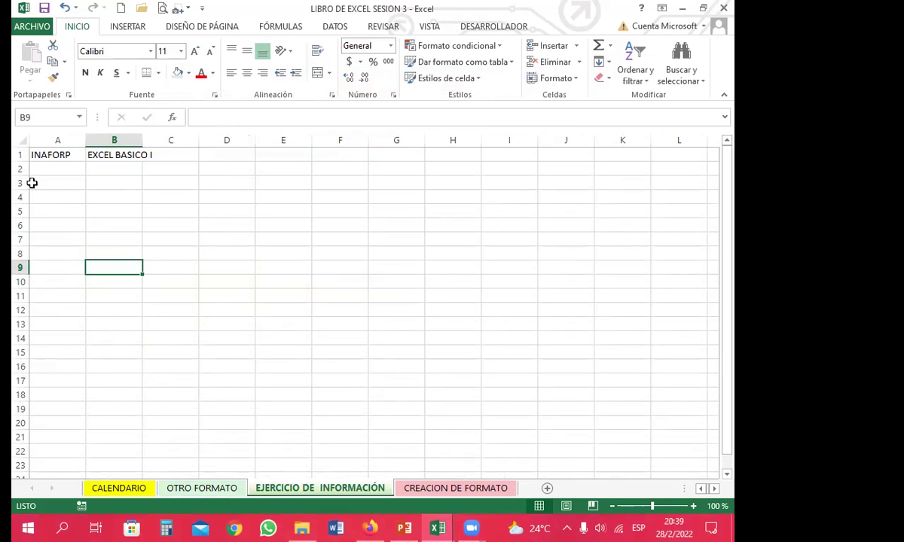
pyautogui.doubleClick(61, 154)
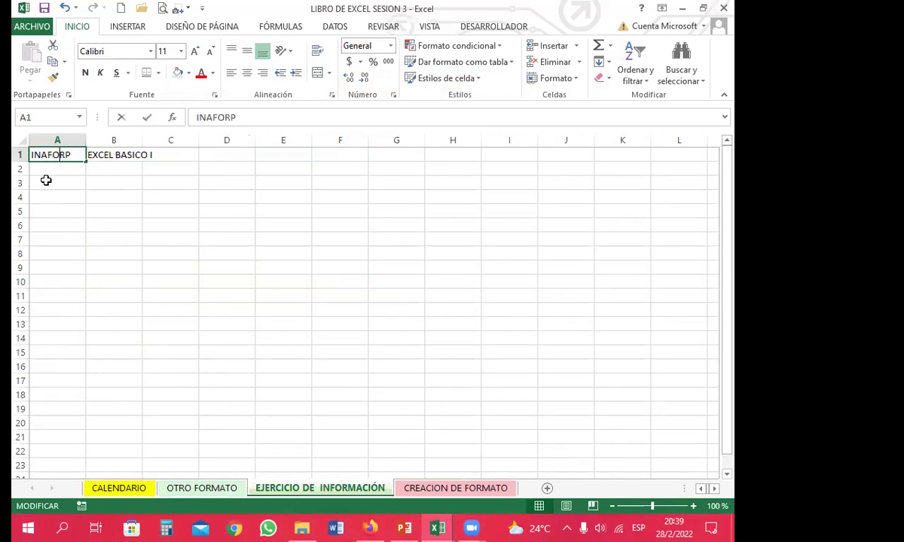
pyautogui.click(121, 158)
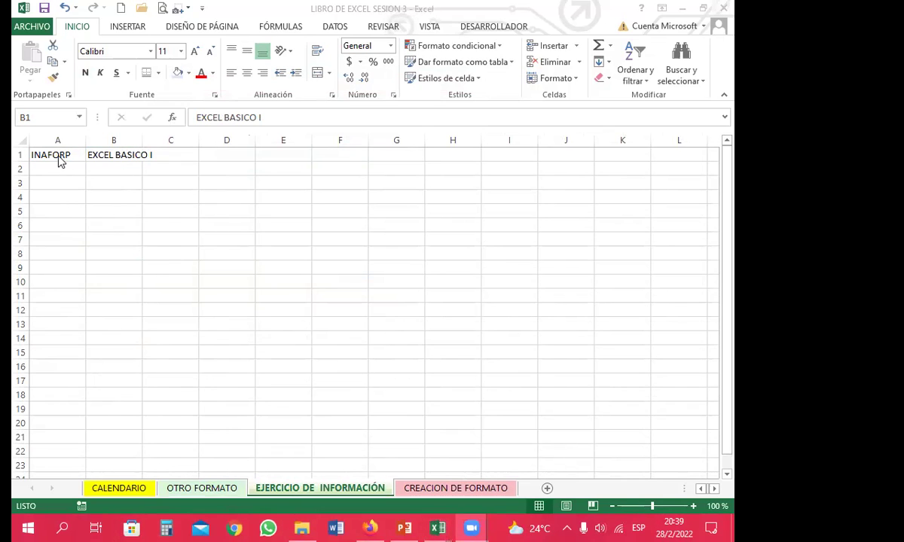
pyautogui.moveTo(61, 153); pyautogui.dragTo(71, 422)
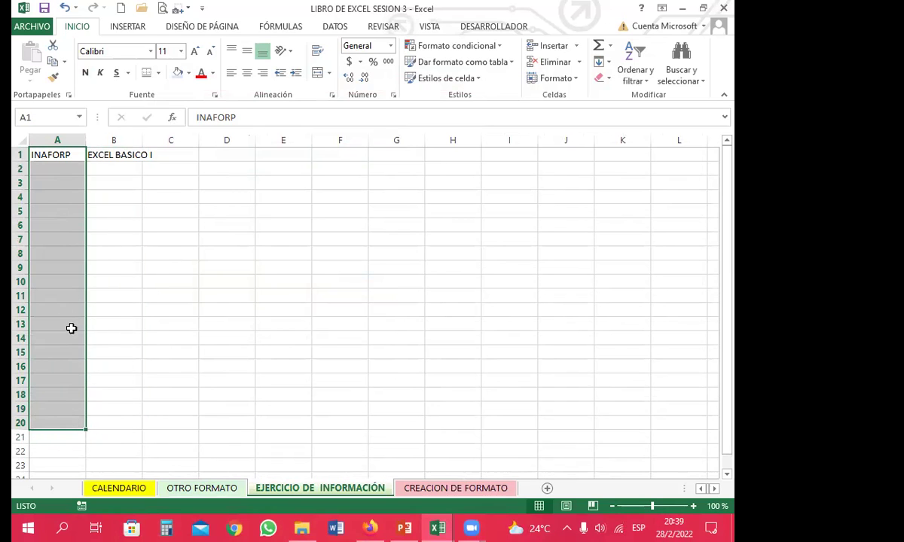
pyautogui.click(317, 75)
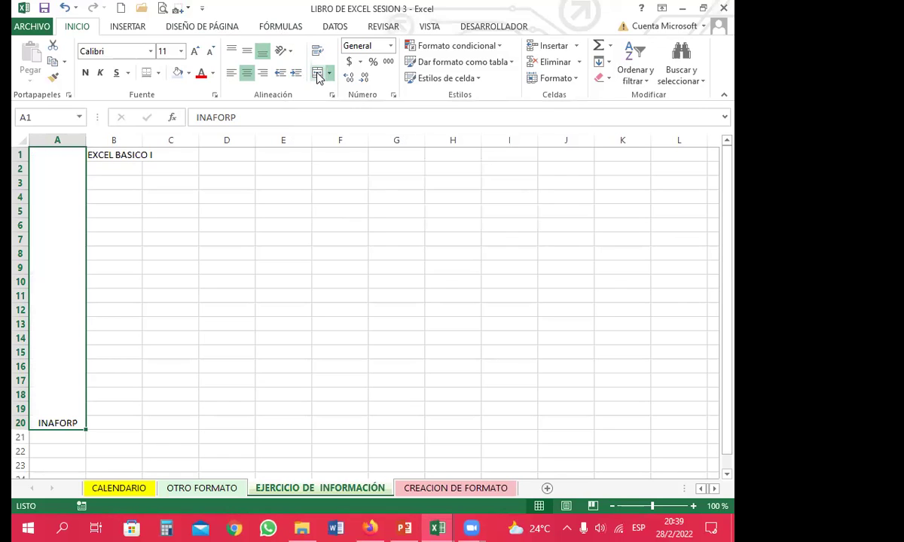
# Align the INAFORP text vertically to the middle of the merged A1:A20 cell.
pyautogui.click(107, 364)
pyautogui.click(41, 412)
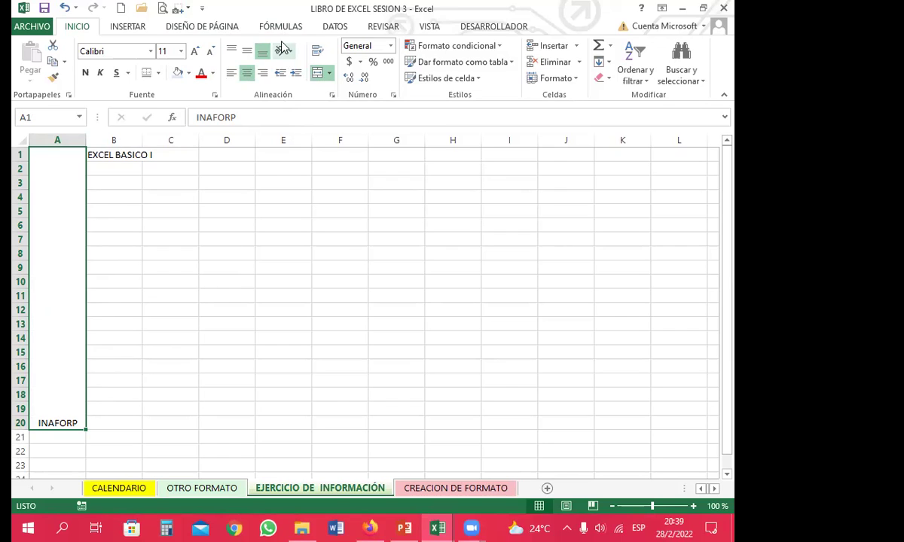
pyautogui.click(247, 52)
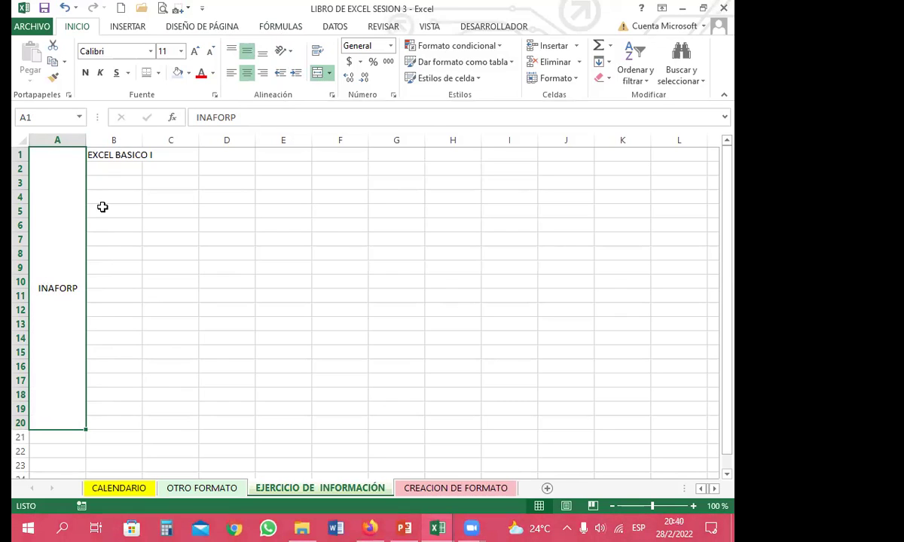
# Rotate the INAFORP text in the merged A1:A20 cell to 49 degrees.
pyautogui.click(332, 95)
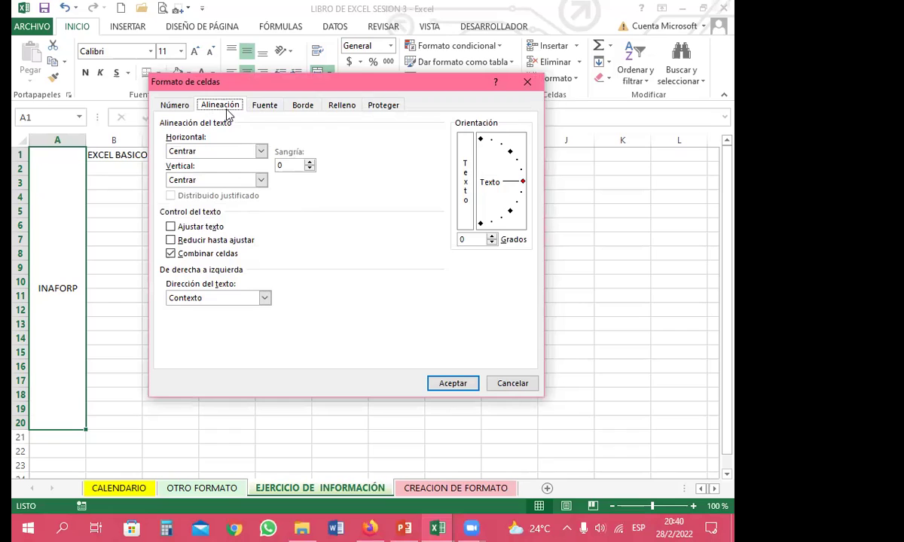
pyautogui.moveTo(523, 182); pyautogui.dragTo(510, 152)
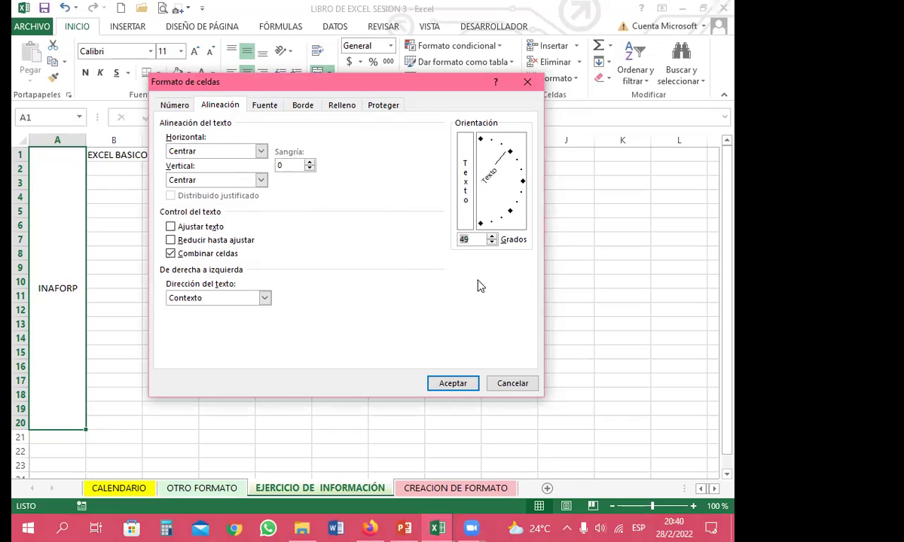
pyautogui.click(443, 382)
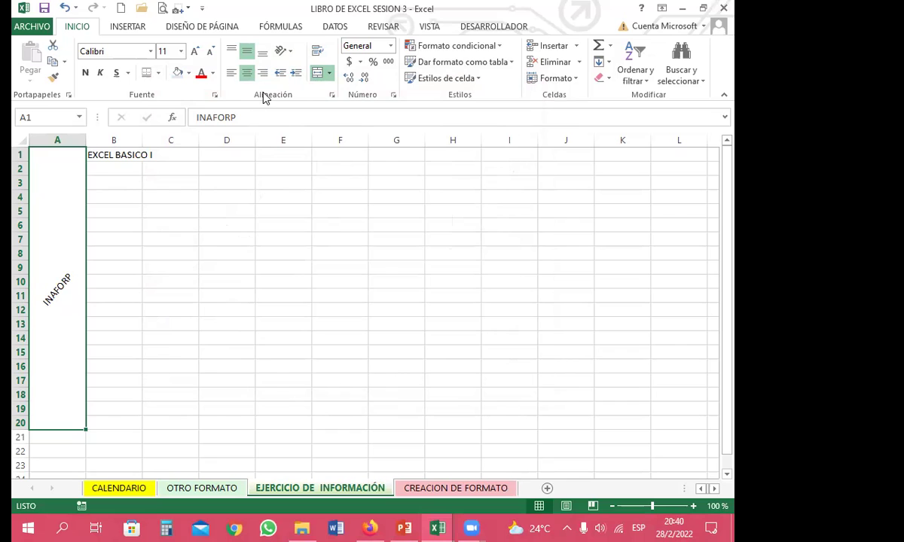
# Change the INAFORP text orientation to vertical text with stacked letters.
pyautogui.click(291, 52)
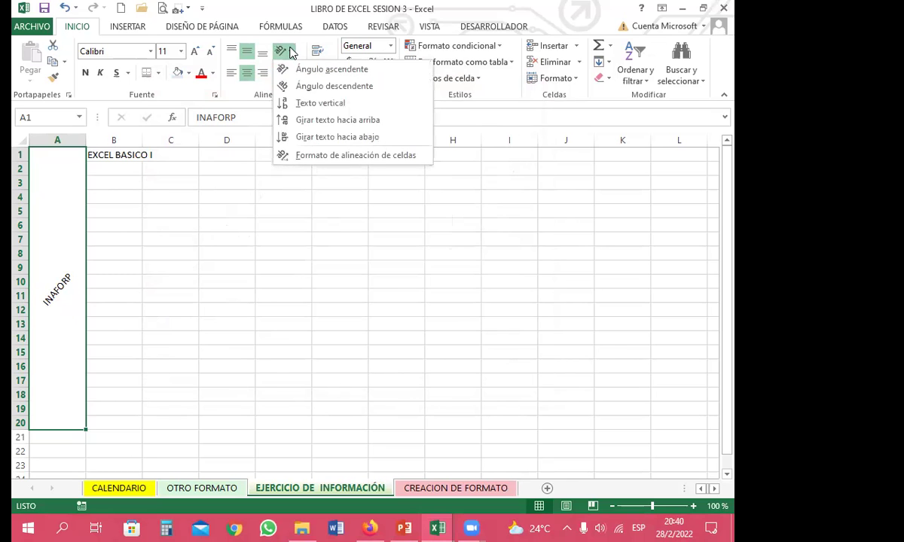
pyautogui.click(285, 104)
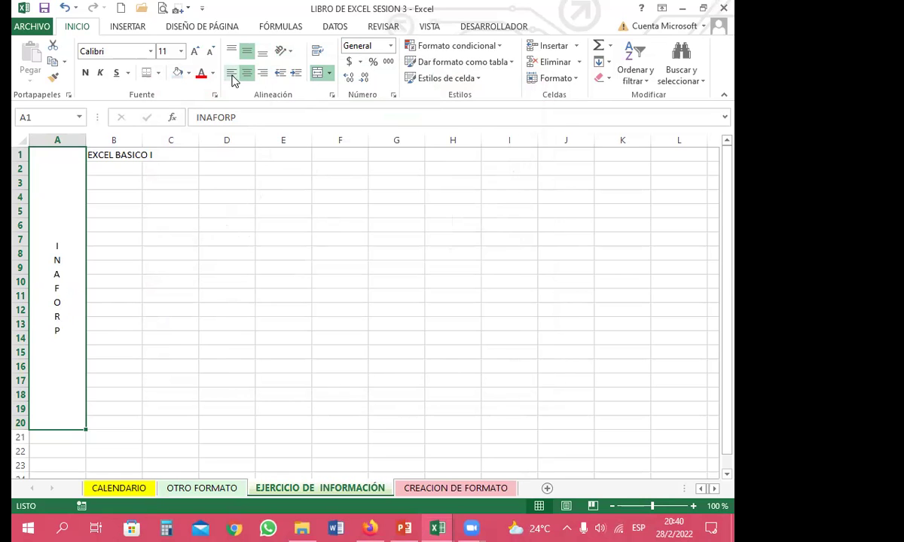
# Format the INAFORP text in Algerian, bold, size 18, with the standard red font colour.
pyautogui.click(215, 97)
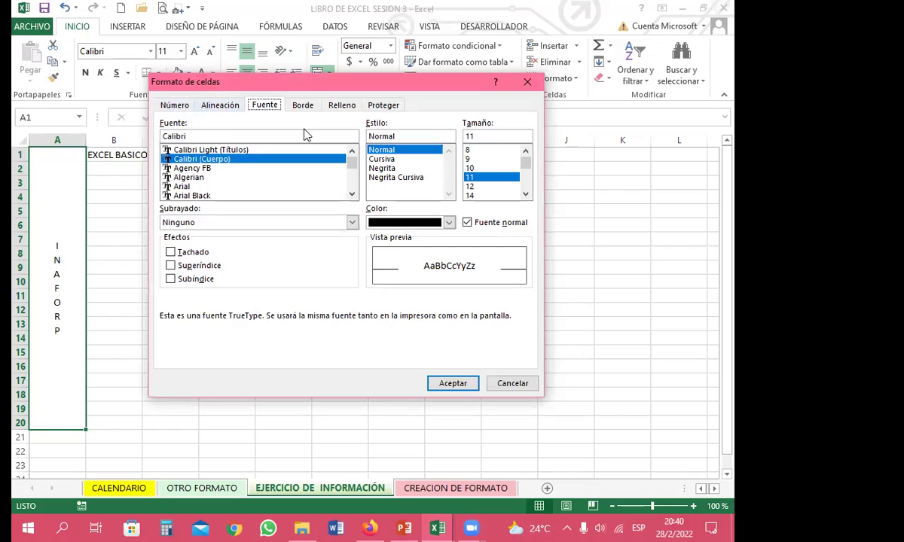
pyautogui.click(385, 168)
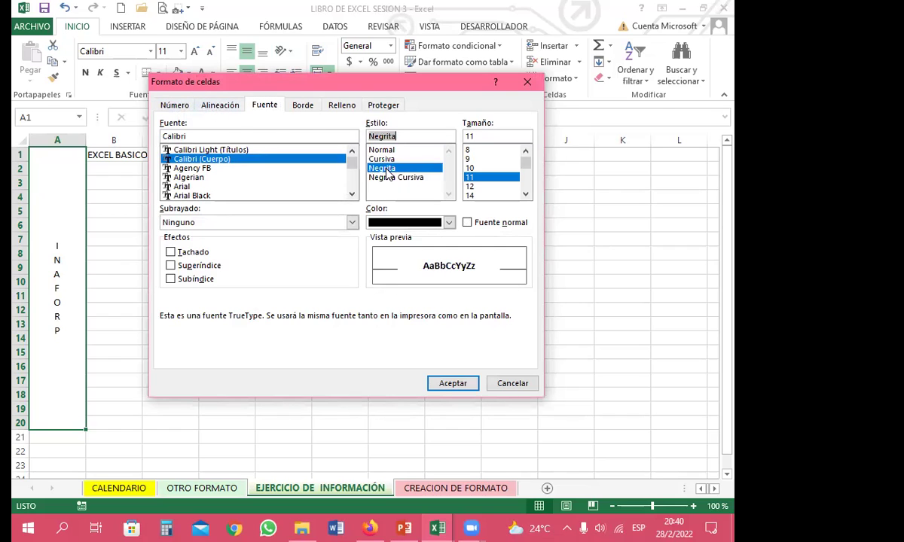
pyautogui.click(526, 195)
pyautogui.click(526, 195)
pyautogui.click(526, 194)
pyautogui.click(525, 194)
pyautogui.click(474, 177)
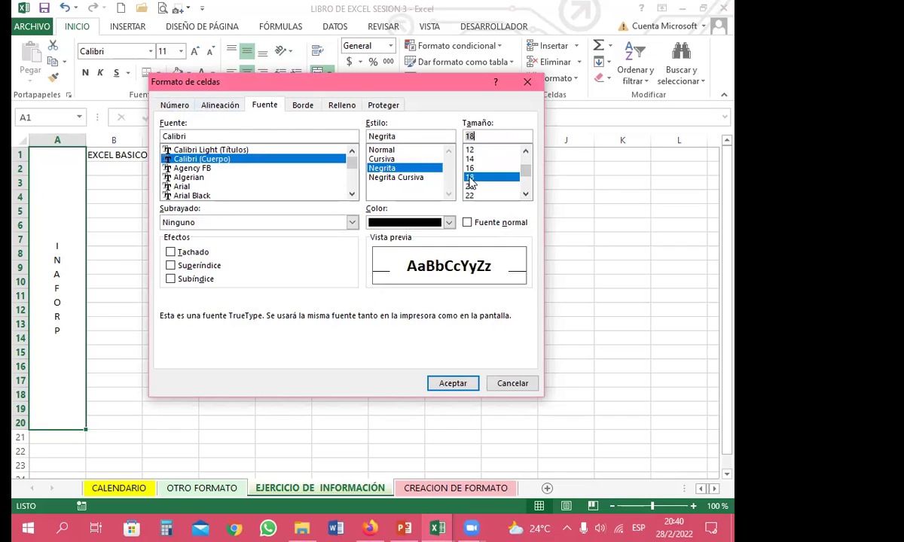
pyautogui.click(448, 223)
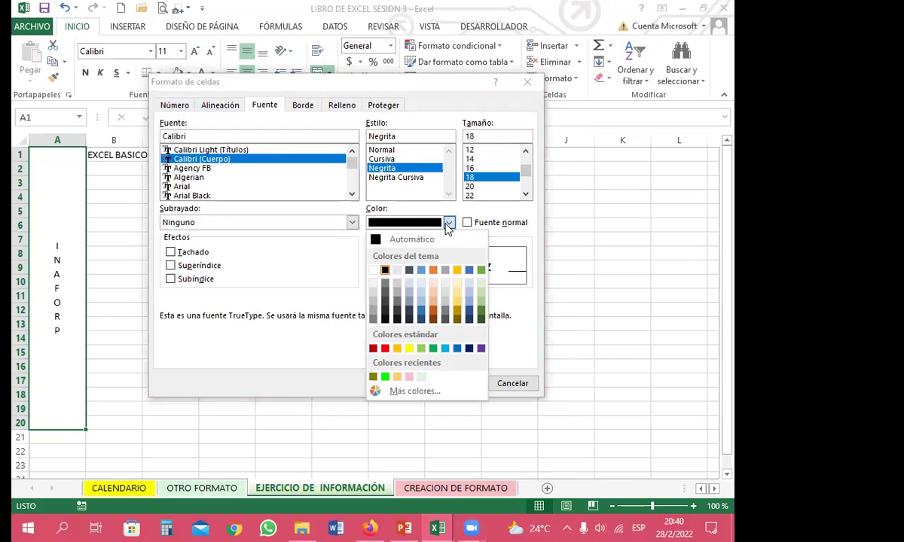
pyautogui.click(384, 348)
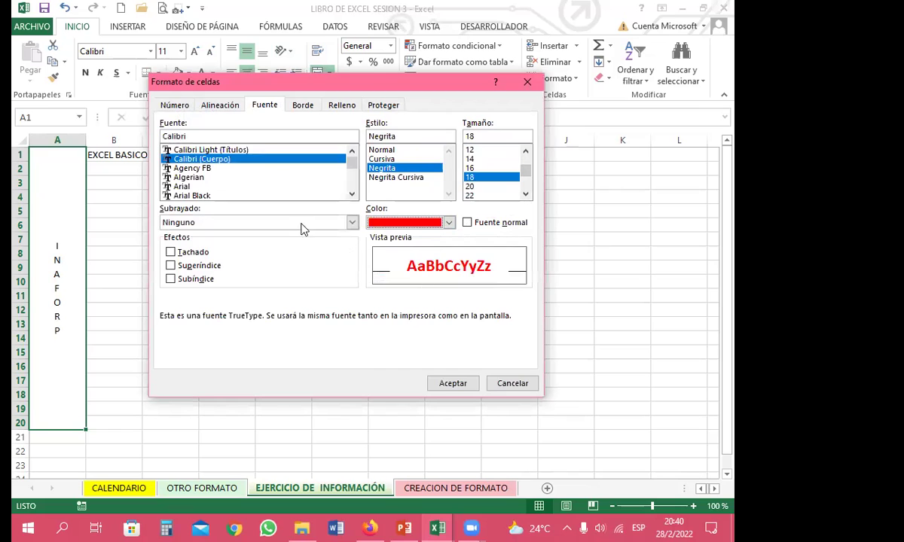
pyautogui.click(186, 177)
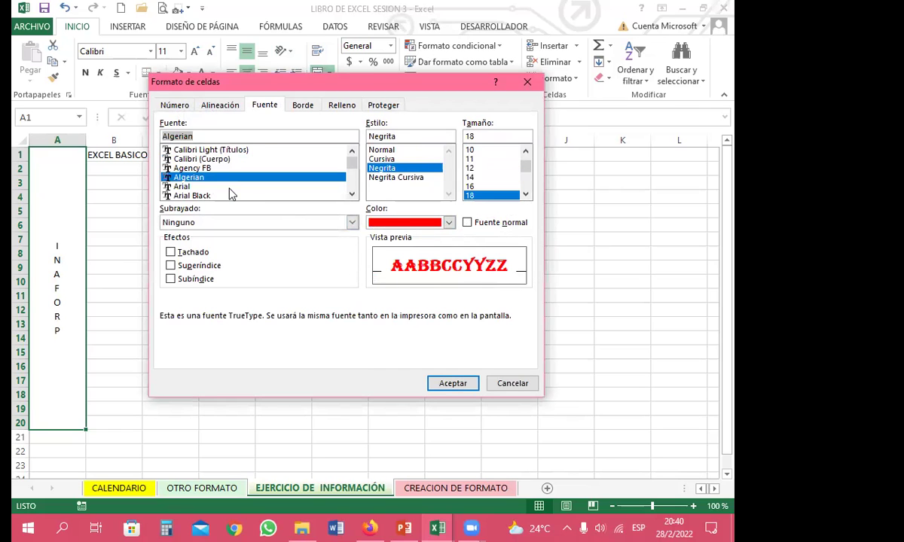
pyautogui.click(452, 383)
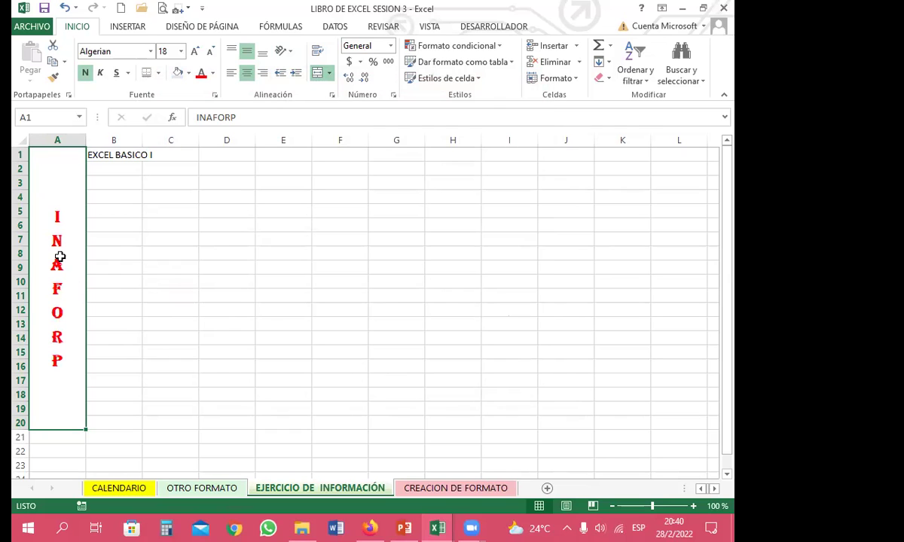
# Correct the text in the merged A1:A20 cell to INSAFORP.
pyautogui.click(202, 118)
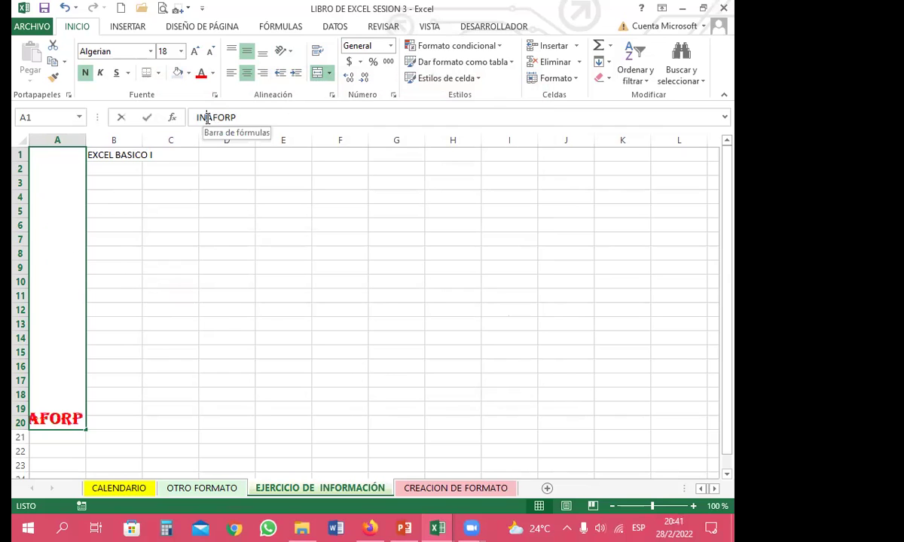
pyautogui.write('S')
pyautogui.click(122, 259)
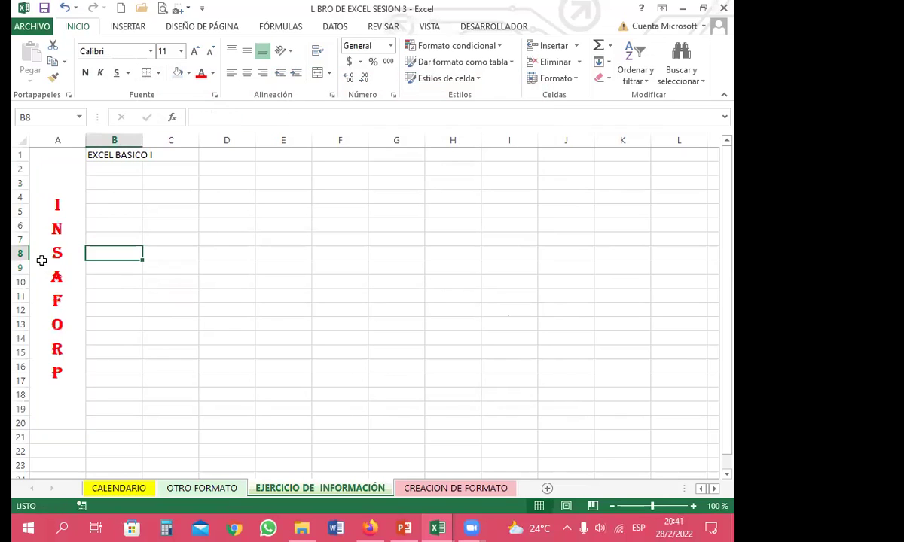
# Set a pink outline border around the merged INSAFORP cell.
pyautogui.click(42, 252)
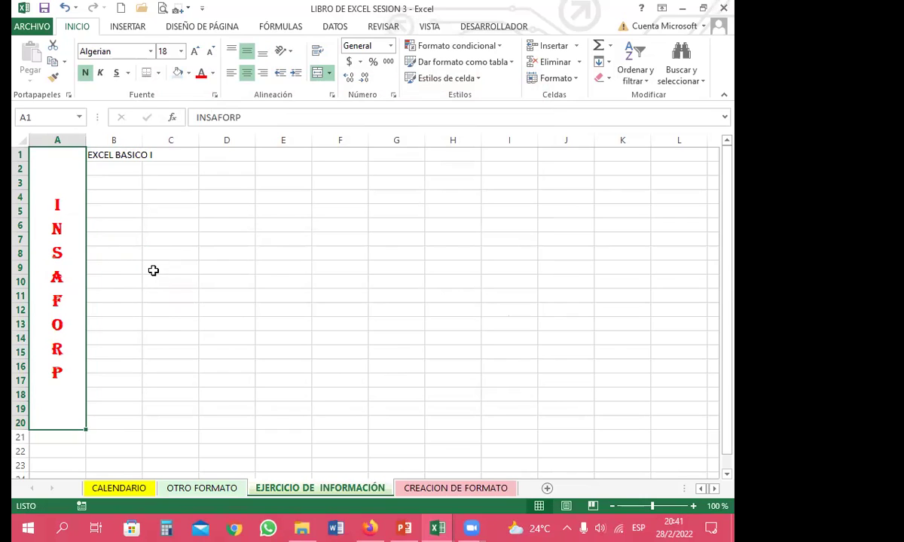
pyautogui.click(215, 94)
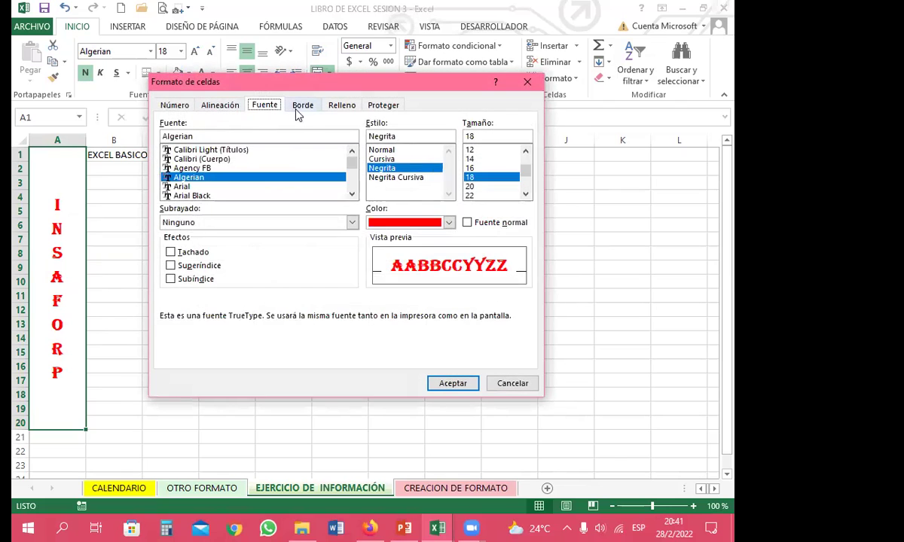
pyautogui.click(301, 106)
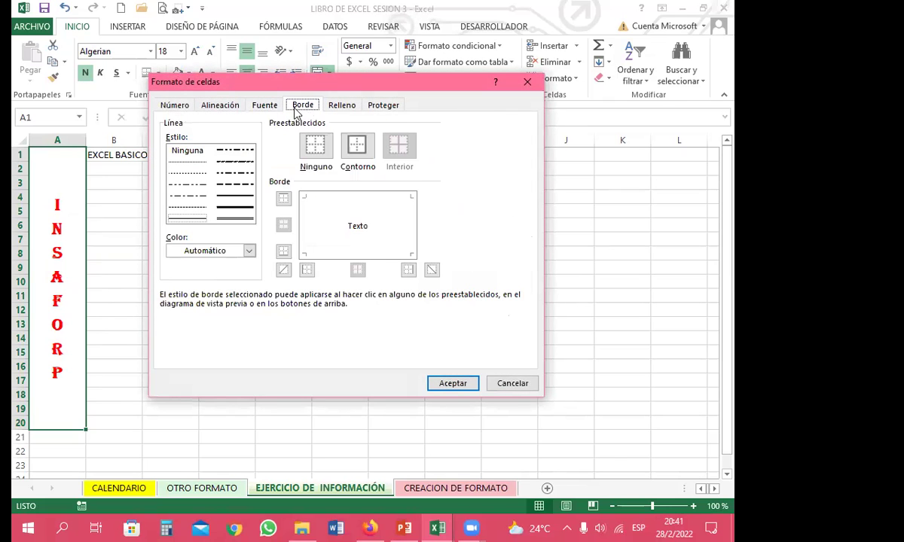
pyautogui.click(249, 252)
pyautogui.click(209, 405)
pyautogui.click(357, 151)
# Fill the INSAFORP cell with a horizontal two-colour gradient from light blue-grey to dark gold and apply the cell formatting.
pyautogui.click(345, 107)
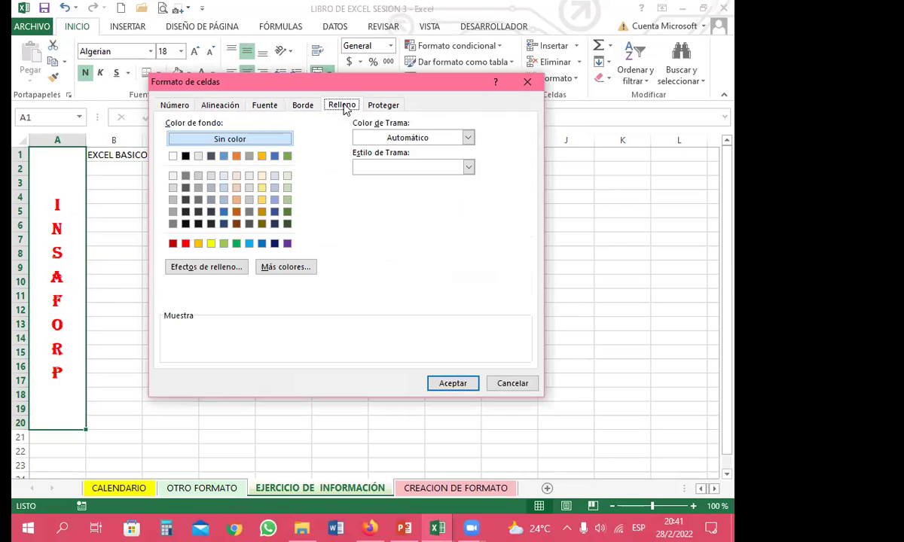
pyautogui.click(212, 265)
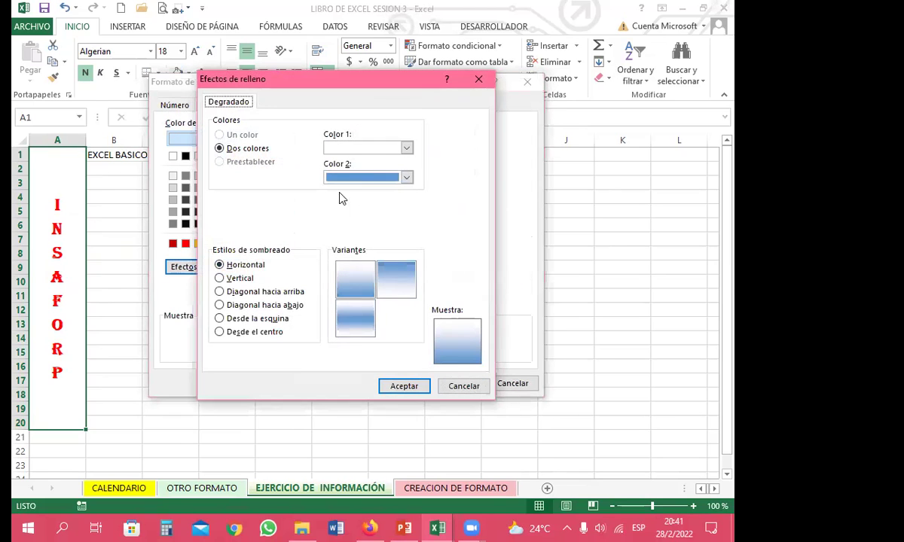
pyautogui.click(407, 148)
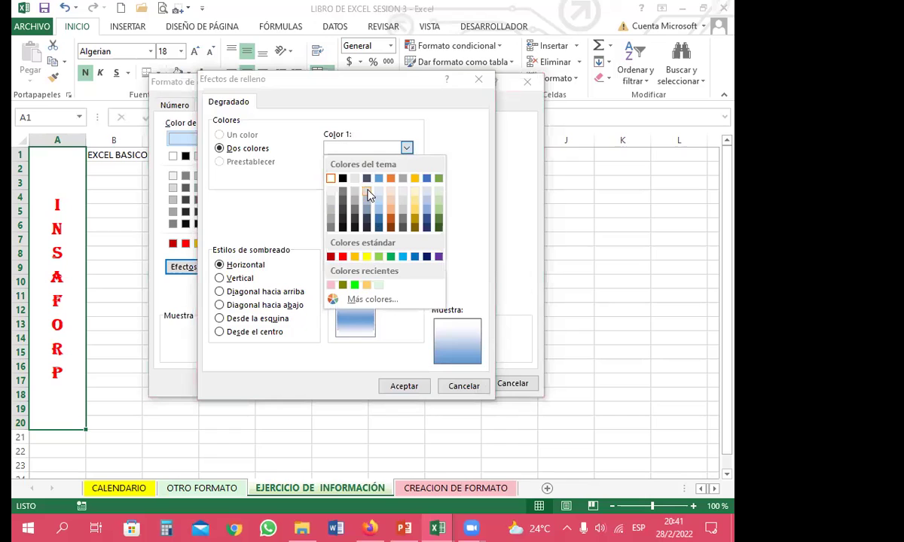
pyautogui.click(367, 190)
pyautogui.click(407, 177)
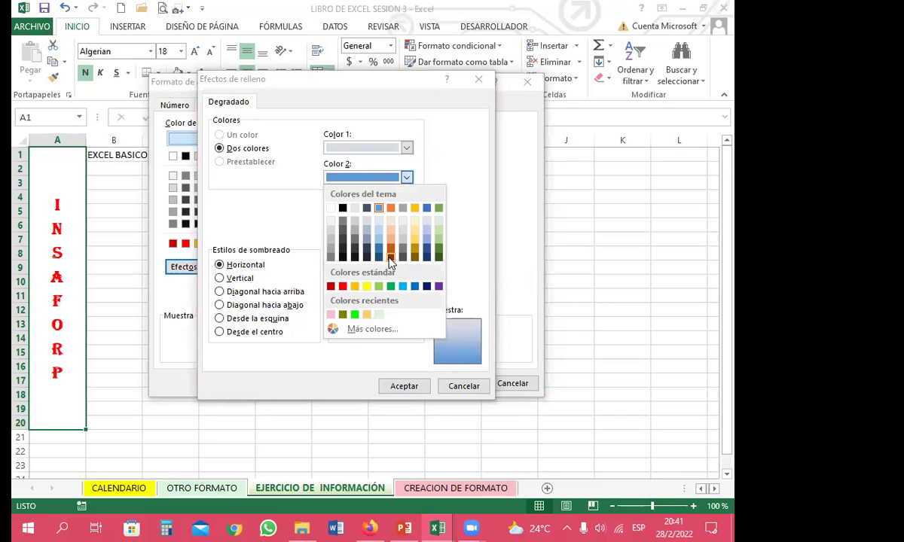
pyautogui.click(390, 257)
pyautogui.click(406, 177)
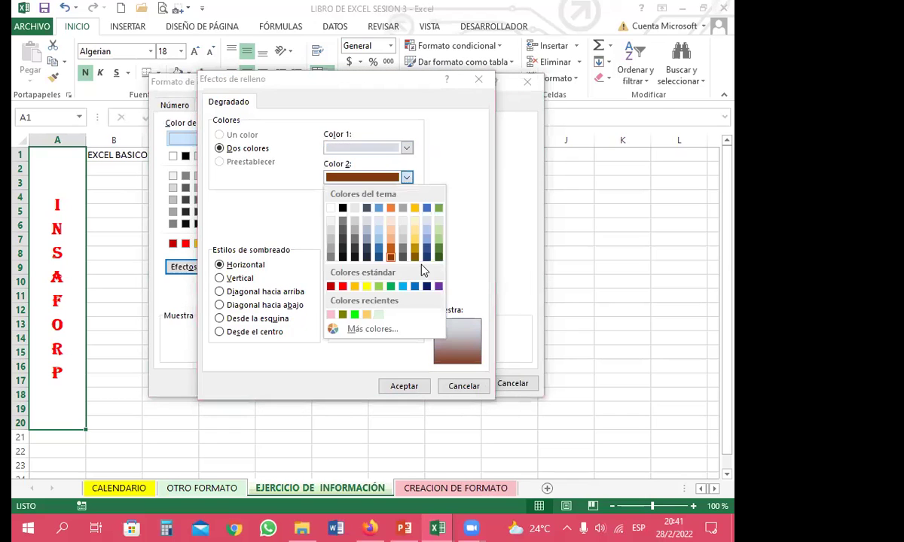
pyautogui.click(415, 254)
pyautogui.click(403, 386)
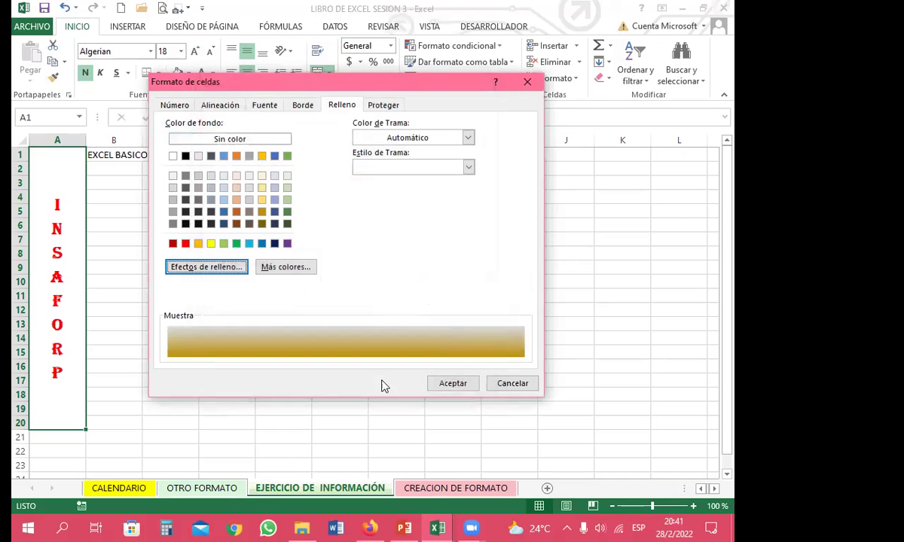
pyautogui.click(460, 387)
pyautogui.click(249, 322)
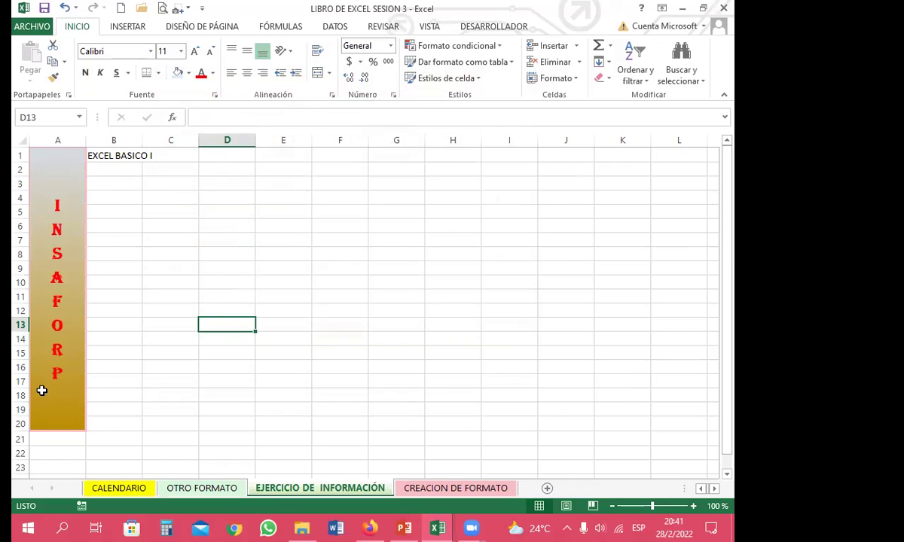
# Merge and centre cells B1:G20 containing EXCEL BASICO I and align the text vertically to the middle.
pyautogui.moveTo(119, 155); pyautogui.dragTo(421, 420)
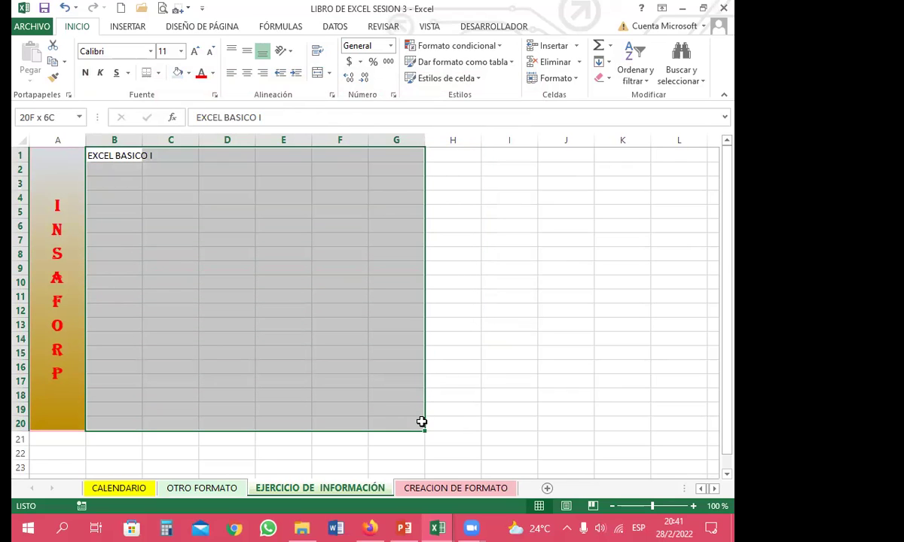
pyautogui.moveTo(422, 422)
pyautogui.mouseDown()
pyautogui.moveTo(458, 424)
pyautogui.moveTo(422, 425)
pyautogui.mouseUp()
pyautogui.click(317, 73)
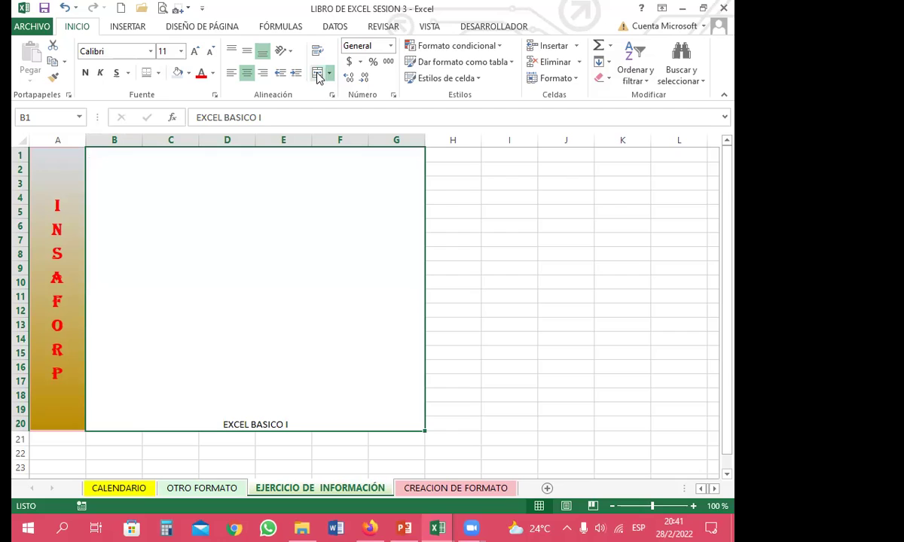
pyautogui.click(247, 52)
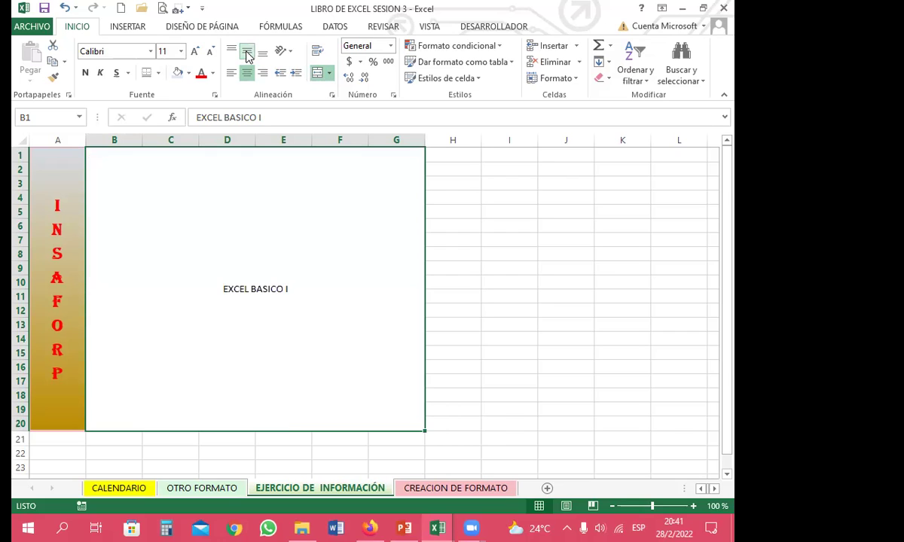
# Tilt the EXCEL BASICO I text with the ascending angle orientation.
pyautogui.click(286, 51)
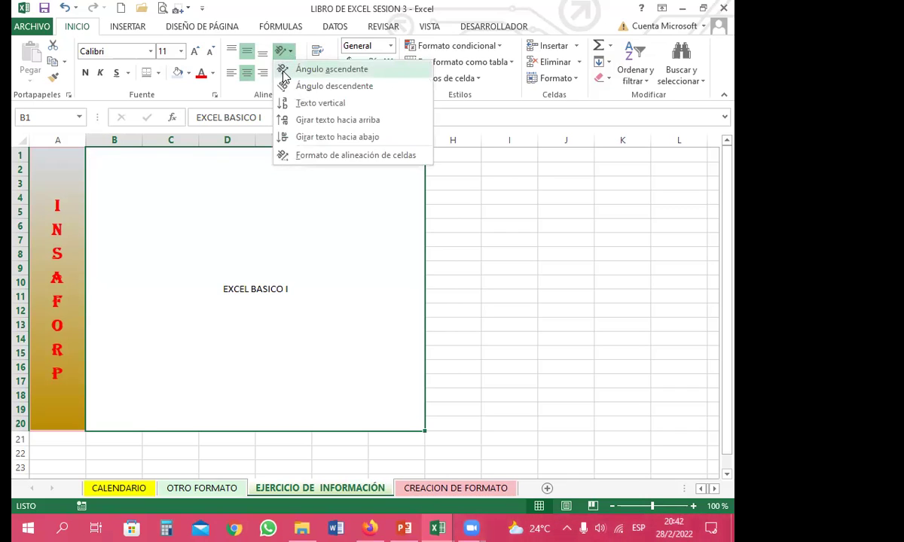
pyautogui.click(289, 70)
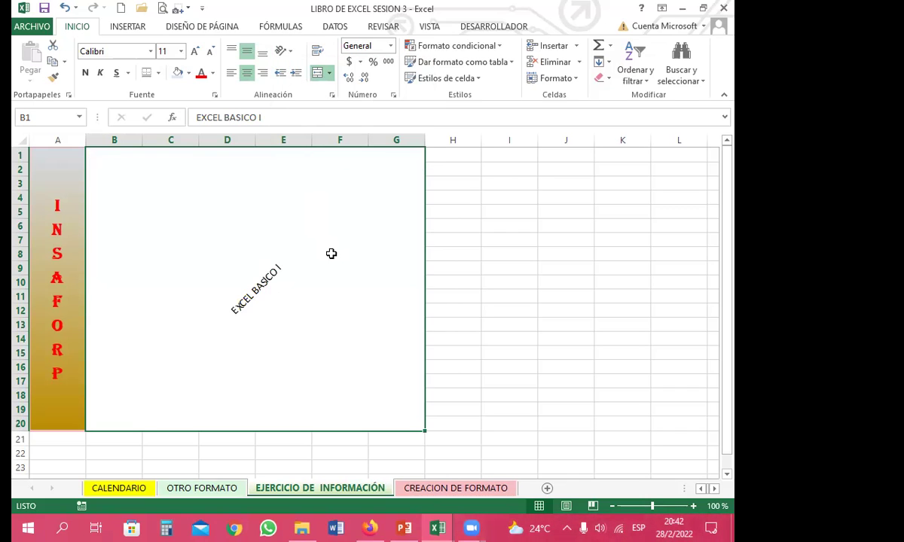
pyautogui.click(284, 51)
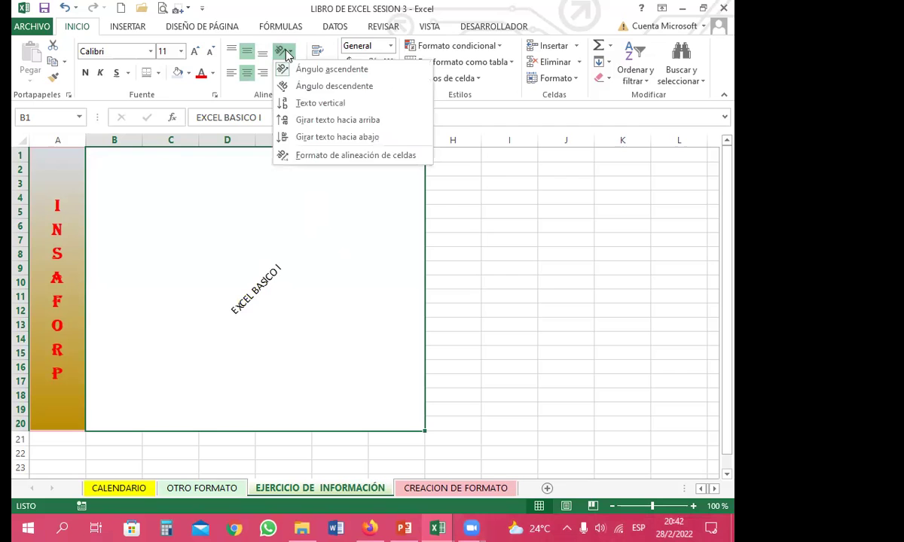
pyautogui.click(331, 245)
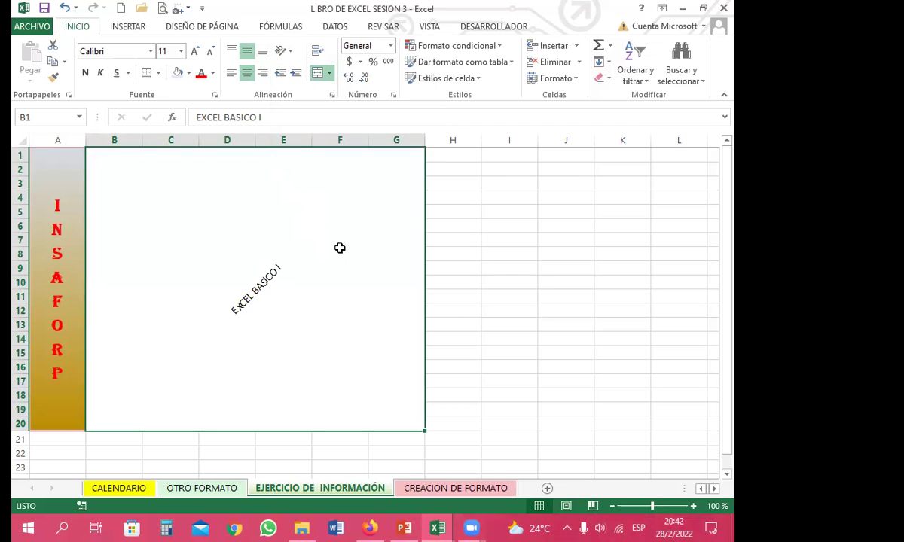
# Format the EXCEL BASICO I text in Arial Black, size 36, with the standard green font colour.
pyautogui.click(214, 95)
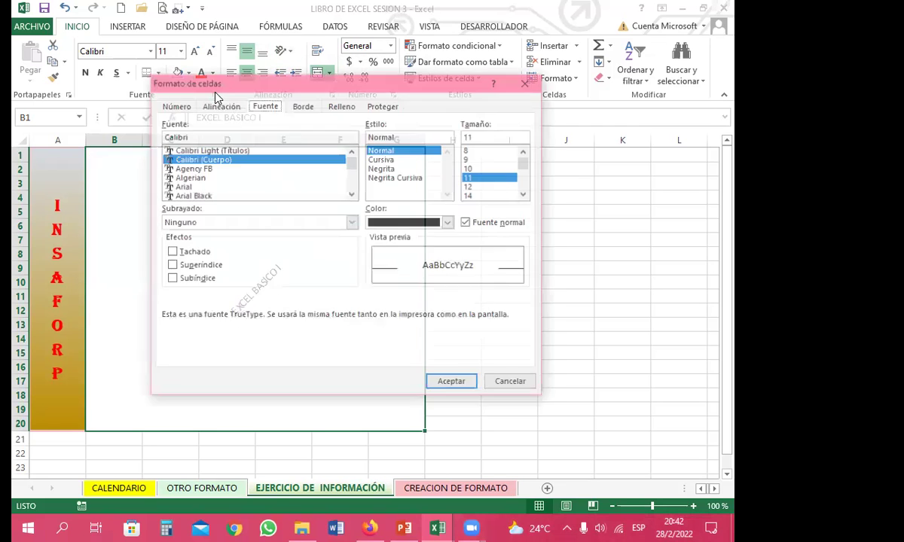
pyautogui.scroll(-1, 198, 190)
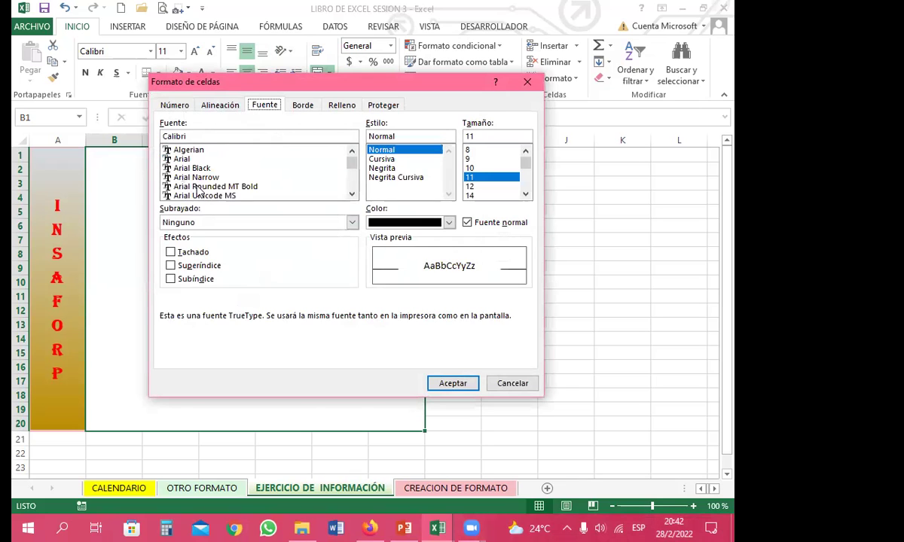
pyautogui.click(190, 169)
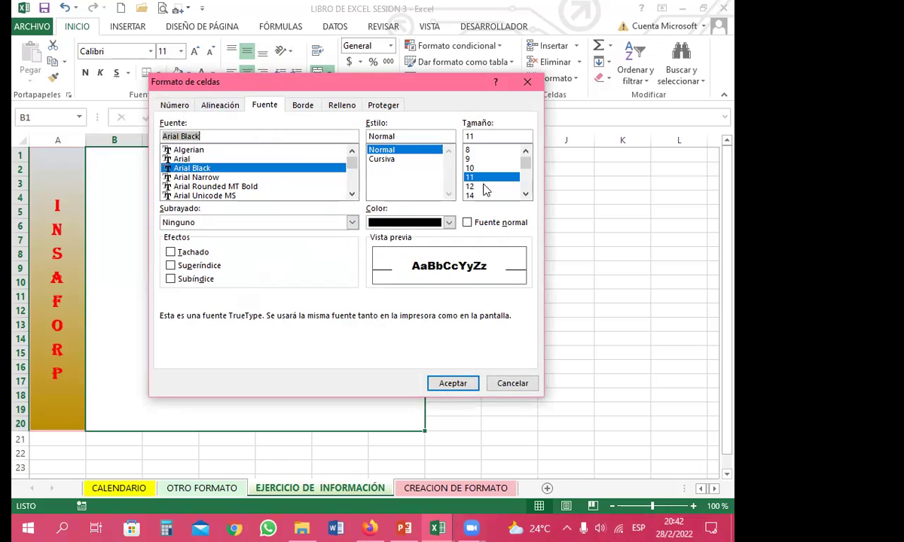
pyautogui.click(525, 193)
pyautogui.click(525, 194)
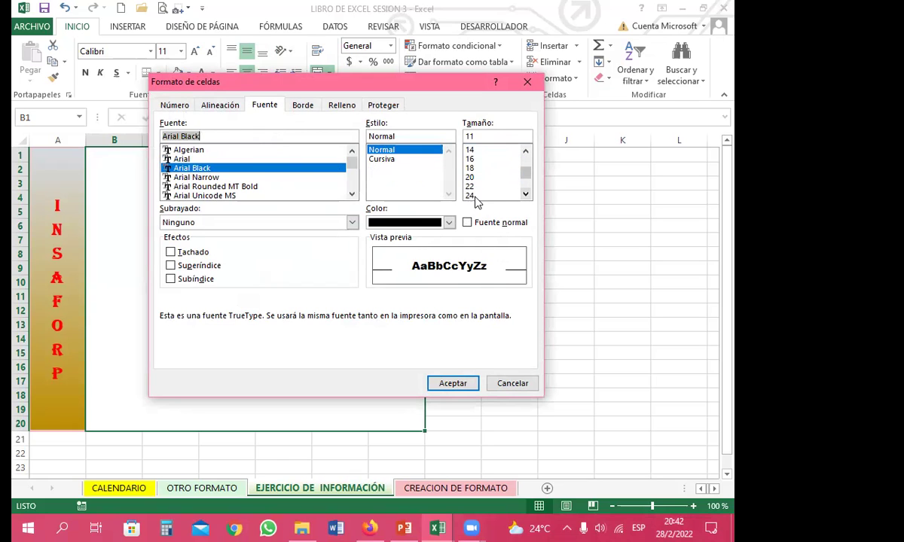
pyautogui.click(471, 196)
pyautogui.click(526, 194)
pyautogui.click(526, 194)
pyautogui.click(526, 193)
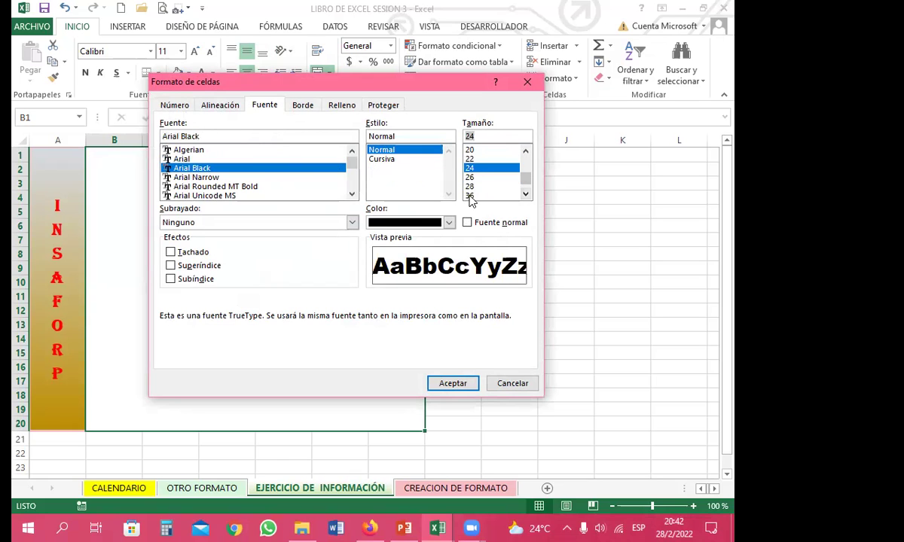
pyautogui.click(470, 195)
pyautogui.click(449, 223)
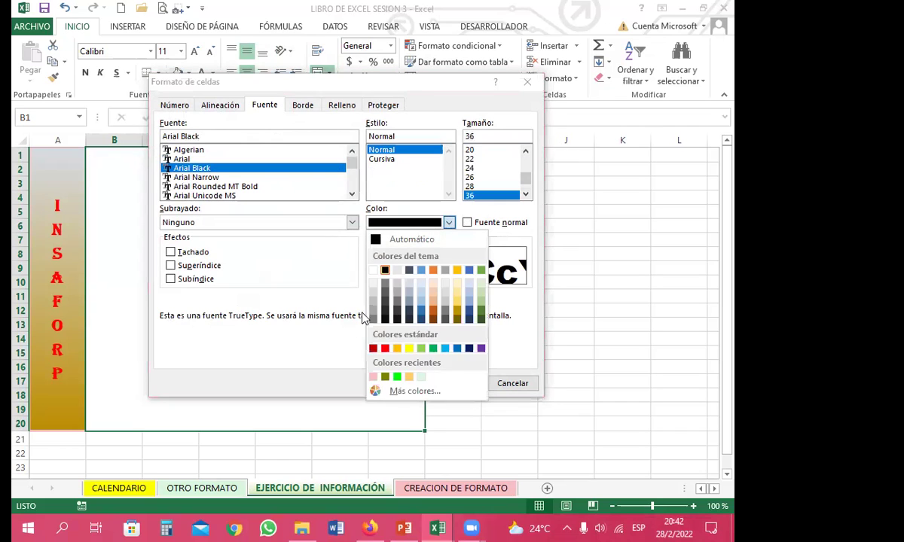
pyautogui.click(433, 348)
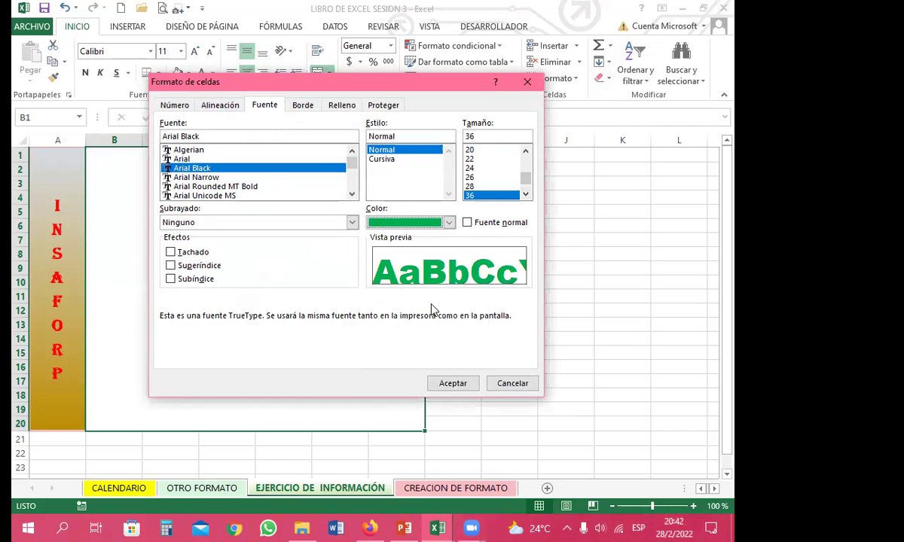
pyautogui.click(452, 383)
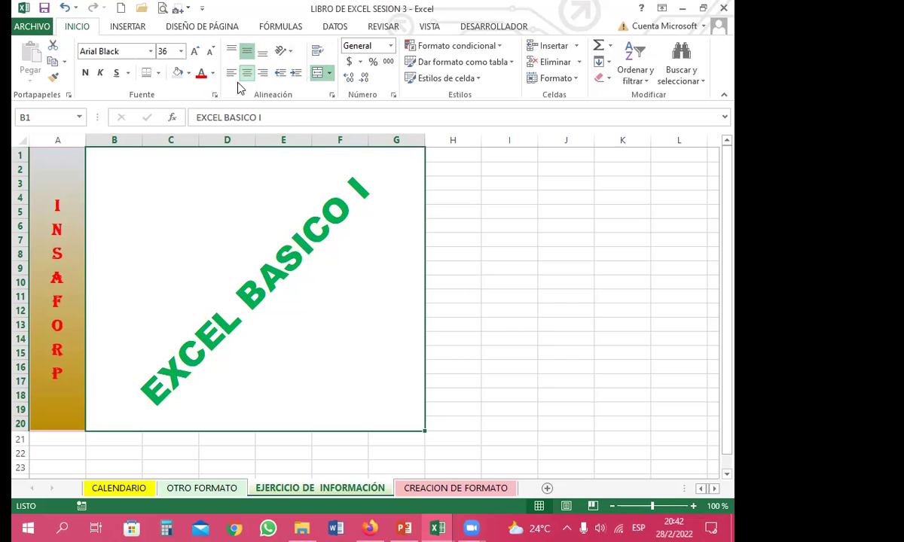
# Fill the merged EXCEL BASICO I cell using a pale yellow pattern colour from the extended colour palette.
pyautogui.click(215, 95)
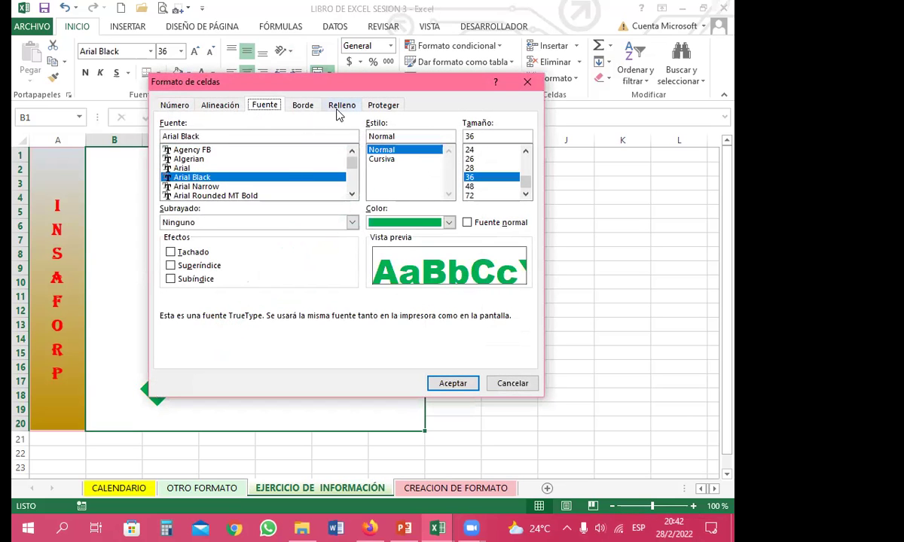
pyautogui.click(341, 107)
pyautogui.click(468, 137)
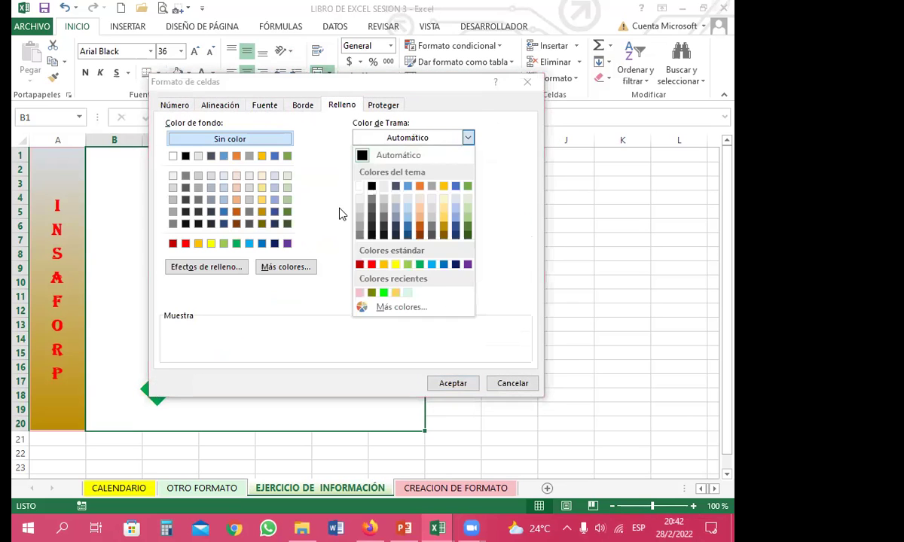
pyautogui.click(359, 293)
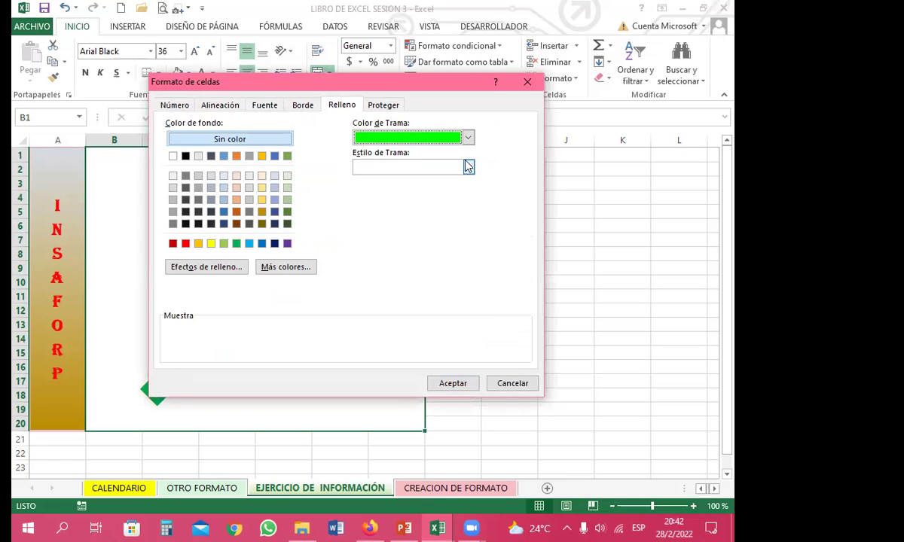
pyautogui.click(467, 137)
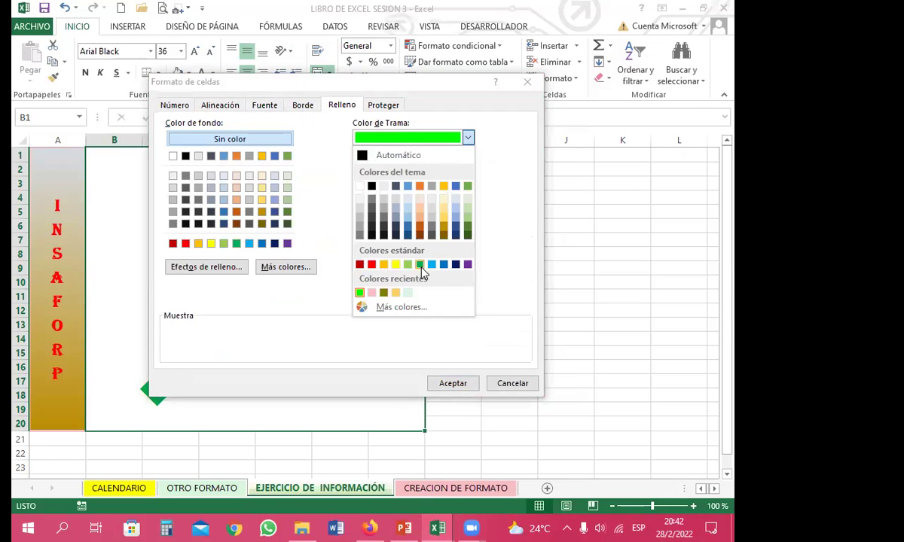
pyautogui.click(389, 306)
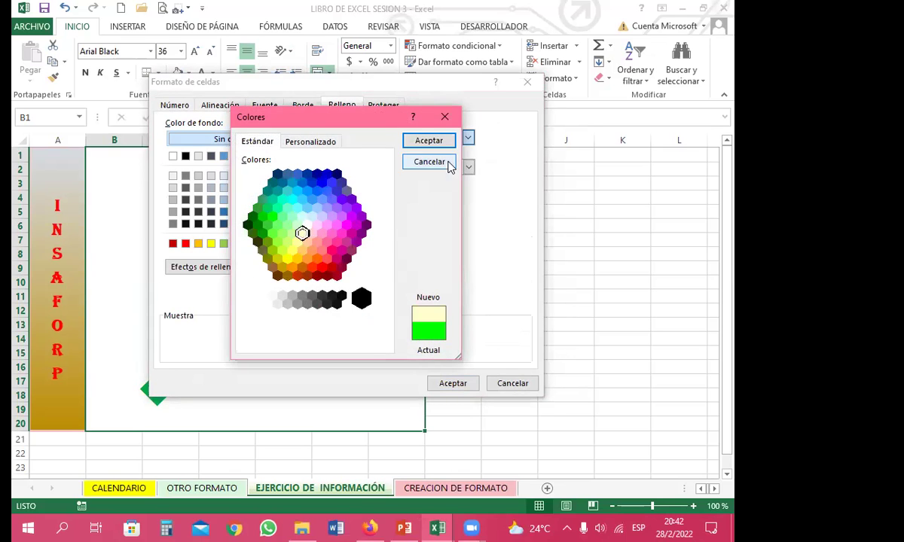
pyautogui.click(417, 142)
pyautogui.click(467, 168)
pyautogui.click(360, 220)
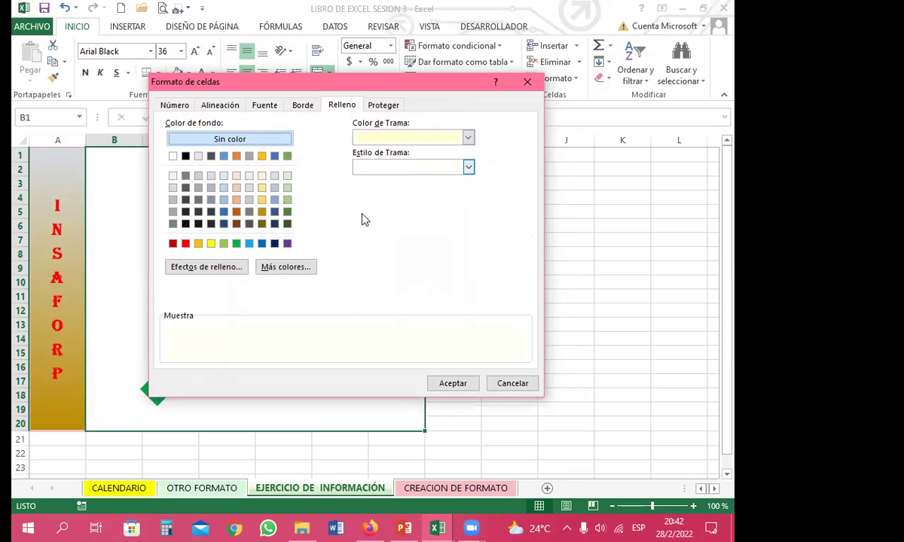
pyautogui.click(452, 388)
pyautogui.click(488, 308)
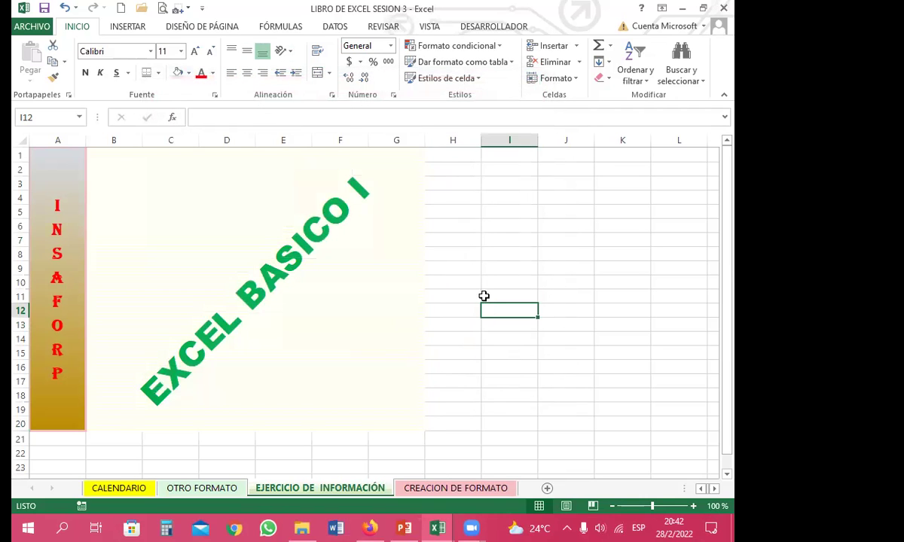
pyautogui.click(452, 255)
# Add a thick dark blue-grey border along the top, right and bottom edges of the EXCEL BASICO I cell.
pyautogui.click(285, 206)
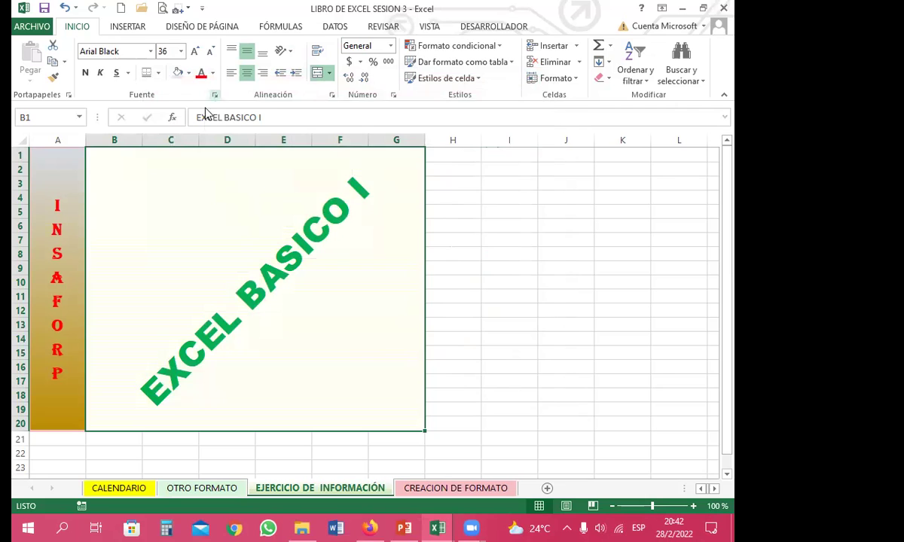
pyautogui.click(214, 95)
pyautogui.click(303, 107)
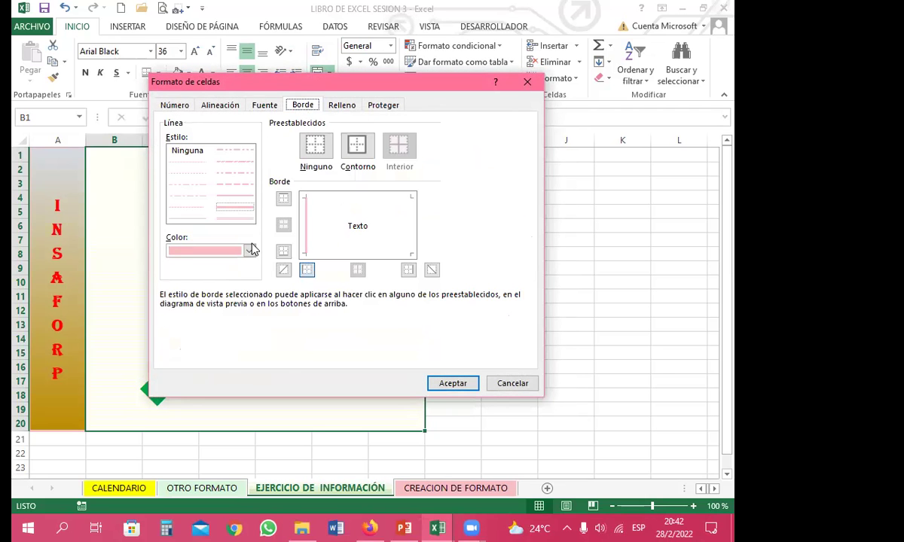
pyautogui.click(249, 250)
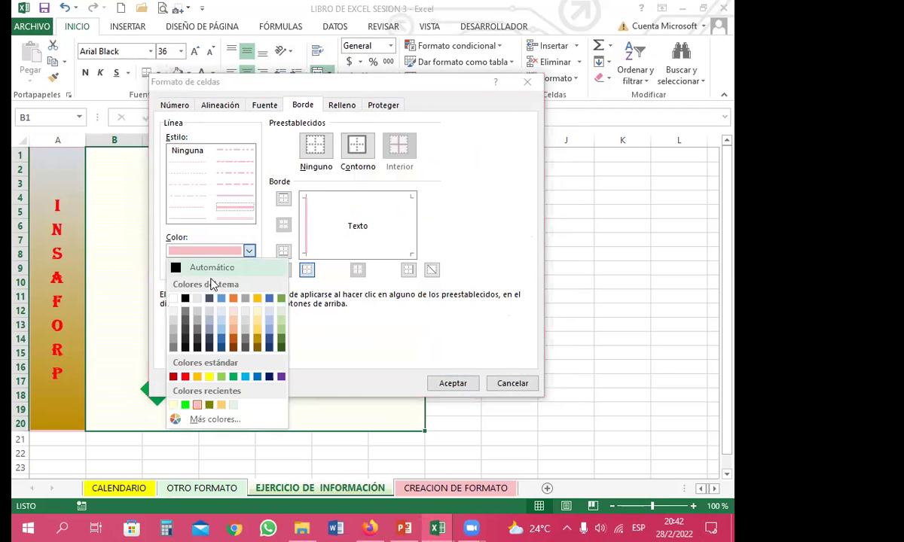
pyautogui.click(210, 340)
pyautogui.click(377, 199)
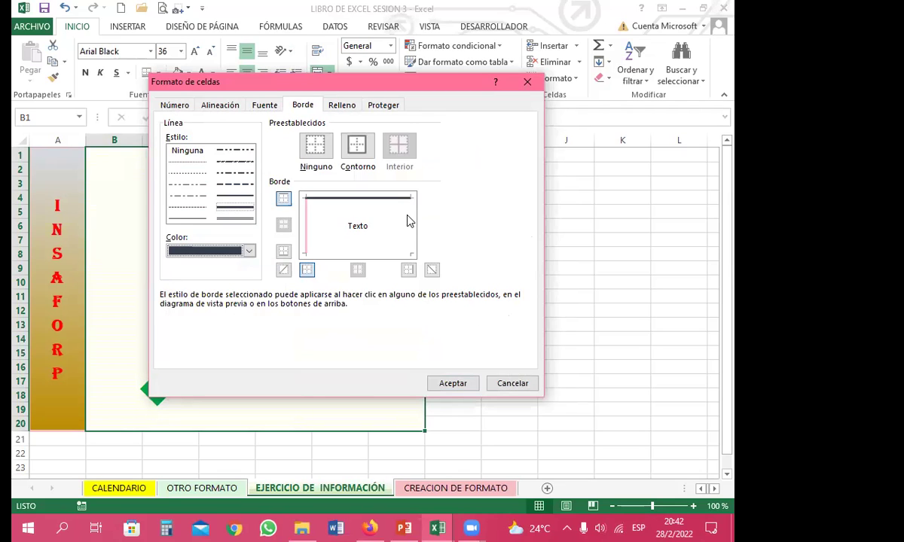
pyautogui.click(357, 147)
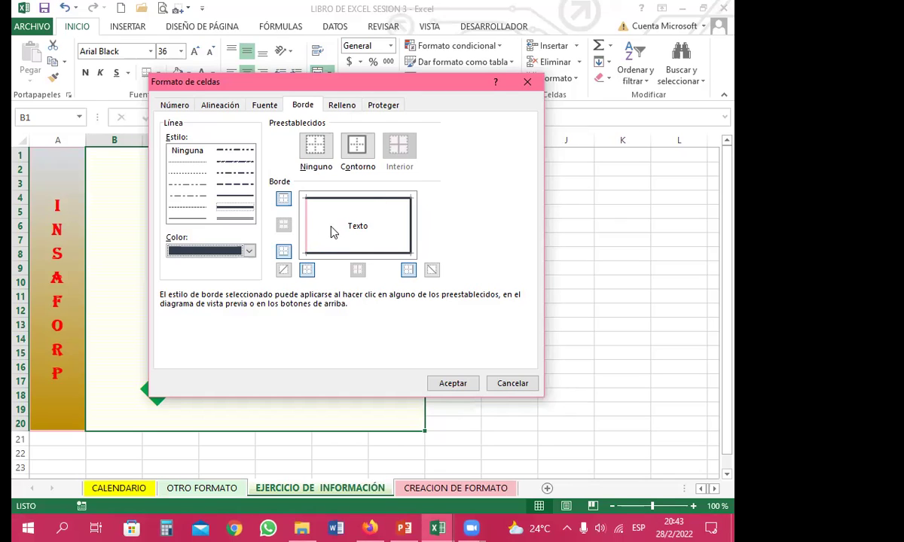
pyautogui.click(456, 384)
pyautogui.click(452, 339)
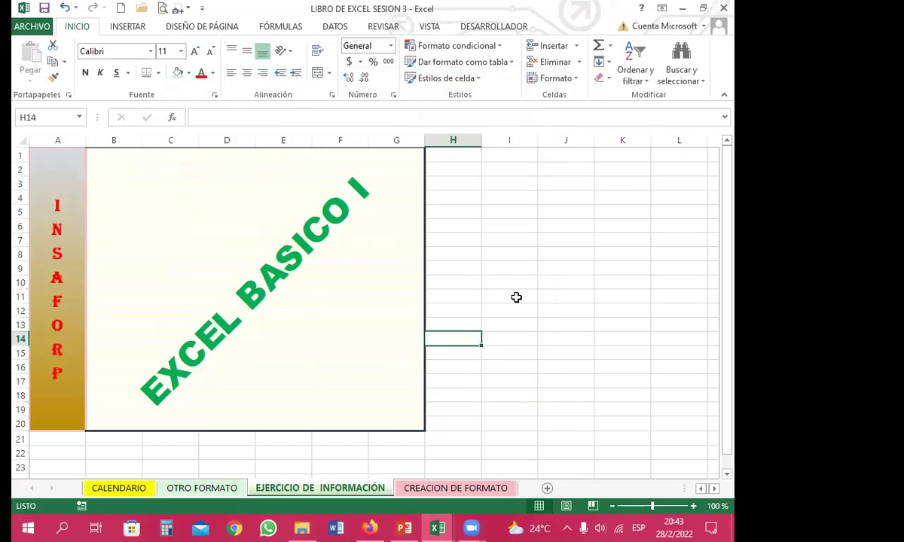
# Hide the gridlines on the EJERCICIO DE INFORMACIÓN sheet.
pyautogui.scroll(-2, 513, 293)
pyautogui.scroll(2, 513, 293)
pyautogui.click(456, 240)
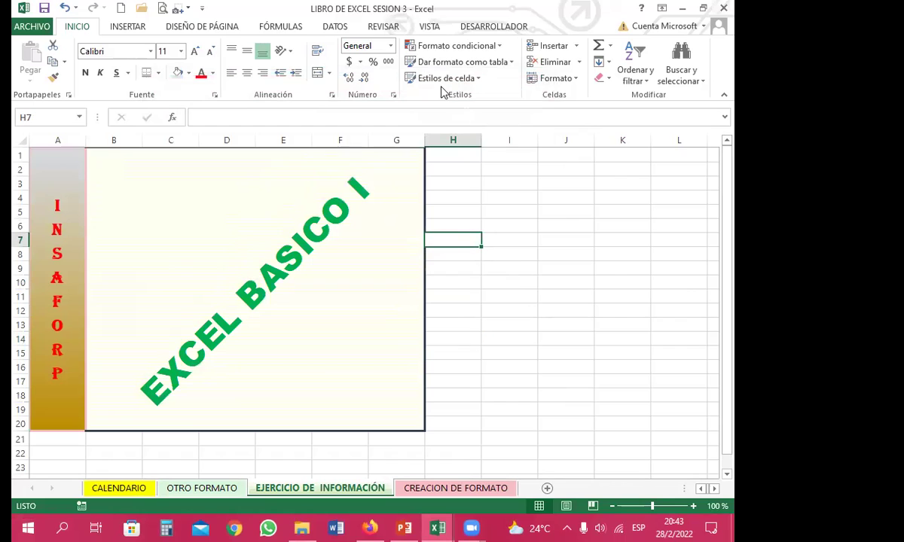
pyautogui.click(430, 26)
pyautogui.click(187, 75)
pyautogui.click(502, 198)
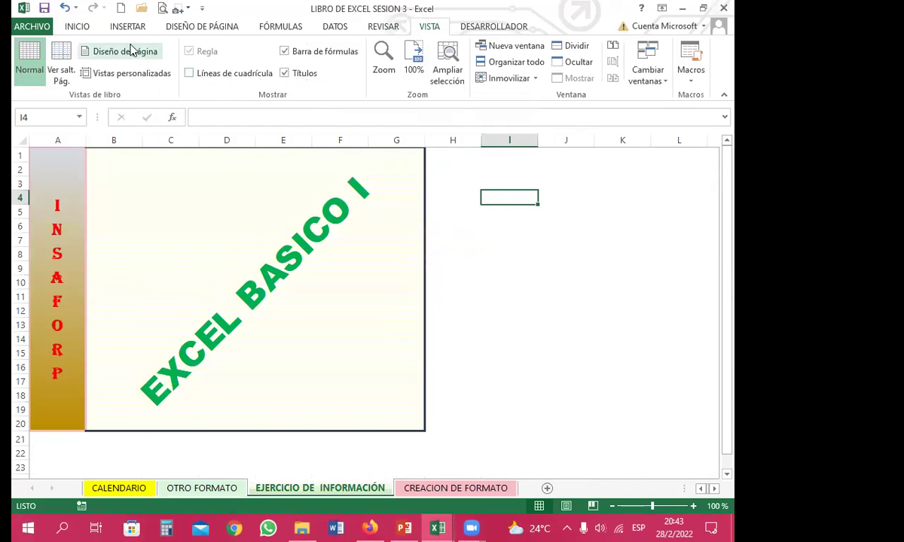
# Search Bing images for FLORES to use as the sheet background.
pyautogui.click(198, 28)
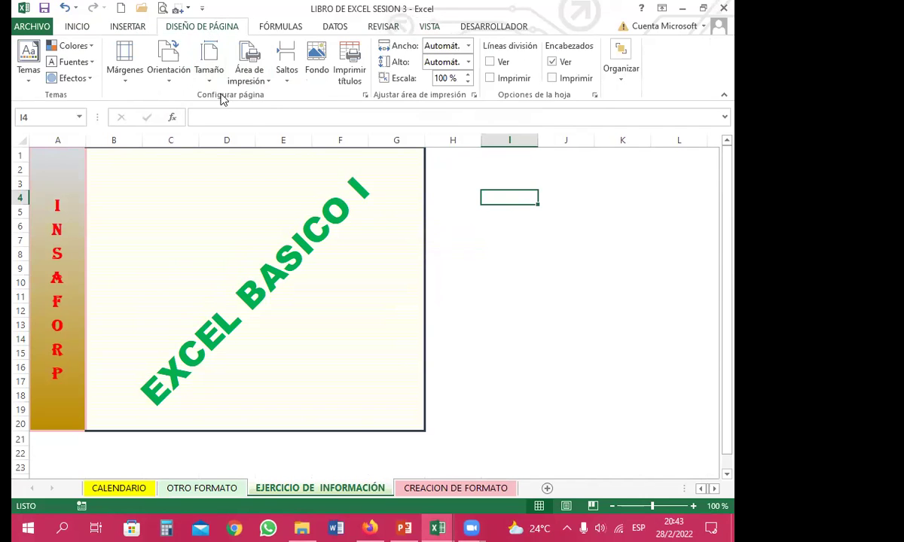
pyautogui.click(320, 60)
pyautogui.click(450, 246)
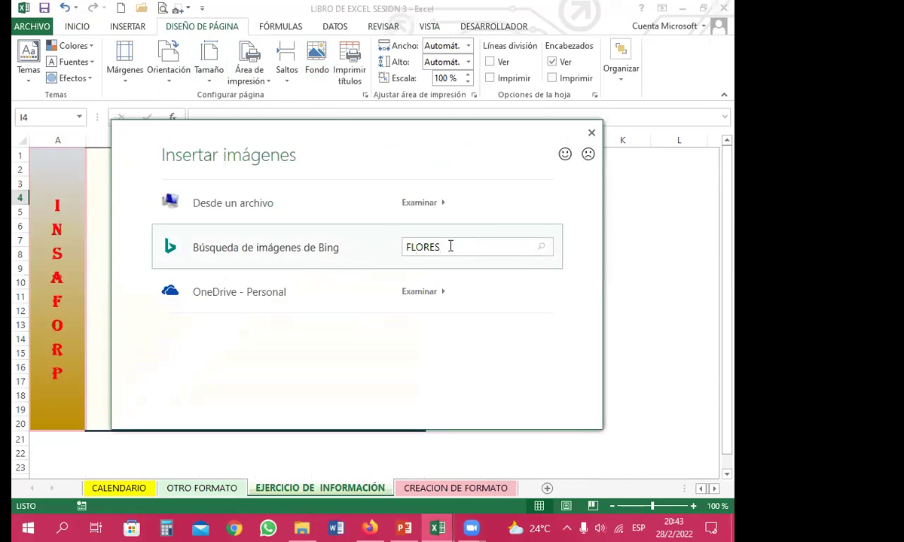
pyautogui.press('Return')
# Insert the 1200 x 630 photo of an orange flower on black as the sheet background and check it down the sheet.
pyautogui.scroll(-3, 354, 301)
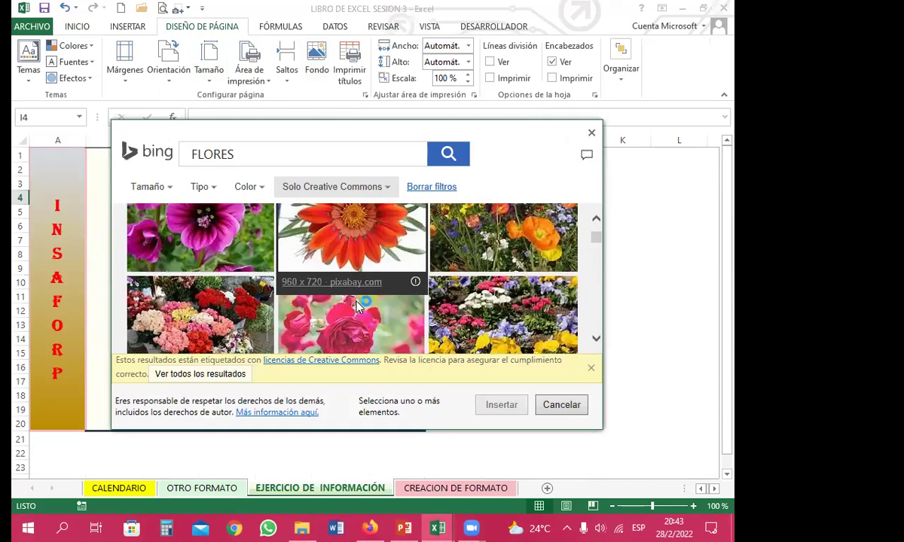
pyautogui.scroll(-3, 359, 310)
pyautogui.scroll(4, 377, 301)
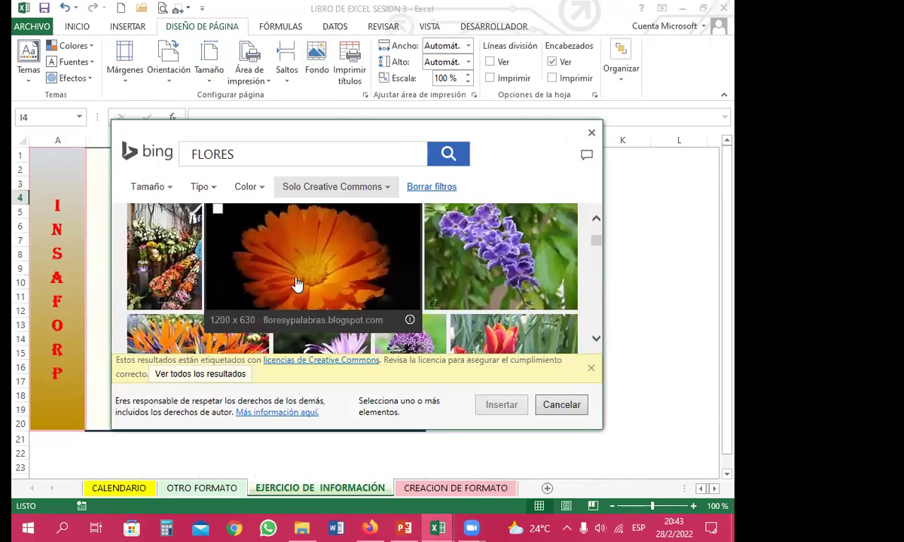
pyautogui.click(401, 287)
pyautogui.click(503, 405)
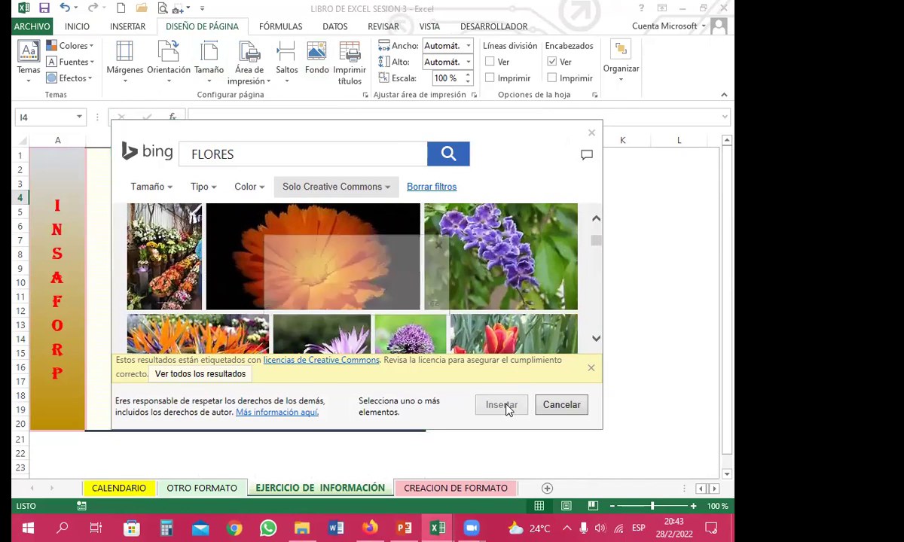
pyautogui.click(527, 354)
pyautogui.scroll(-4, 586, 366)
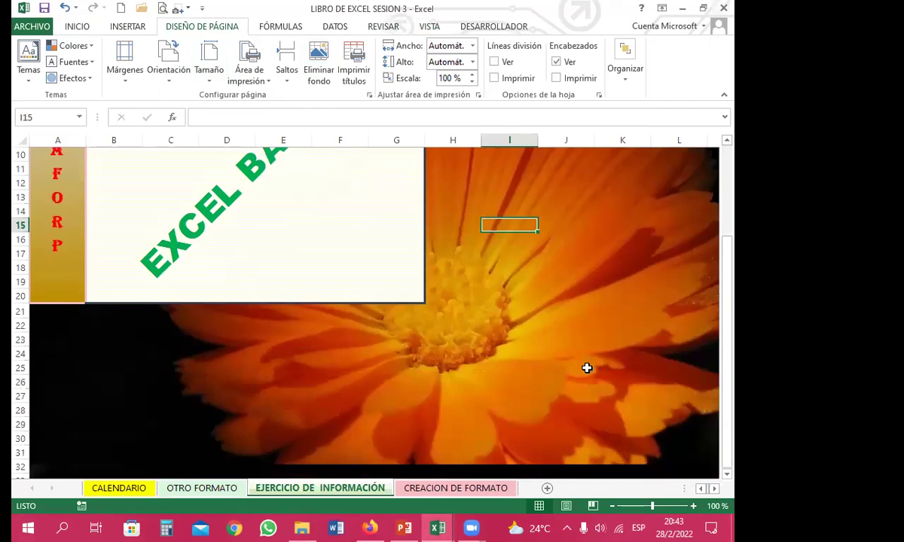
pyautogui.scroll(-6, 584, 367)
pyautogui.scroll(9, 584, 366)
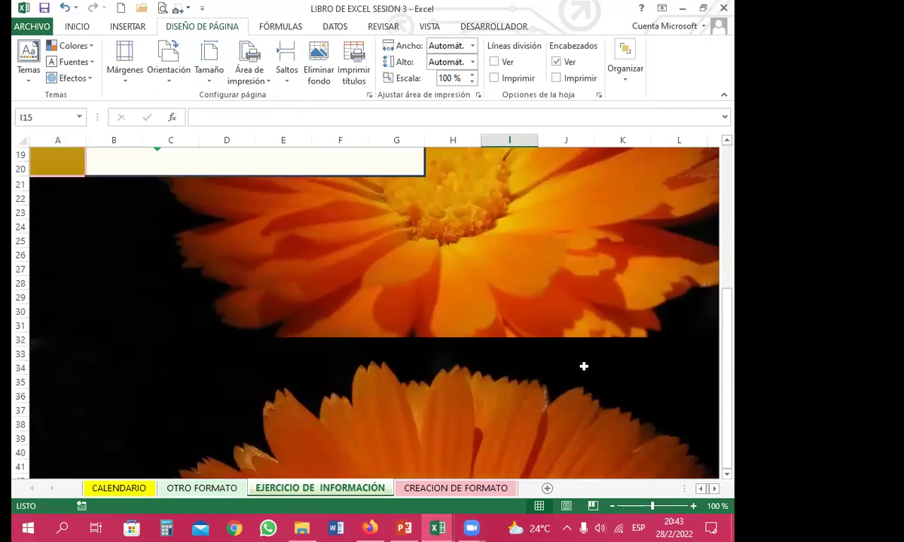